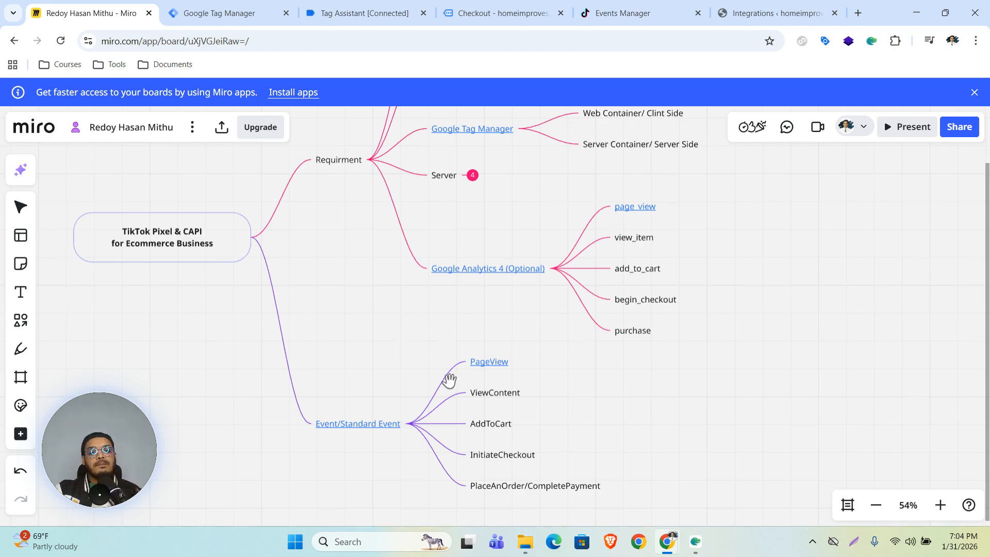
Step: Collapse the Event/Standard Event mind-map branch and open the Google Analytics 4 link in a new tab
scroll(837, 274, up, 2)
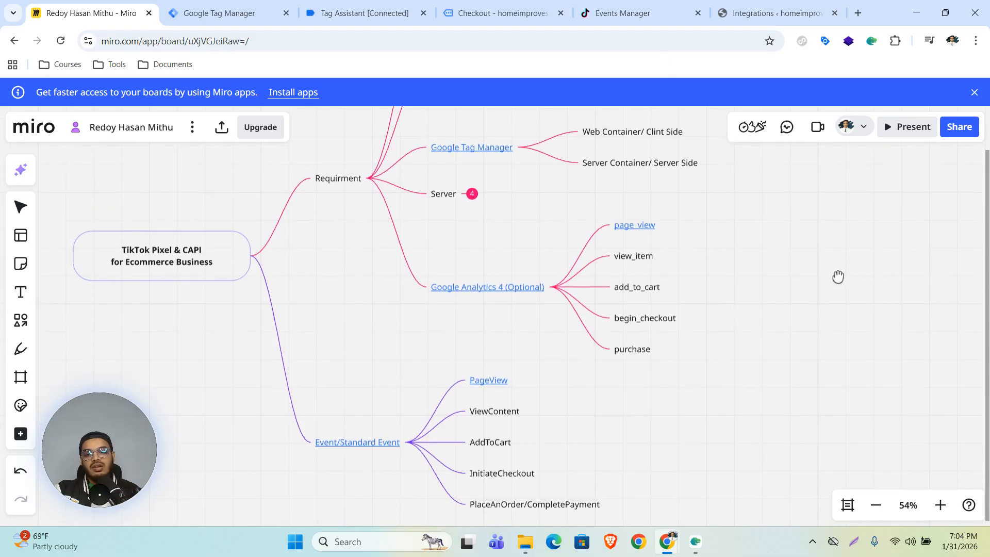
scroll(340, 330, up, 3)
drag(344, 363, 340, 374)
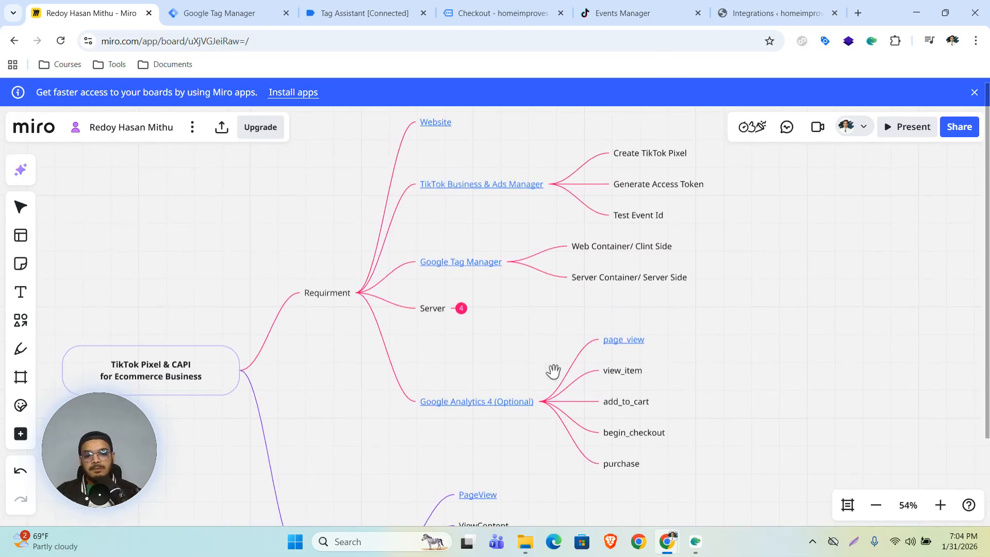
drag(482, 360, 488, 278)
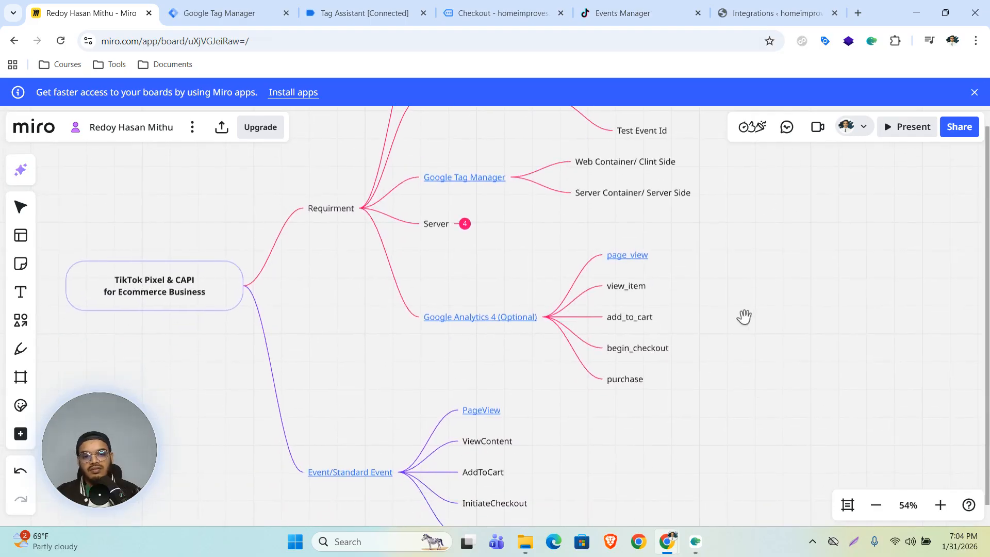
mouse_move(474, 323)
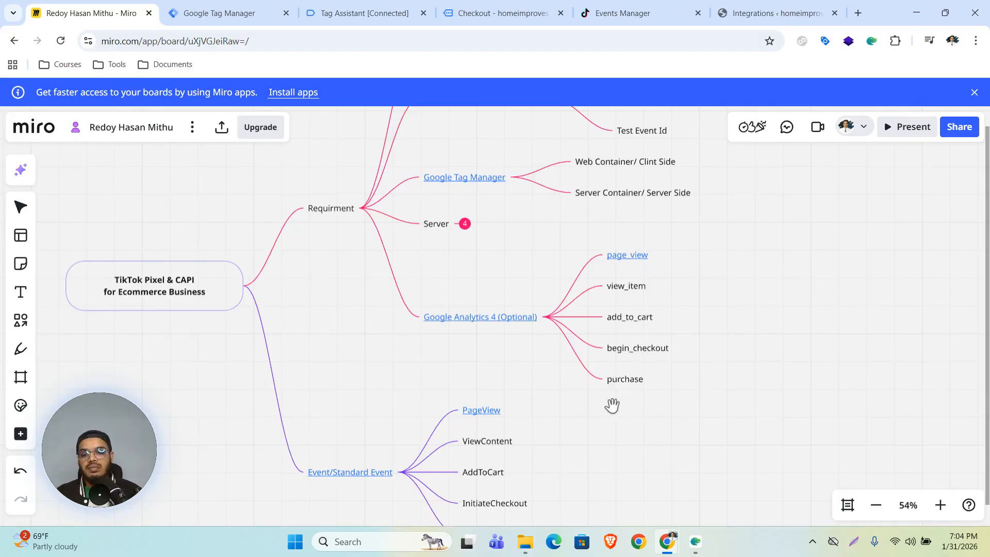
click(403, 475)
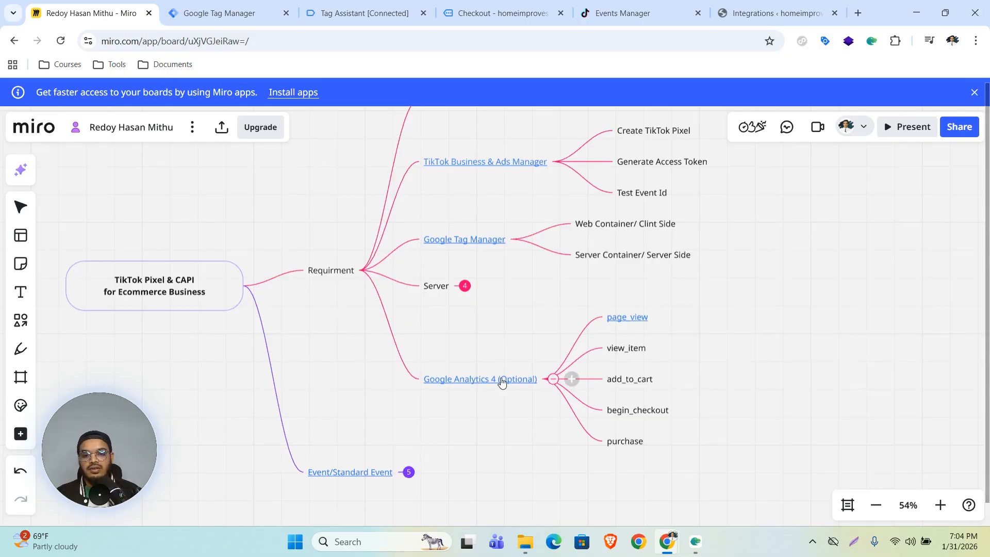
mouse_move(485, 380)
click(486, 403)
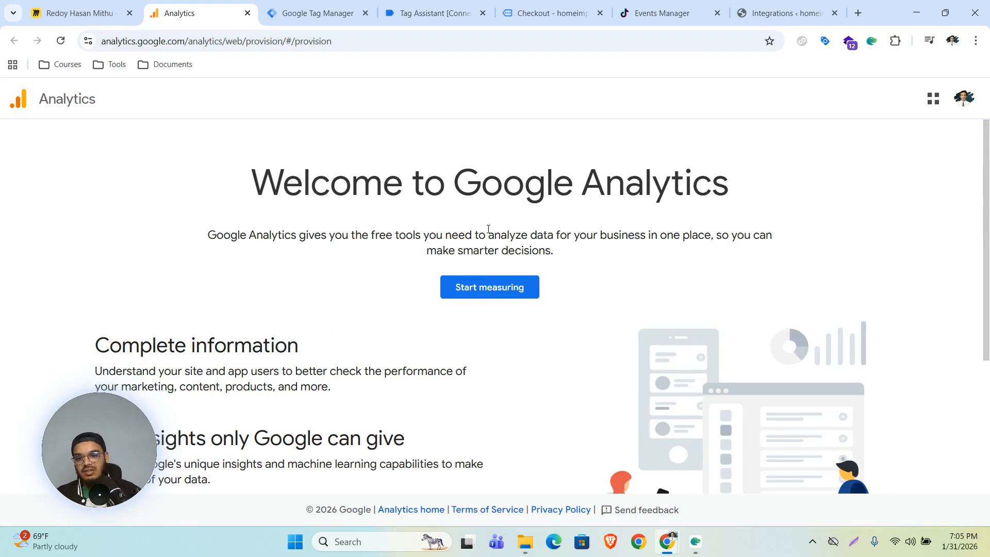
Step: Start measuring, enter the owner's name as Account name, and continue to property creation
click(480, 292)
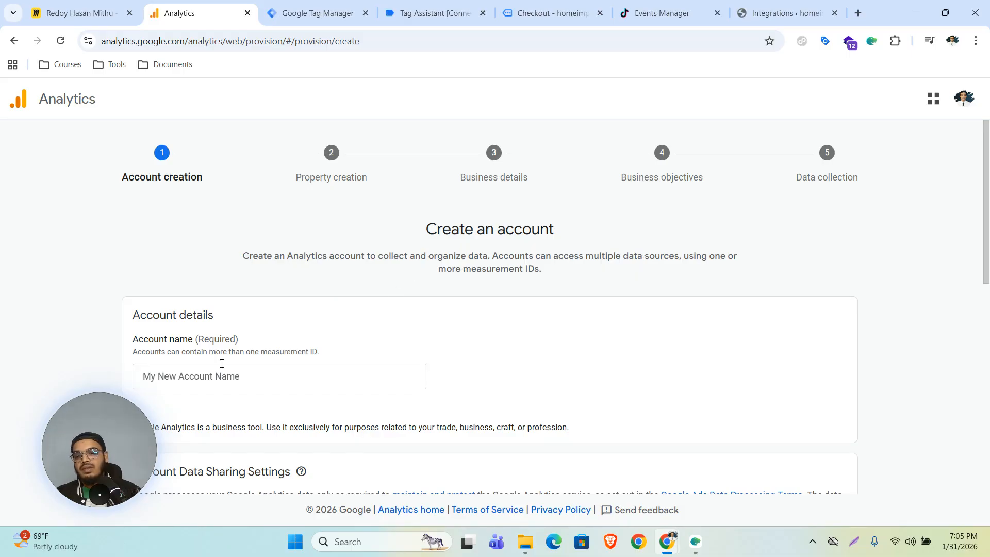
drag(94, 460, 40, 321)
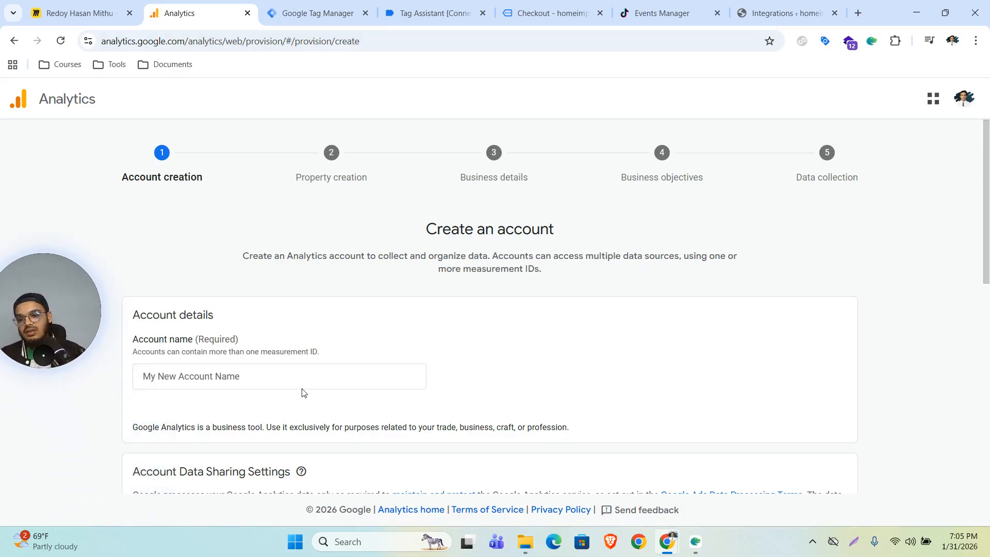
scroll(696, 335, down, 3)
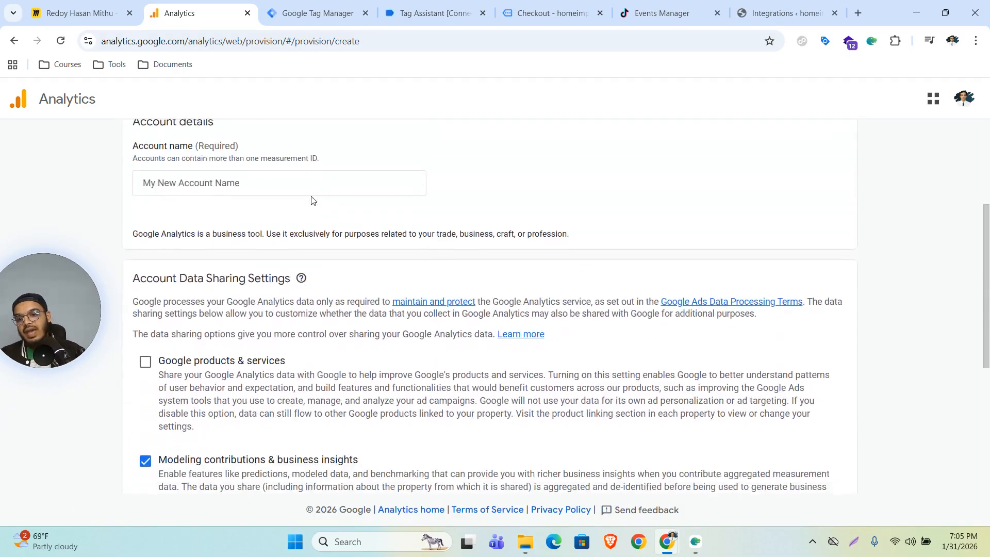
click(258, 183)
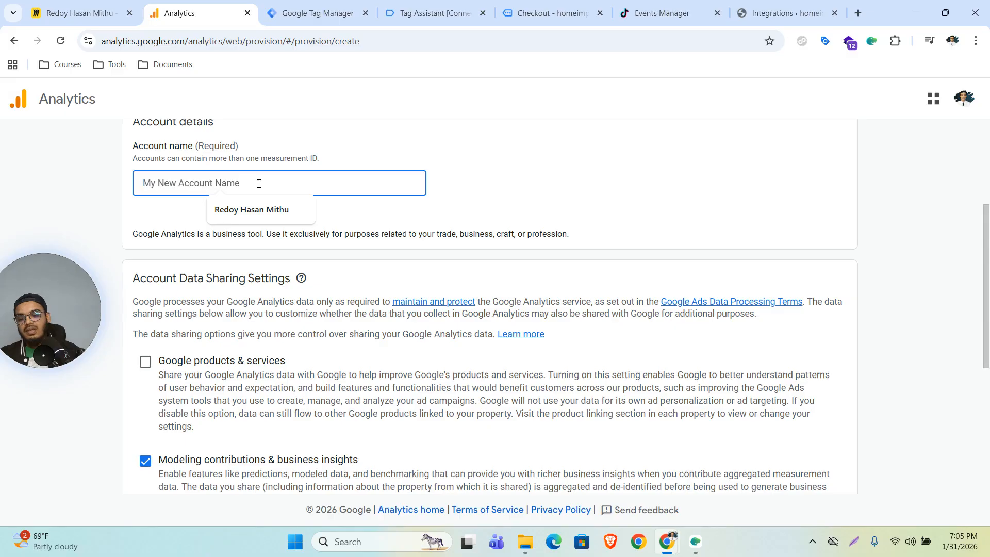
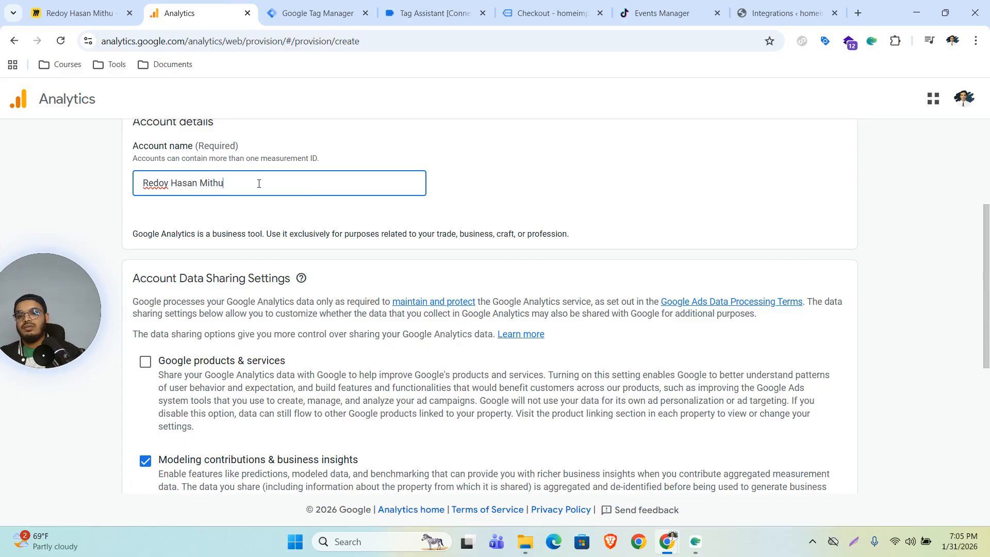
scroll(509, 234, down, 5)
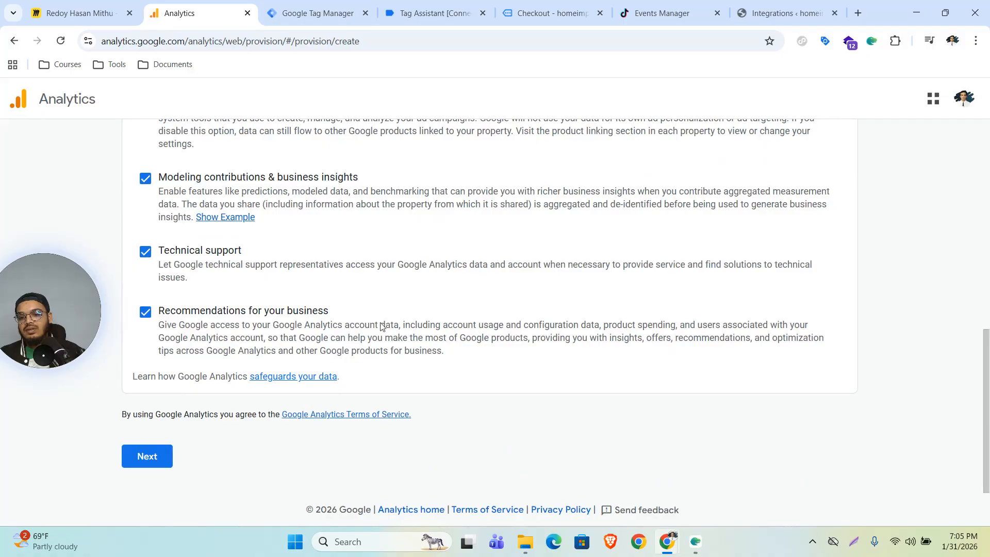
click(147, 456)
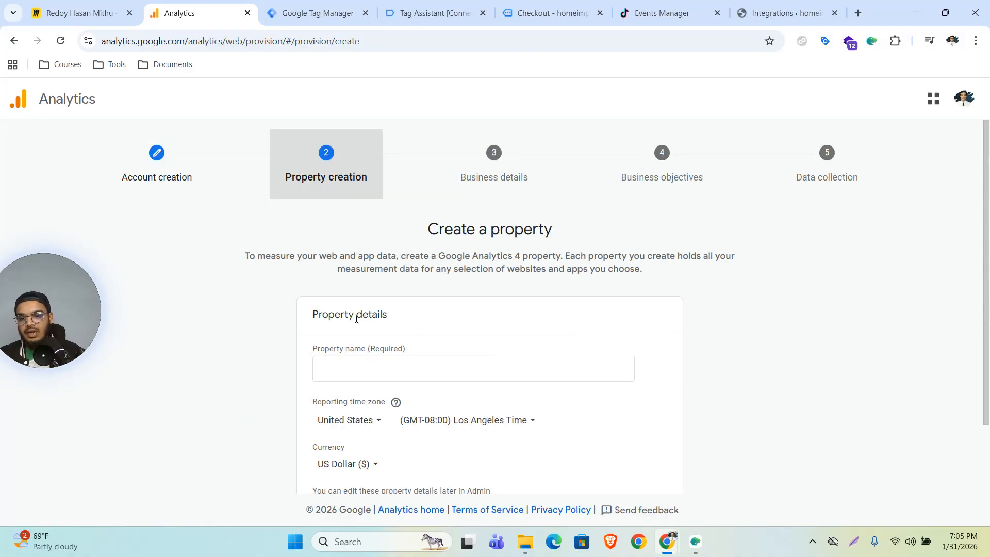
Step: Enter Home Improves as the property name
scroll(470, 334, down, 1)
click(386, 312)
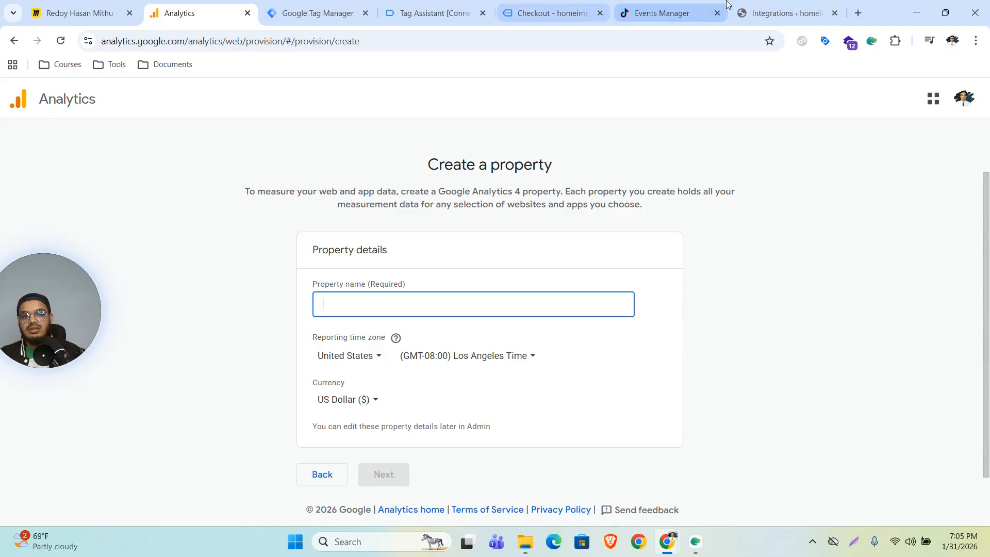
click(533, 10)
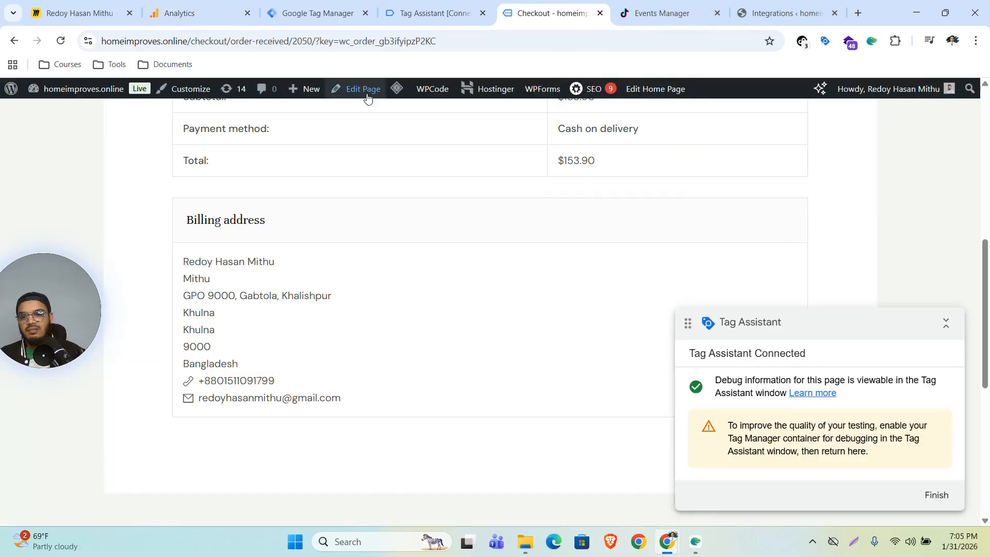
scroll(376, 230, up, 9)
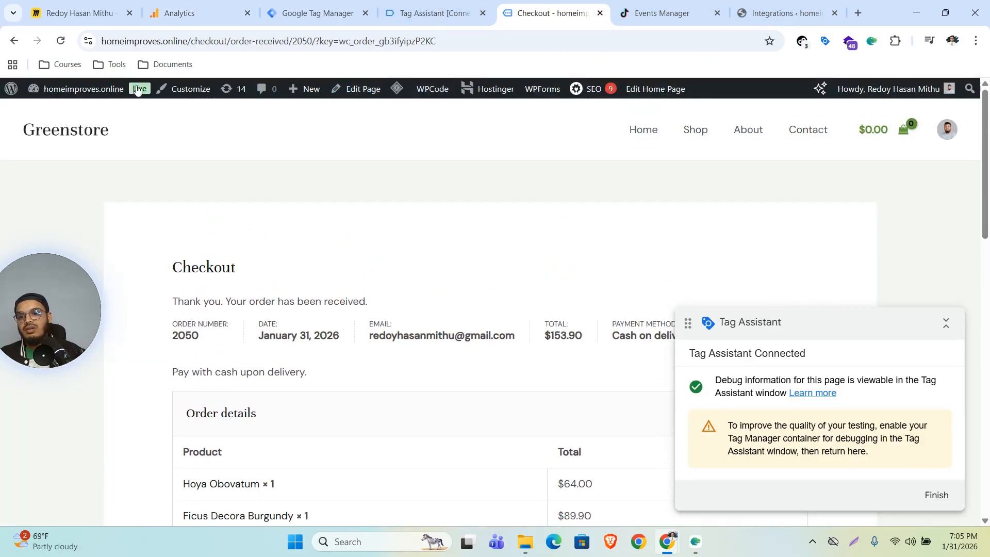
click(233, 7)
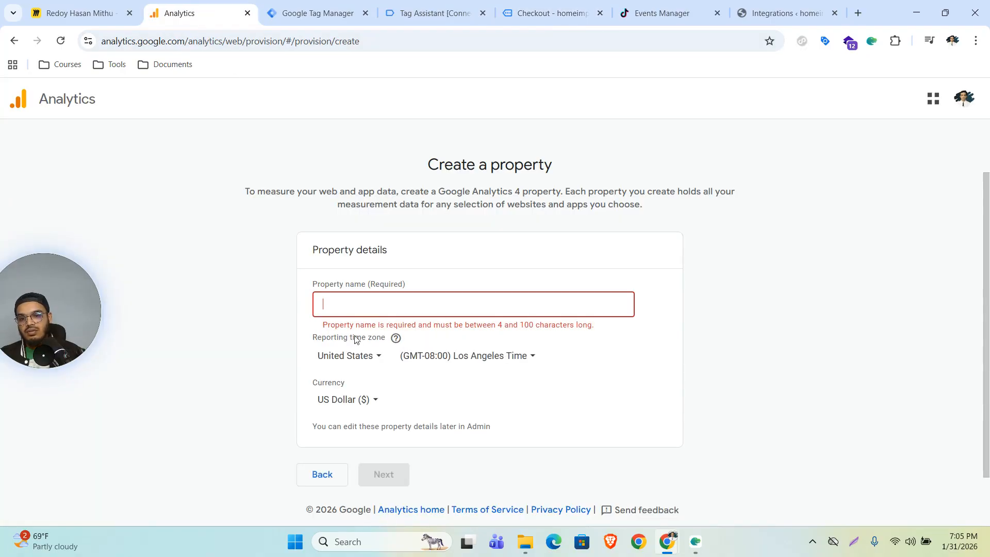
click(388, 300)
text(Homel)
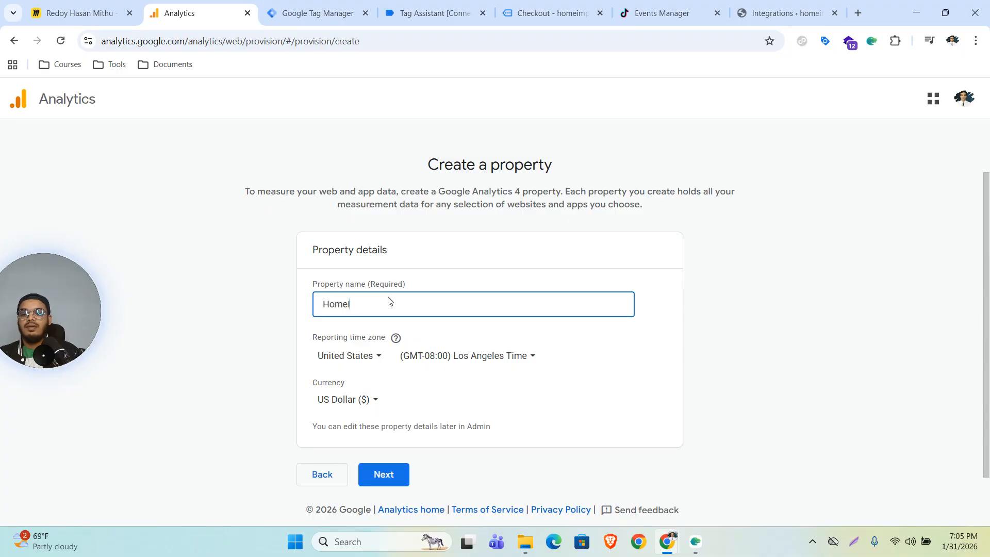
text(Improves)
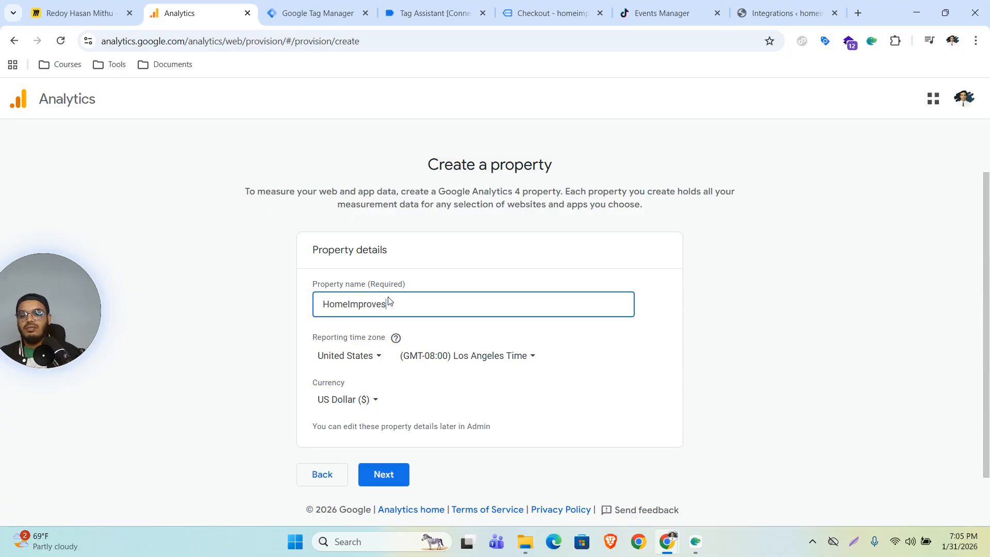
key(Left)
key(Left)
key(Left)
key(Left)
key(Left)
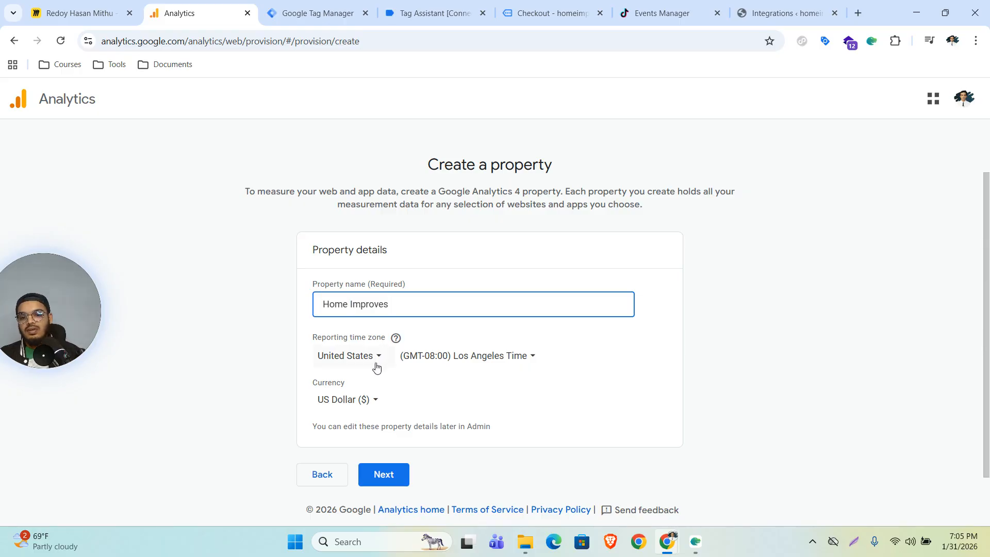
Step: Keep the United States time zone and US Dollar currency, then continue to business details
scroll(451, 400, down, 1)
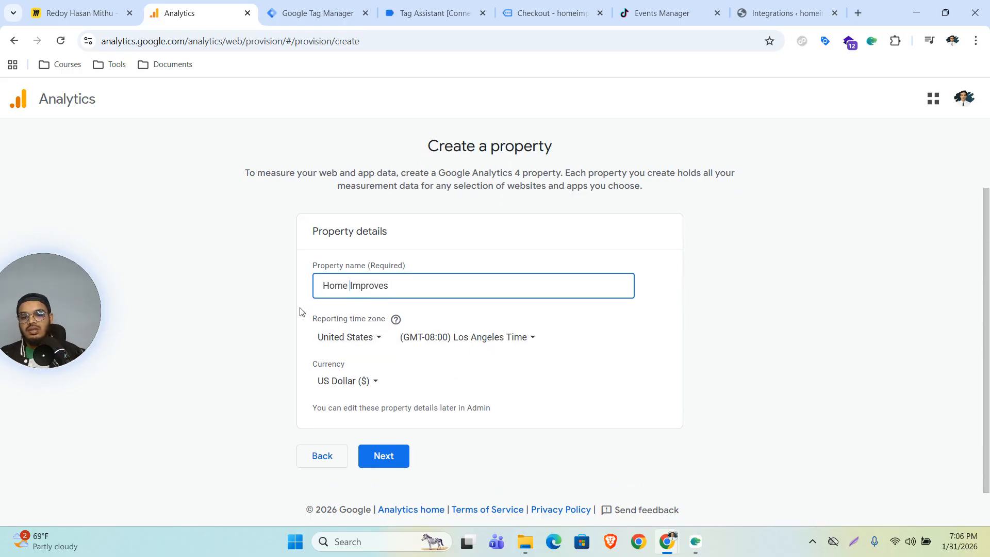
key(ctrl+a)
drag(379, 317, 615, 399)
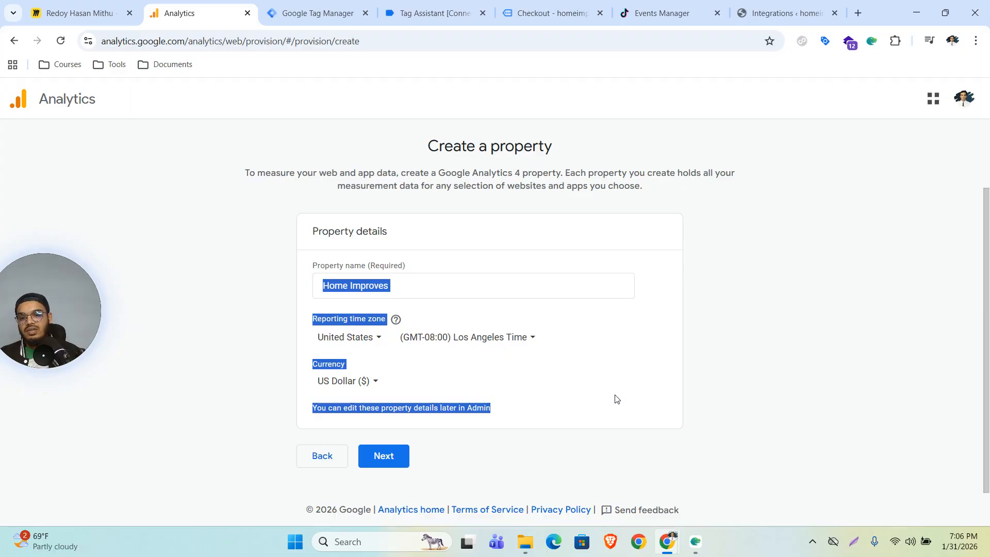
click(846, 363)
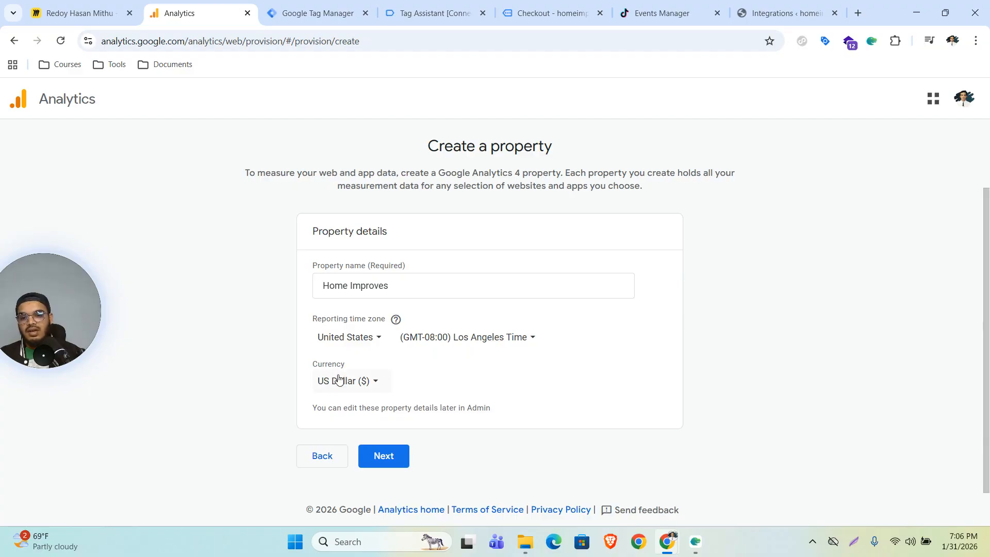
click(531, 10)
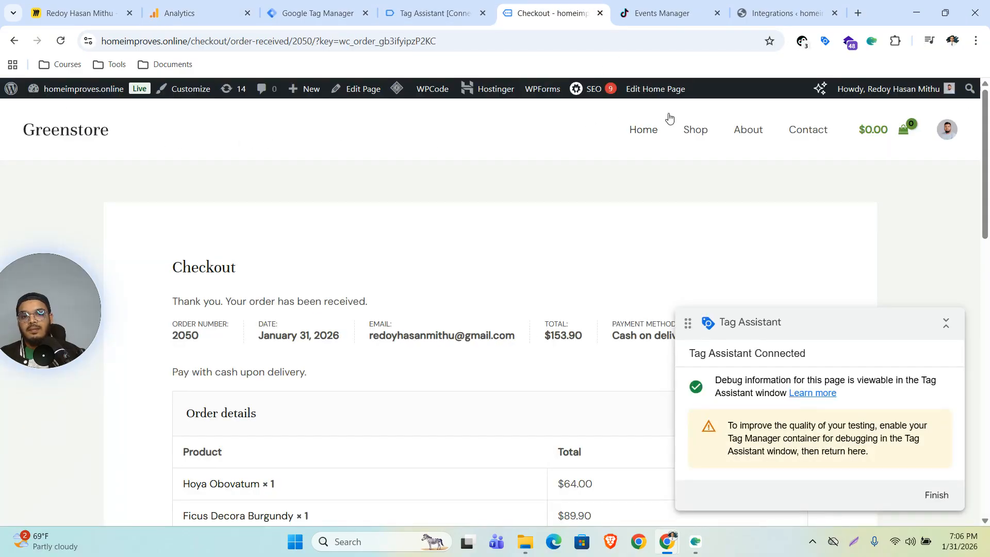
scroll(424, 320, down, 3)
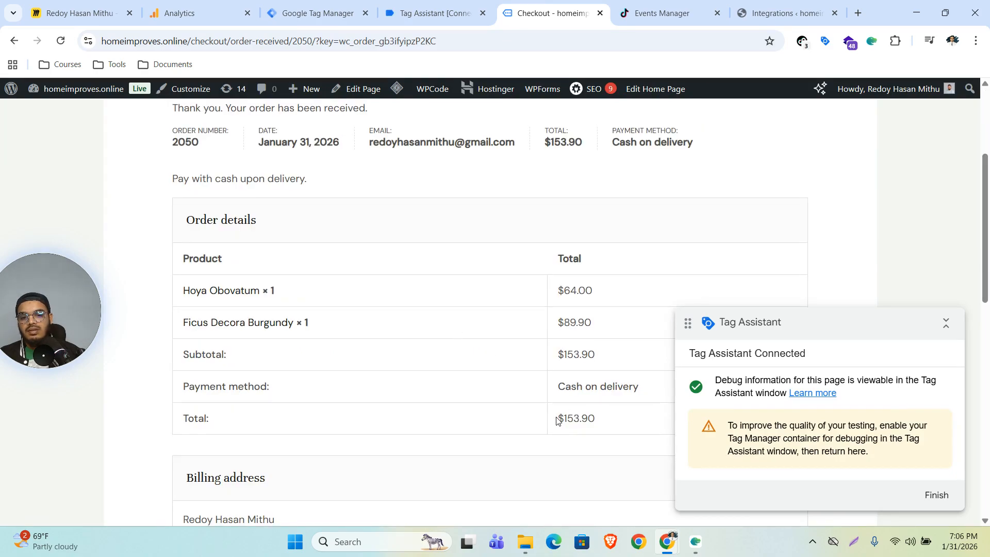
click(212, 7)
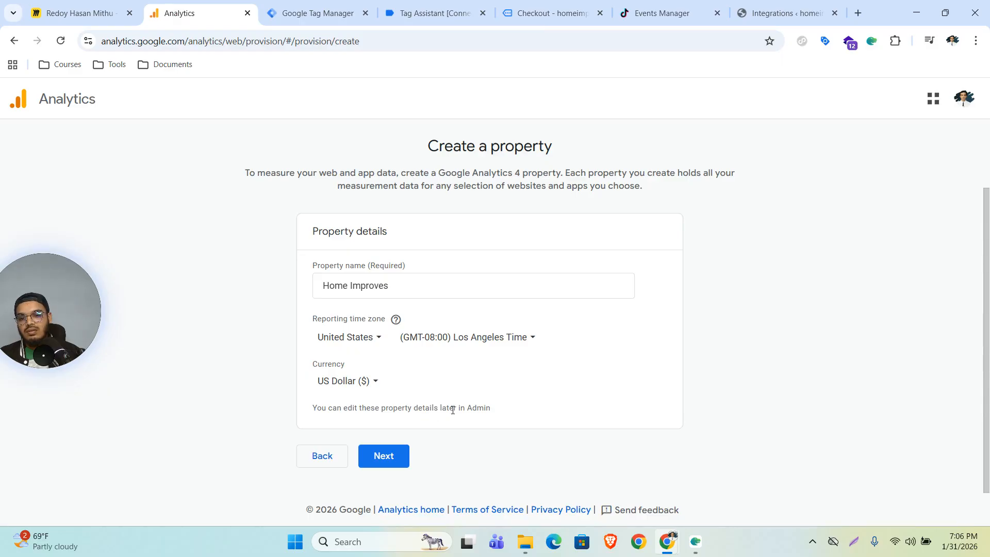
click(392, 455)
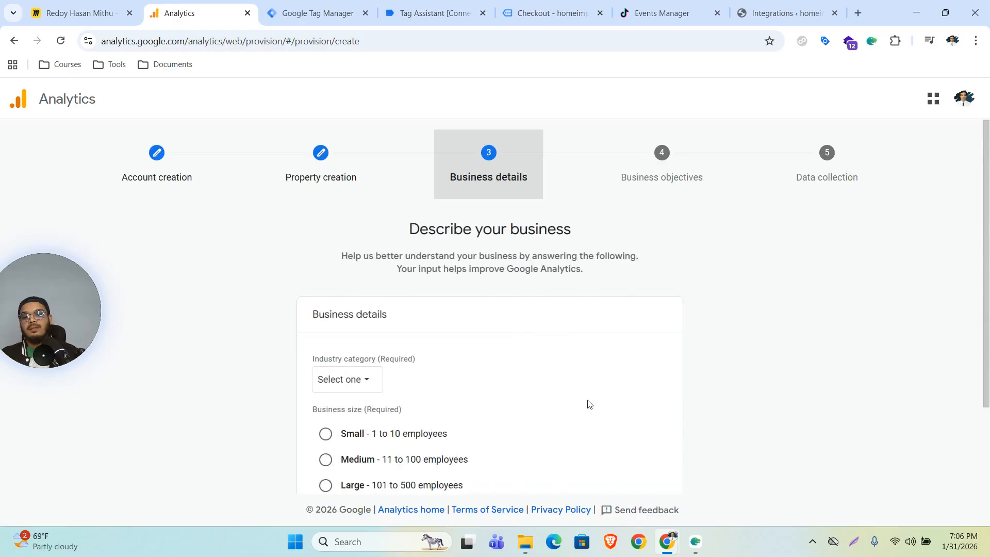
Step: Set the industry category to Shopping and the business size to Small
scroll(589, 403, down, 1)
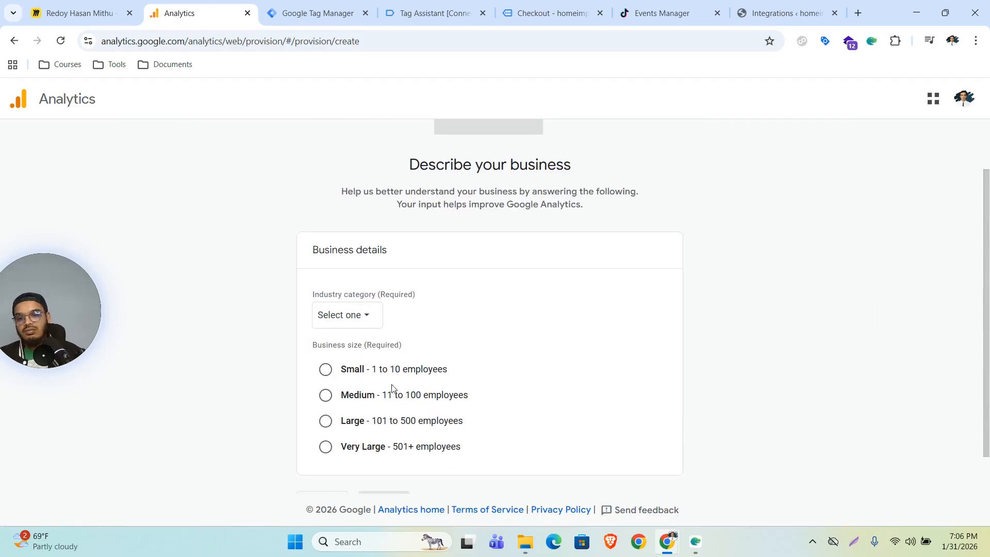
click(365, 321)
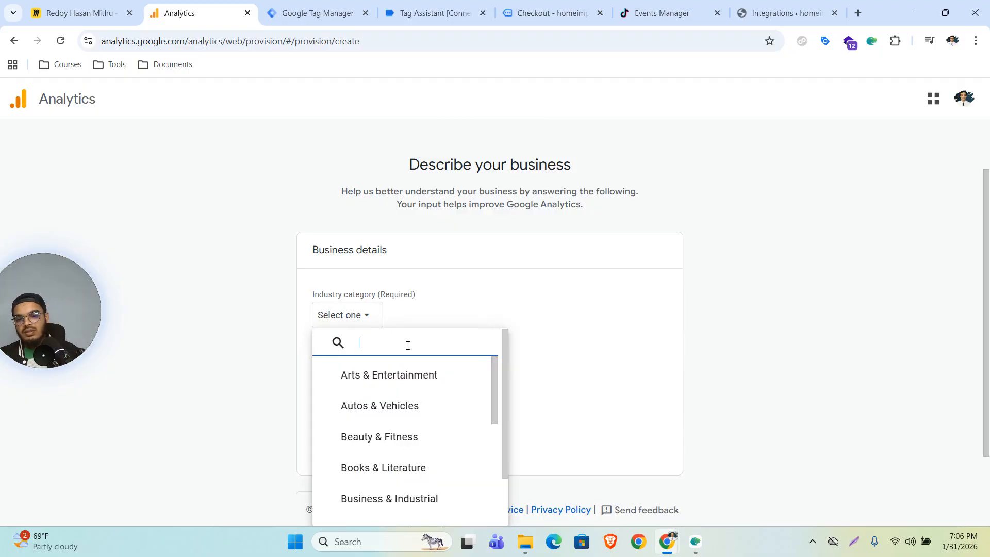
text(sho)
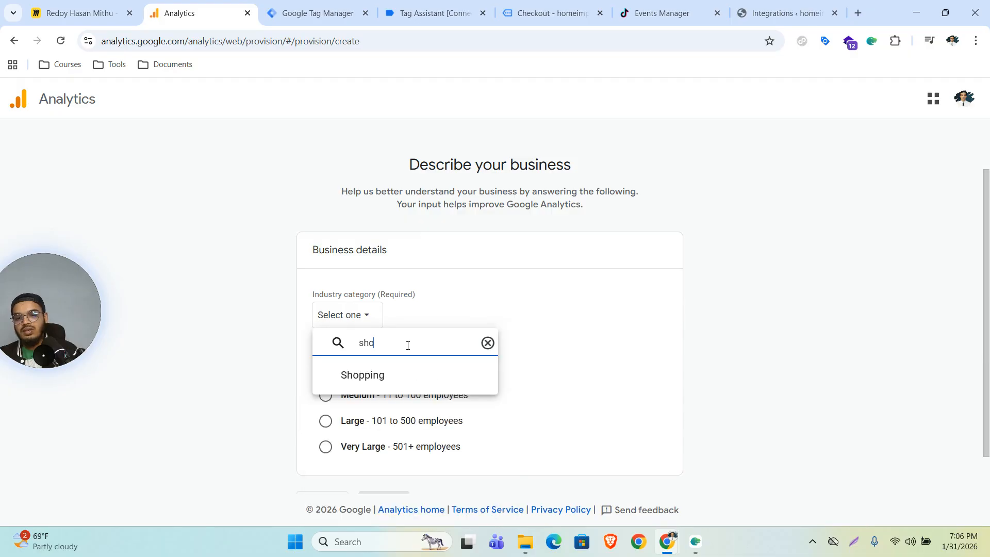
click(362, 375)
click(326, 369)
scroll(552, 393, down, 1)
click(385, 455)
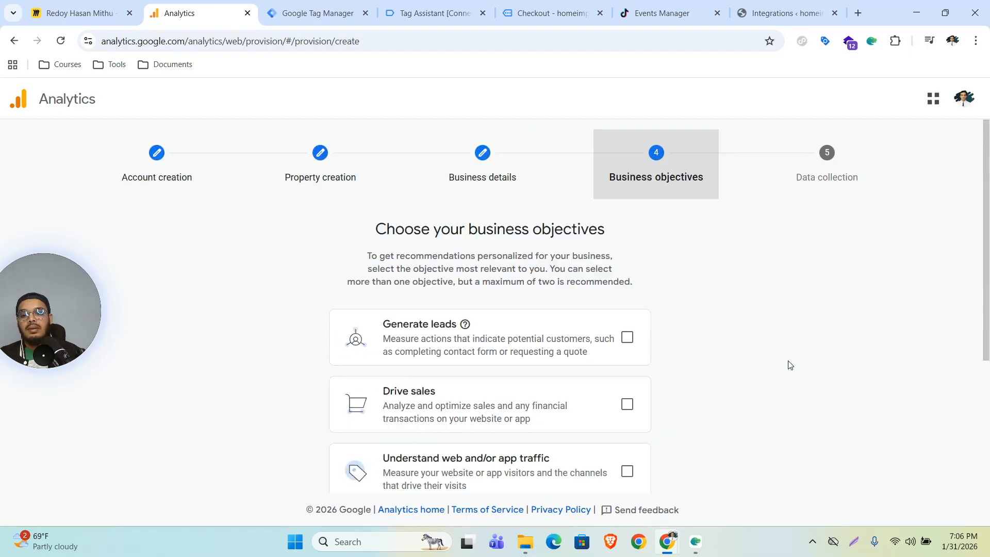
Step: Choose Drive sales and Generate leads as the business objectives
scroll(789, 365, down, 2)
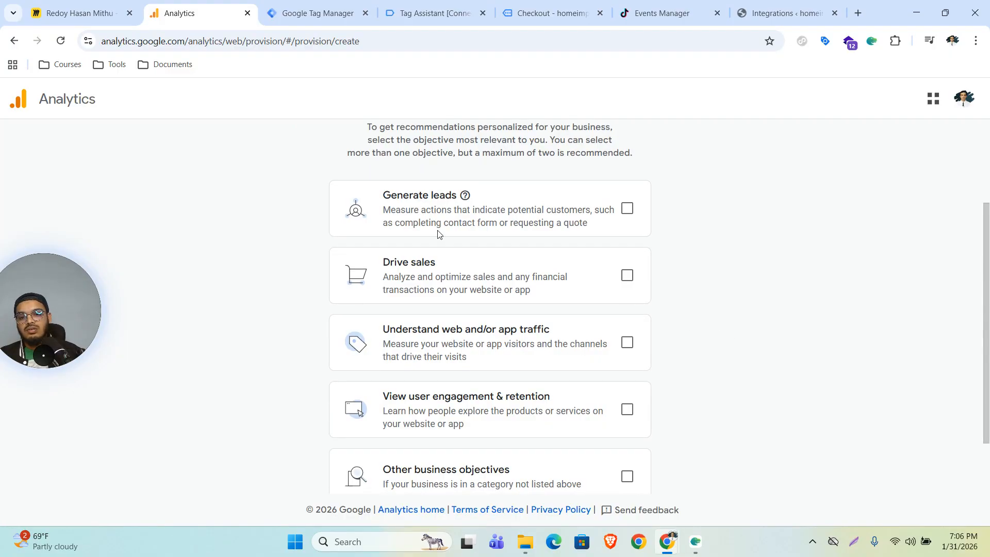
drag(394, 262, 482, 266)
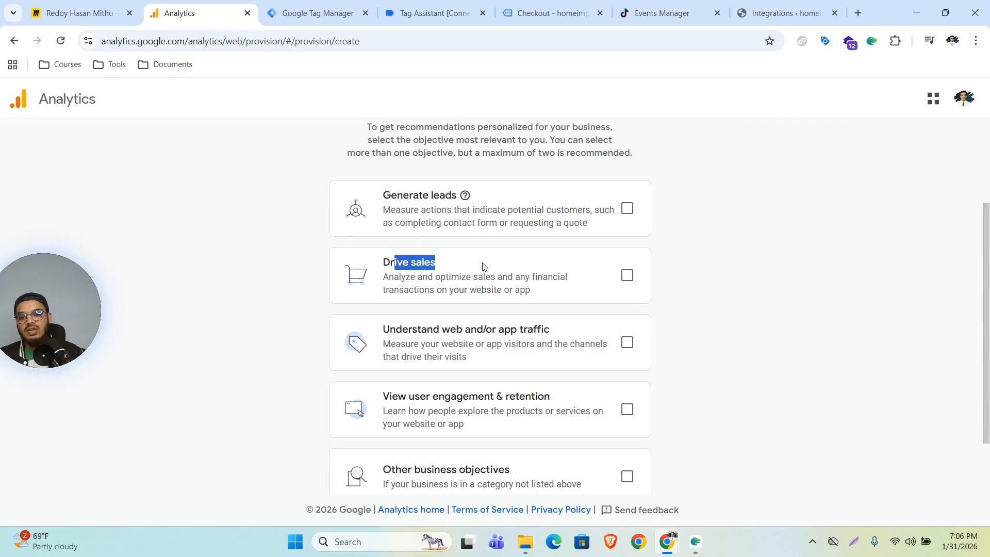
click(628, 277)
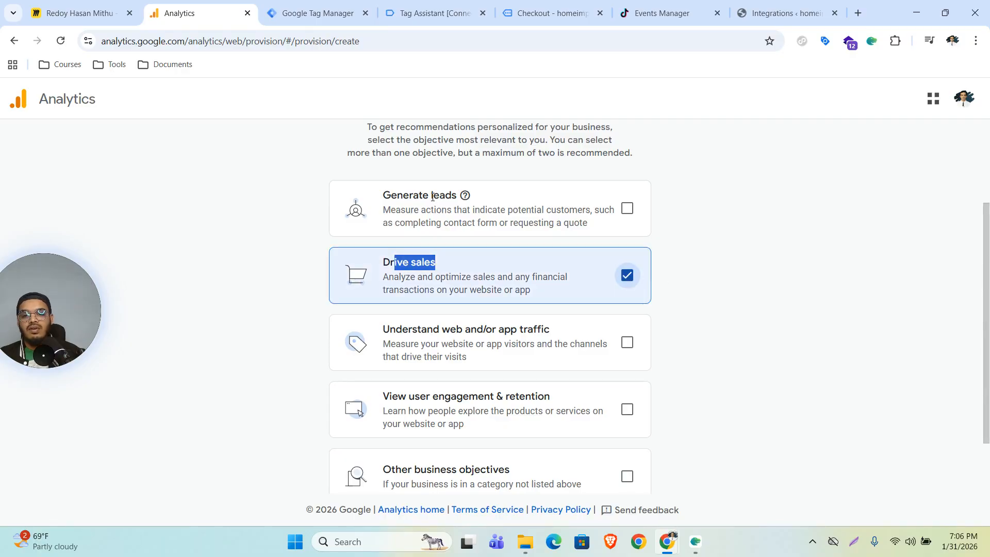
click(628, 209)
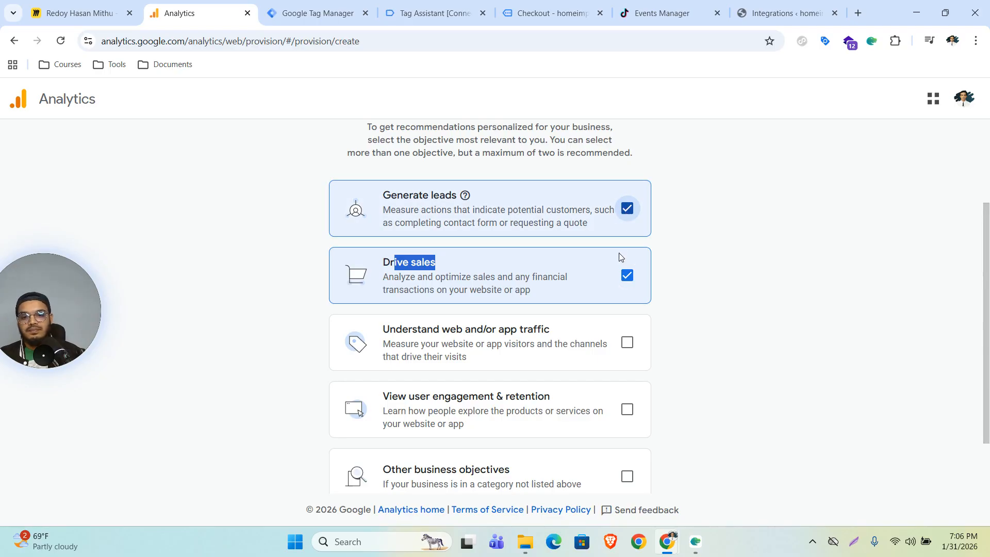
click(379, 271)
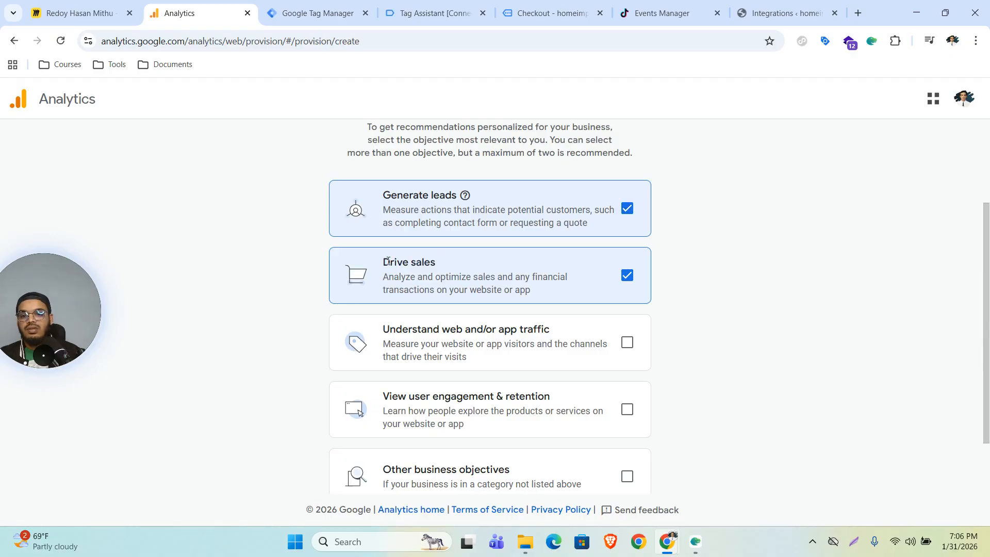
drag(384, 262, 460, 267)
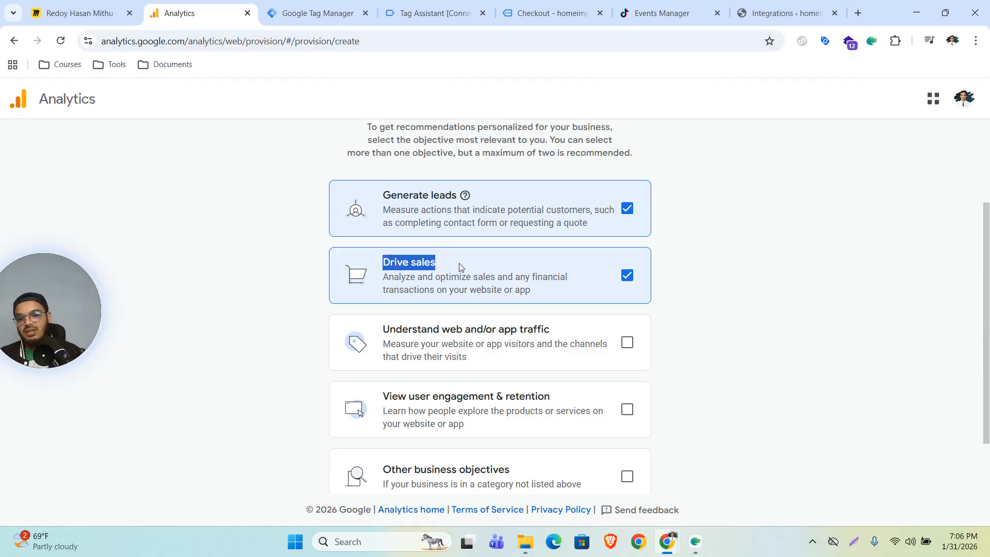
click(488, 262)
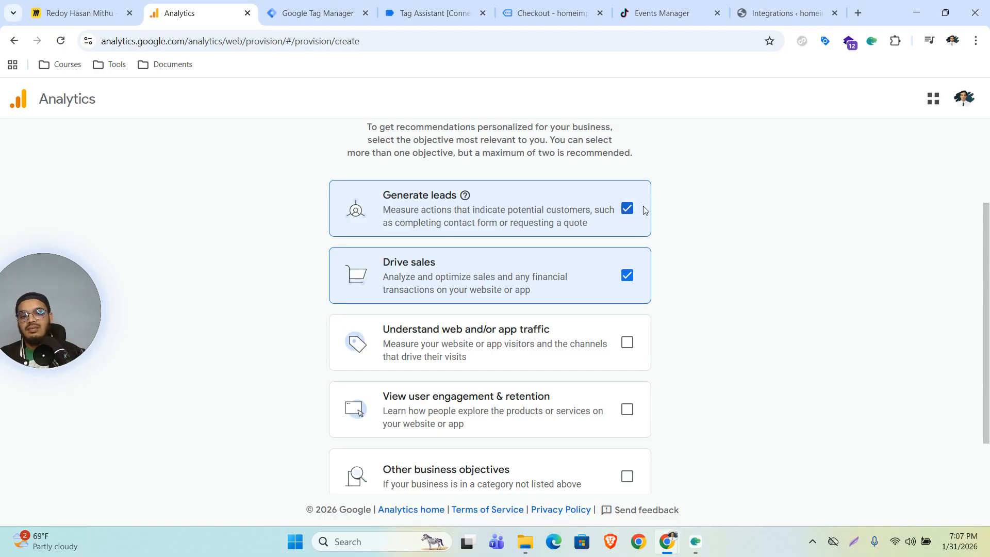
scroll(743, 312, down, 2)
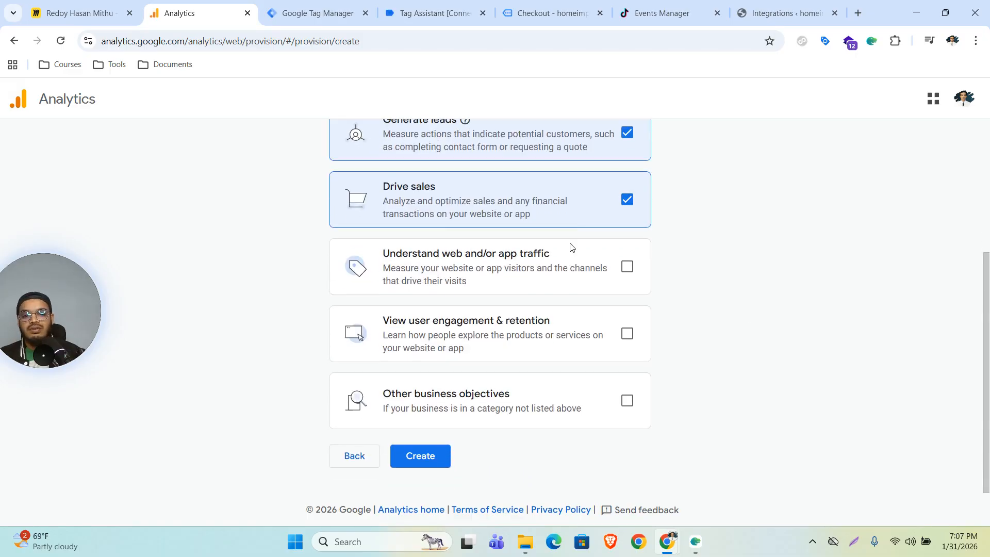
scroll(609, 243, up, 2)
scroll(703, 265, down, 2)
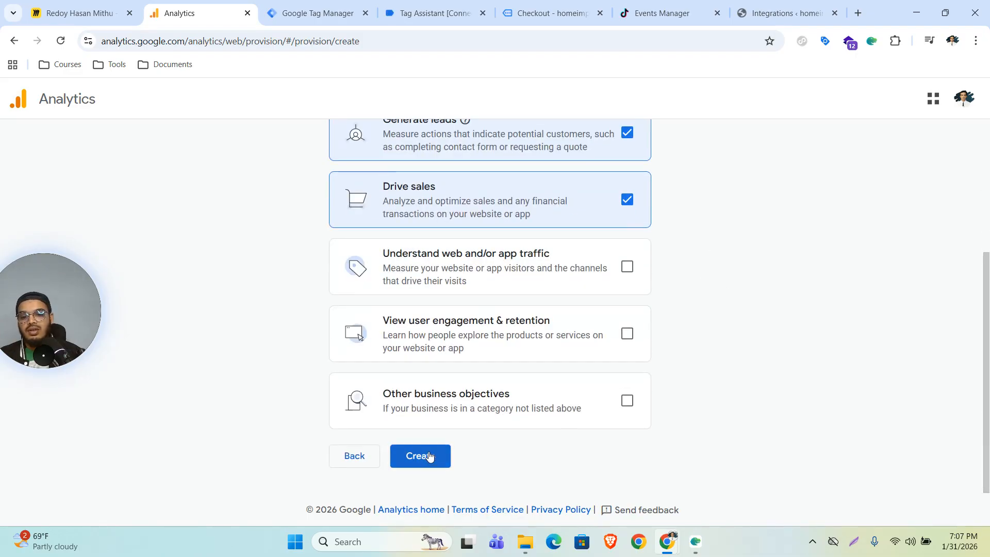
Step: Create the property, accept the terms and Data Processing Terms, and choose a Web data stream
click(428, 457)
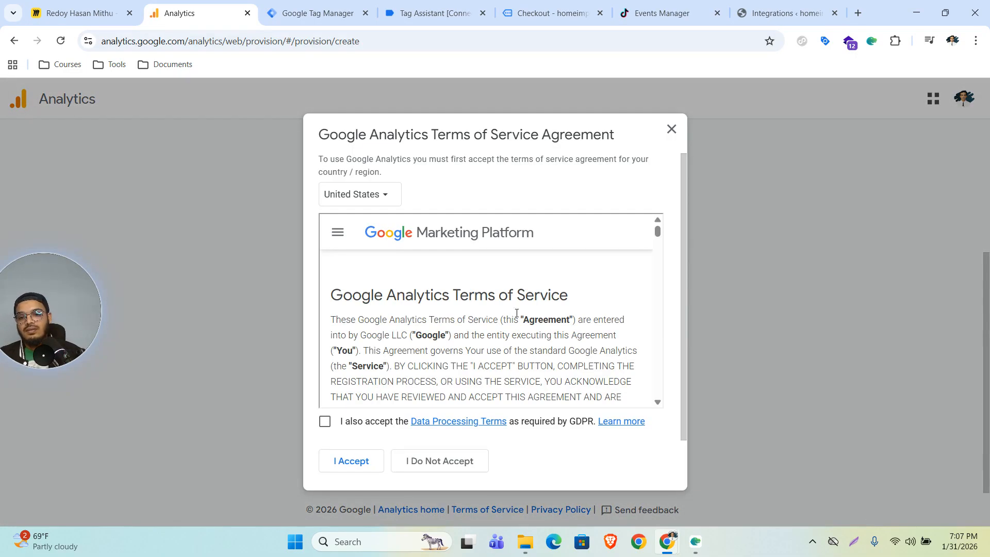
click(324, 421)
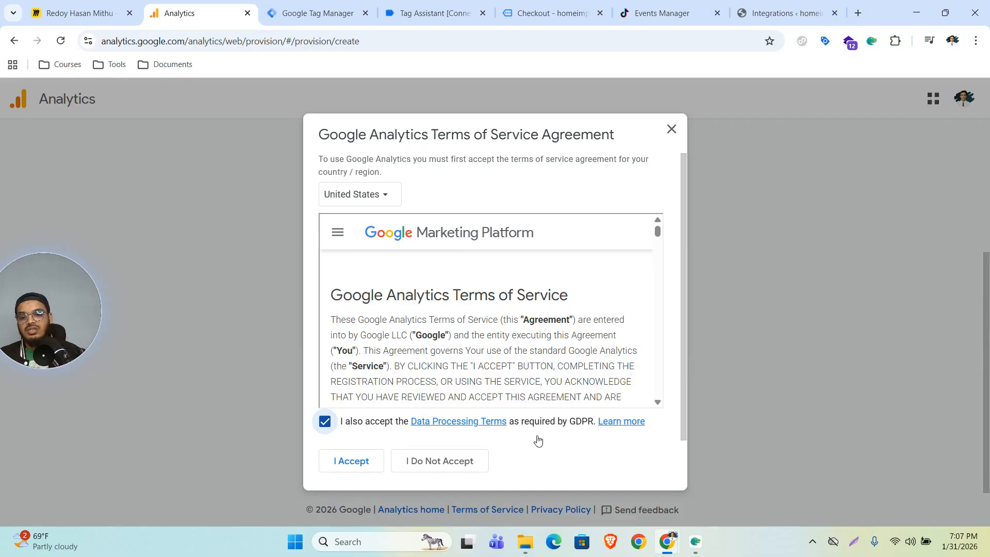
click(345, 467)
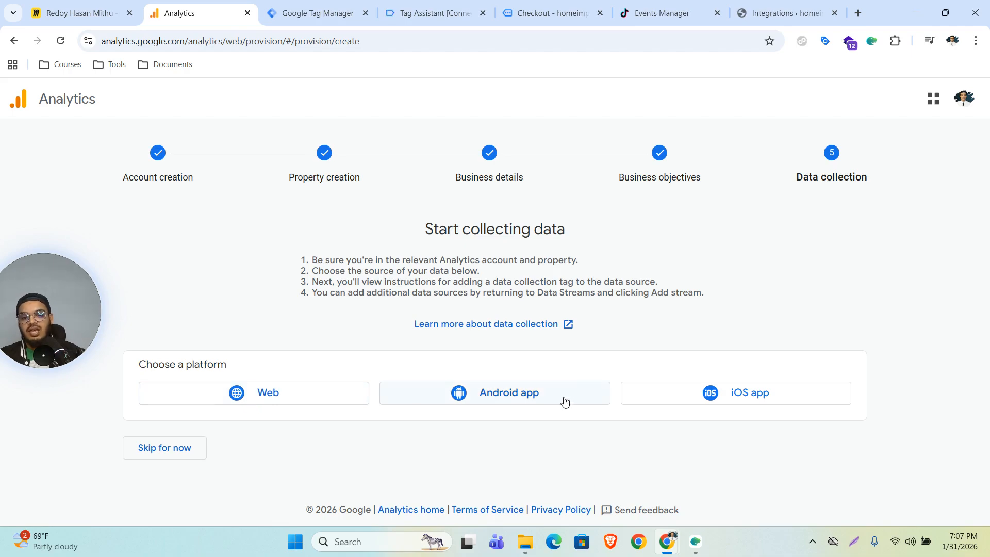
click(243, 398)
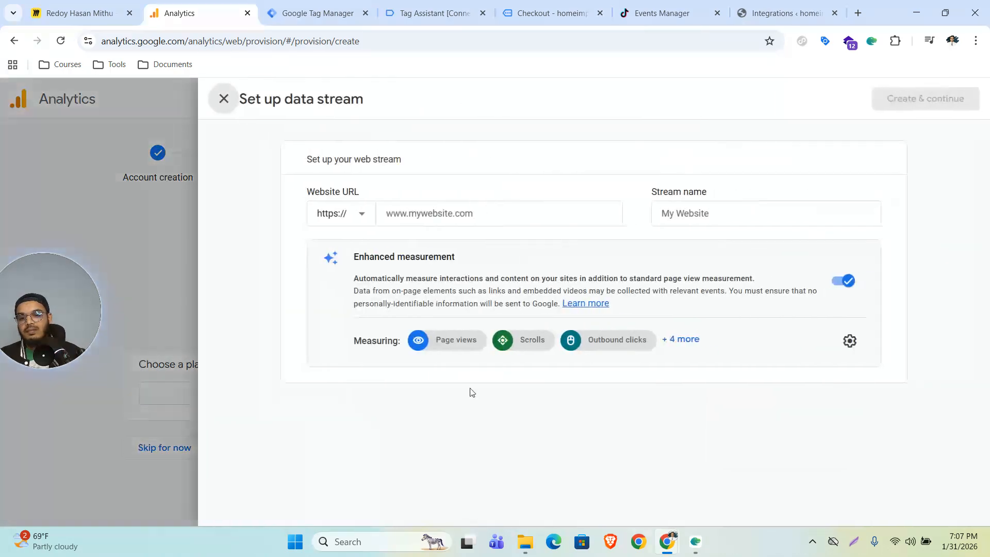
click(414, 216)
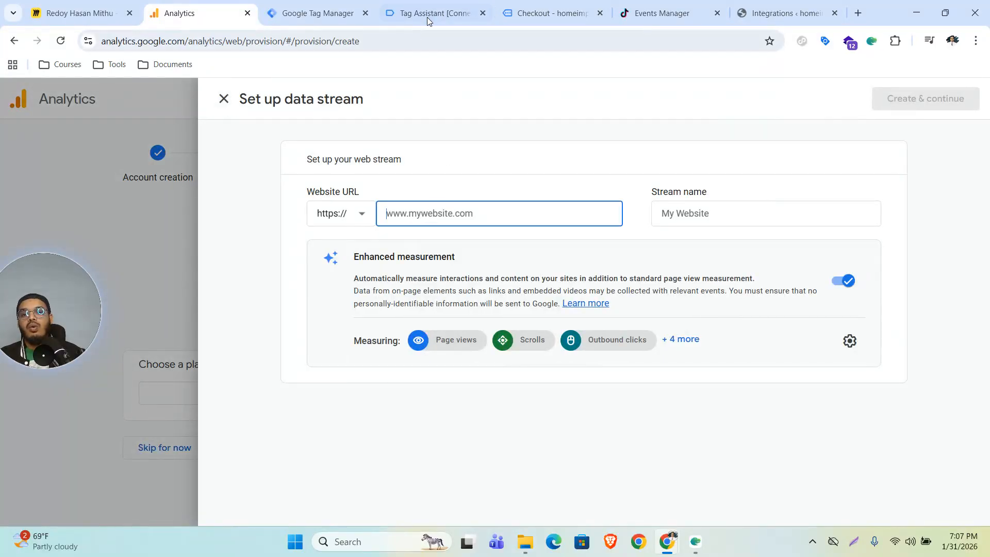
click(522, 9)
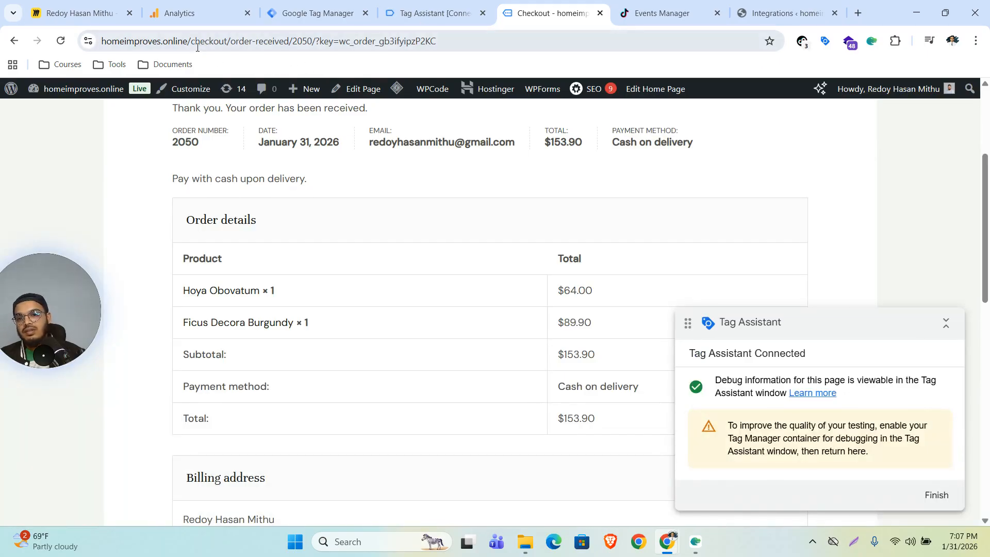
drag(188, 41, 102, 46)
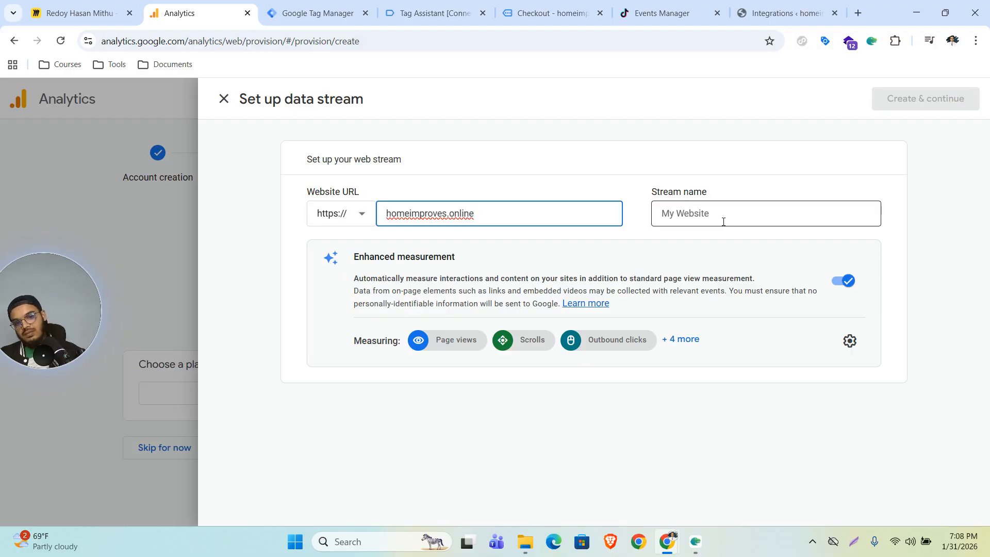
click(704, 217)
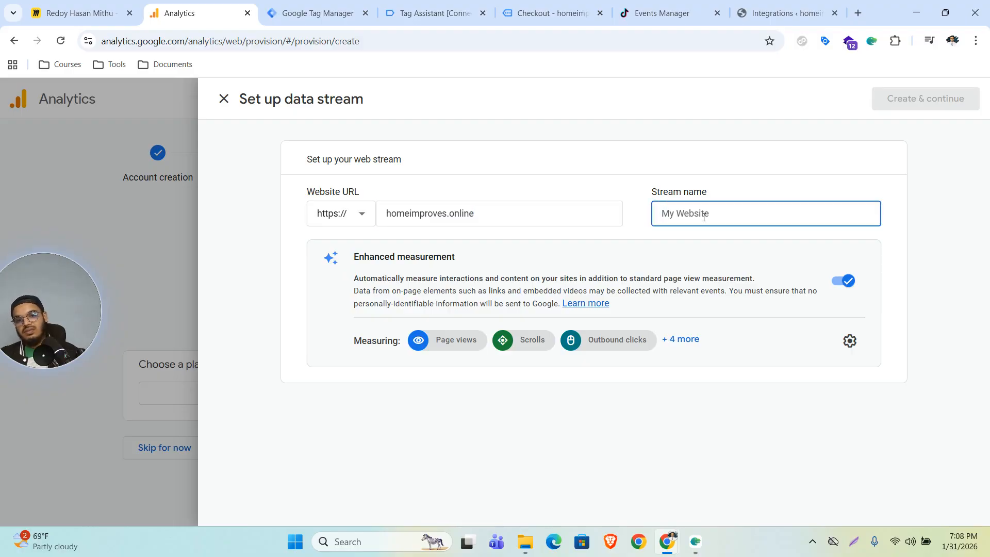
text(homeimproves)
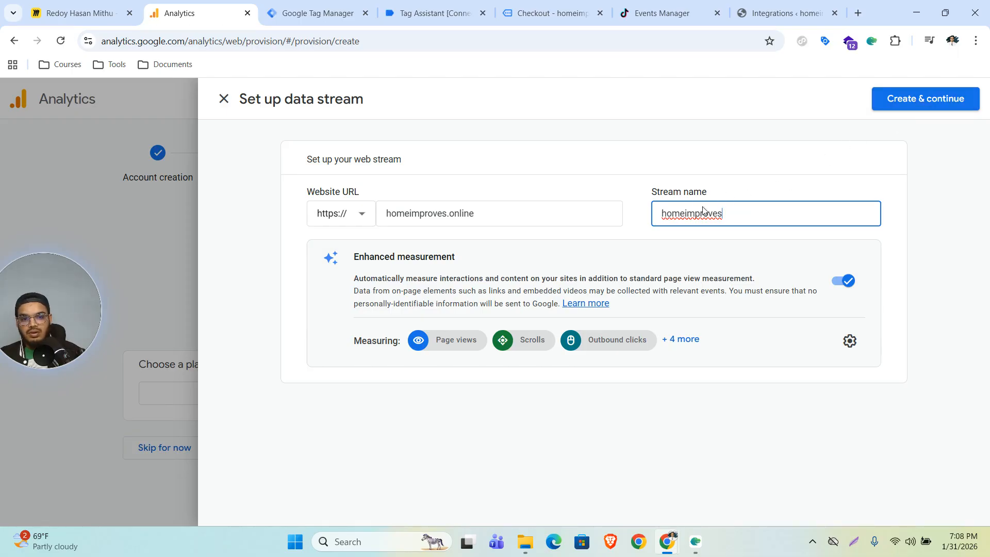
click(903, 104)
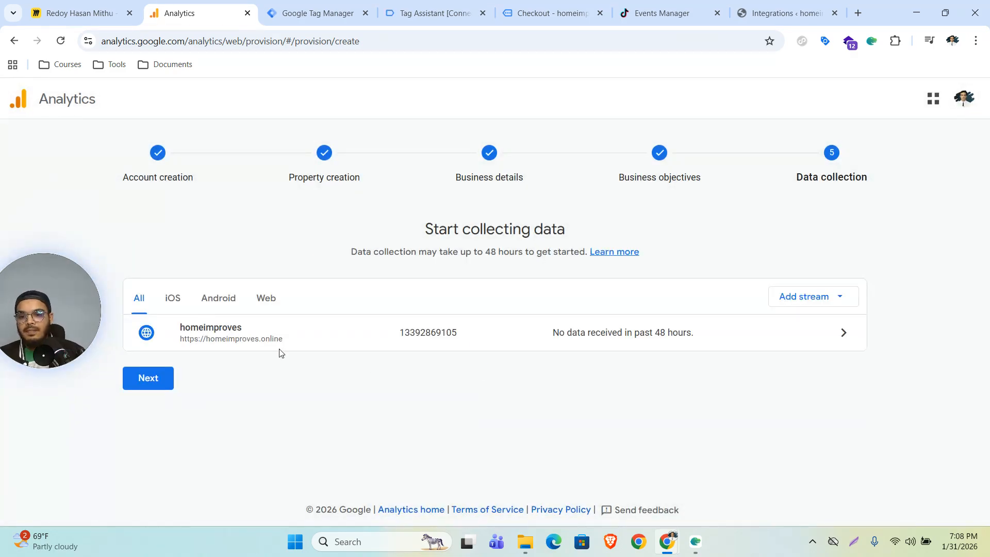
Step: Show the manual gtag.js install code and copy its measurement ID
click(150, 379)
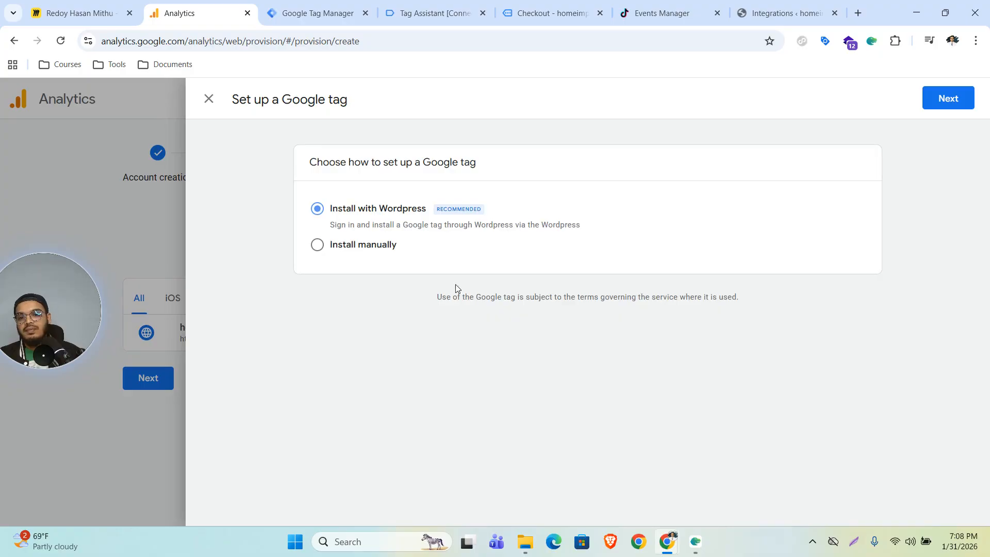
click(323, 247)
scroll(689, 334, down, 2)
drag(417, 311, 470, 317)
key(ctrl+c)
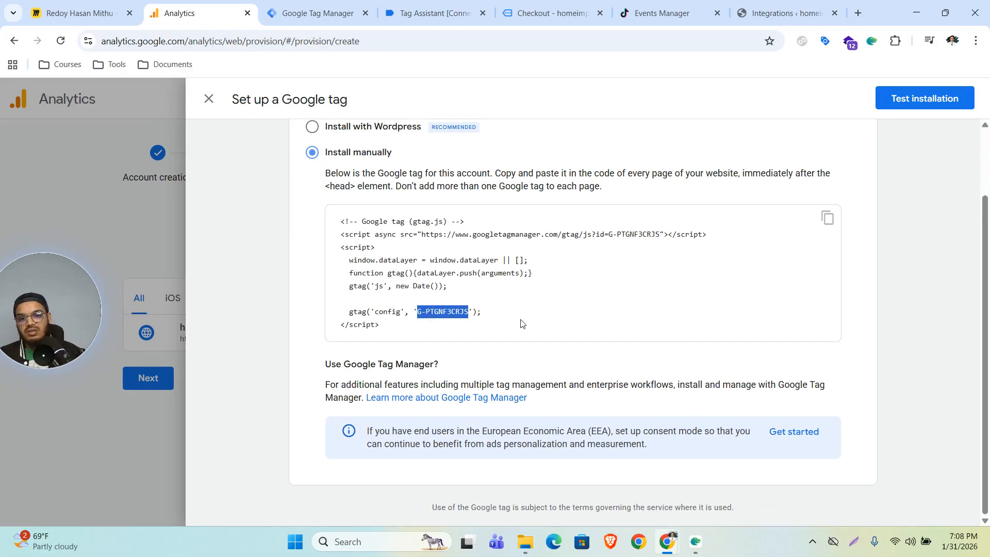
key(ctrl+Tab)
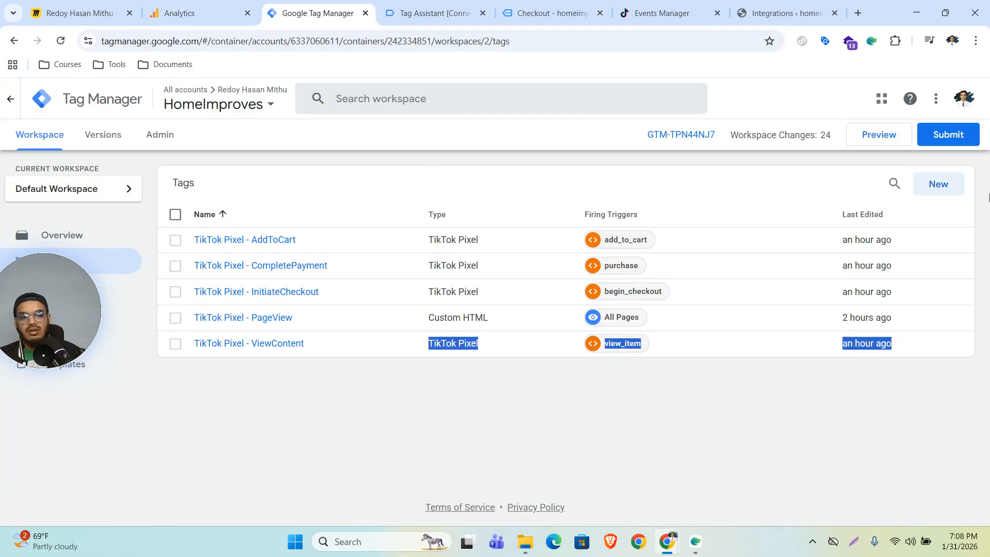
Step: Create a new Google Tag using the pasted GA4 measurement ID
click(938, 184)
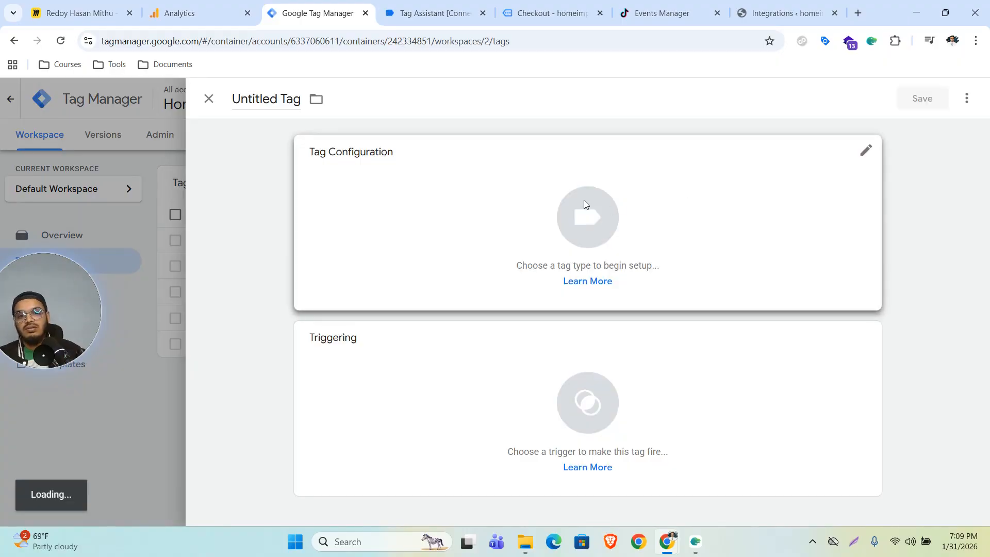
click(584, 204)
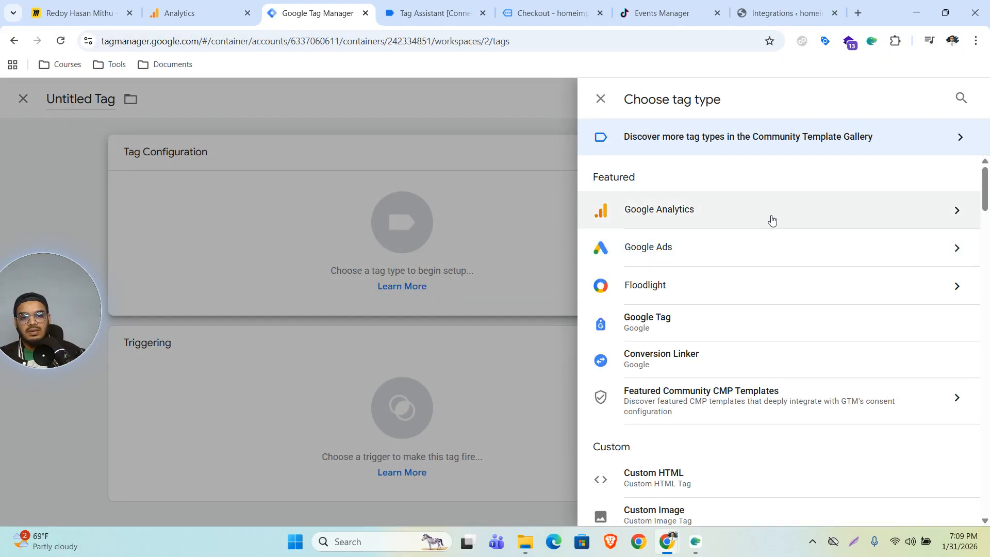
click(769, 217)
click(716, 183)
click(384, 281)
key(ctrl+v)
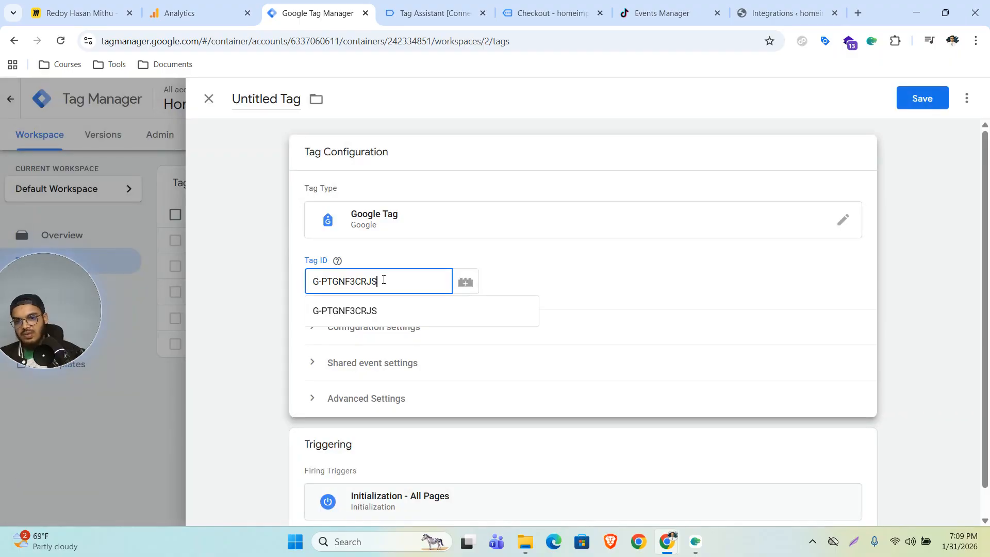
click(379, 312)
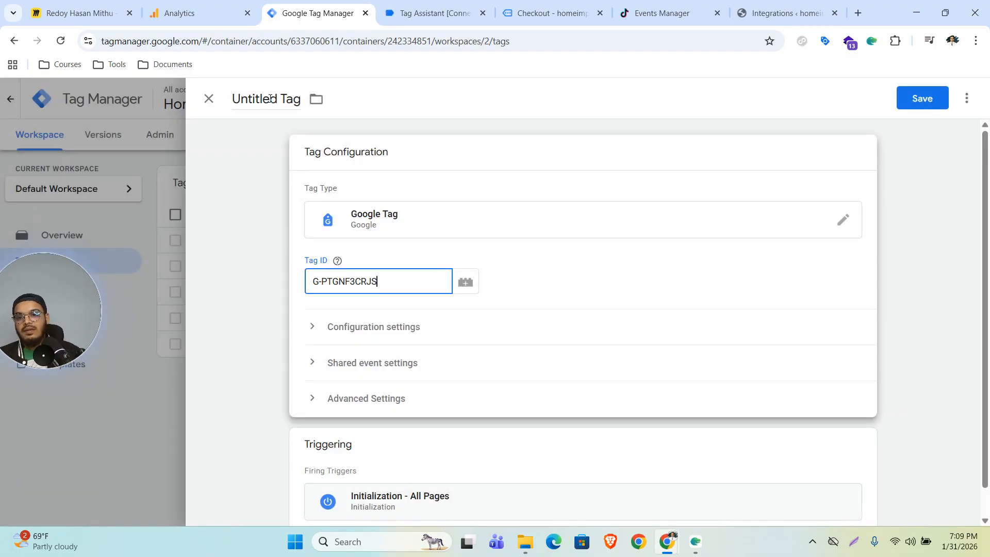
scroll(585, 307, down, 1)
Step: Set the tag to fire on All Pages and save it as Google Tag
click(611, 413)
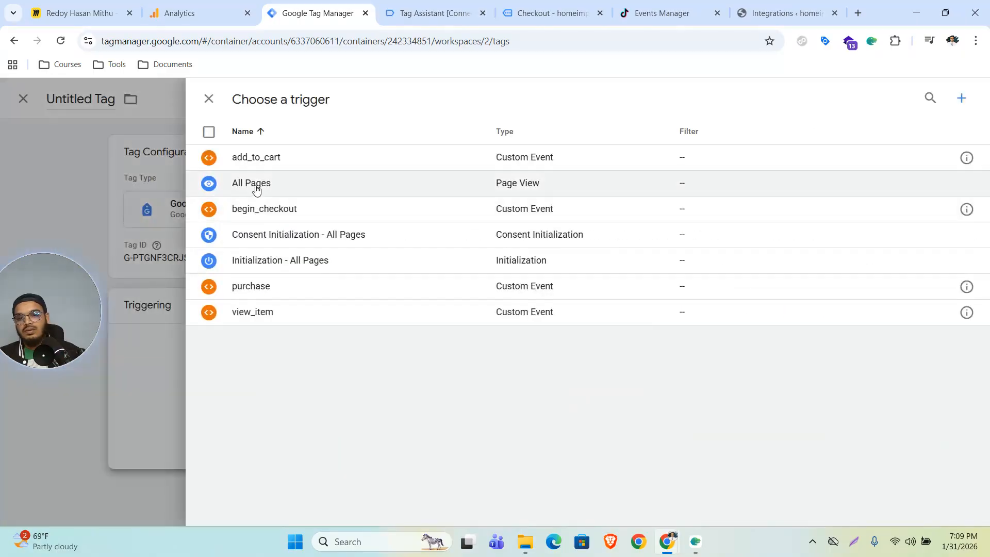
click(256, 185)
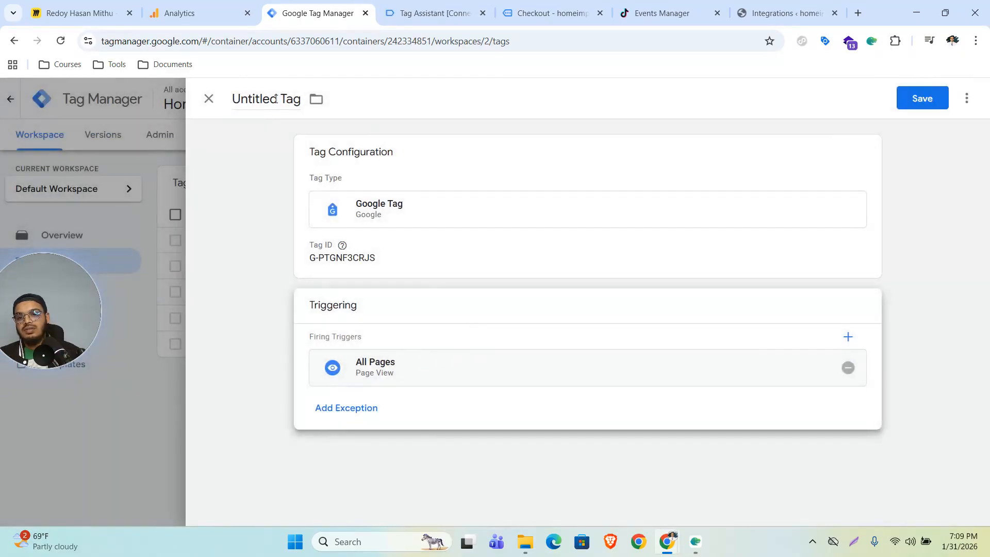
click(276, 98)
click(921, 98)
click(592, 287)
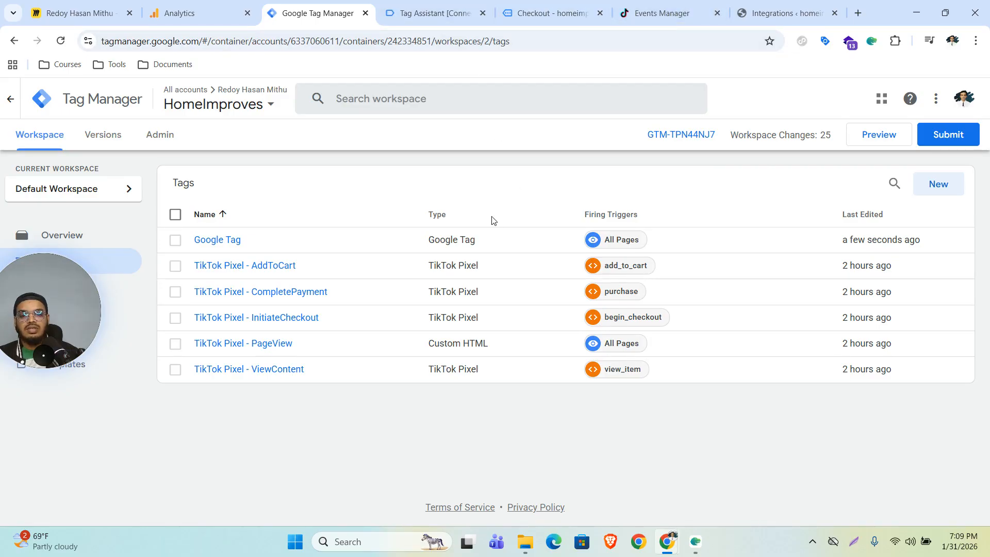
Step: Publish the workspace changes live as version 'Google Tag'
click(203, 12)
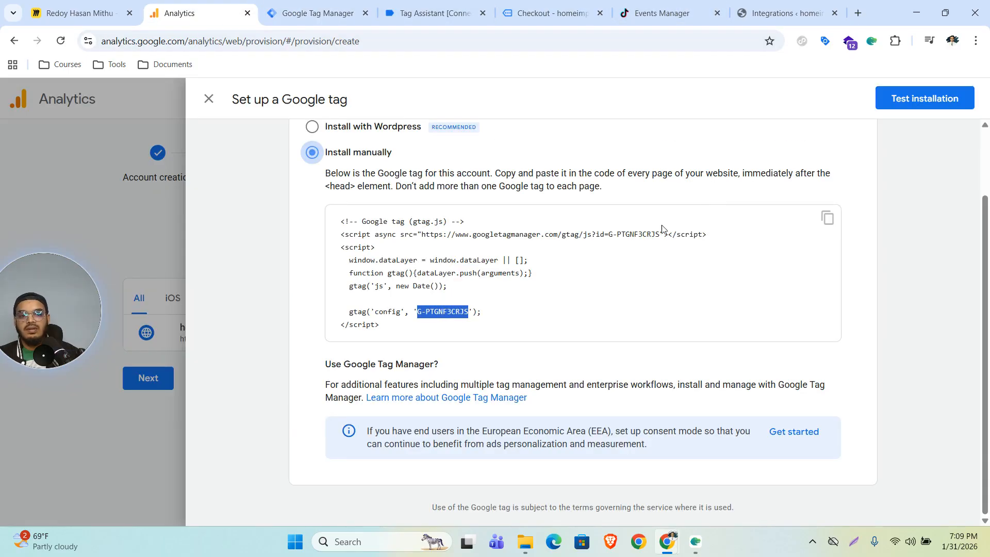
key(ctrl+Tab)
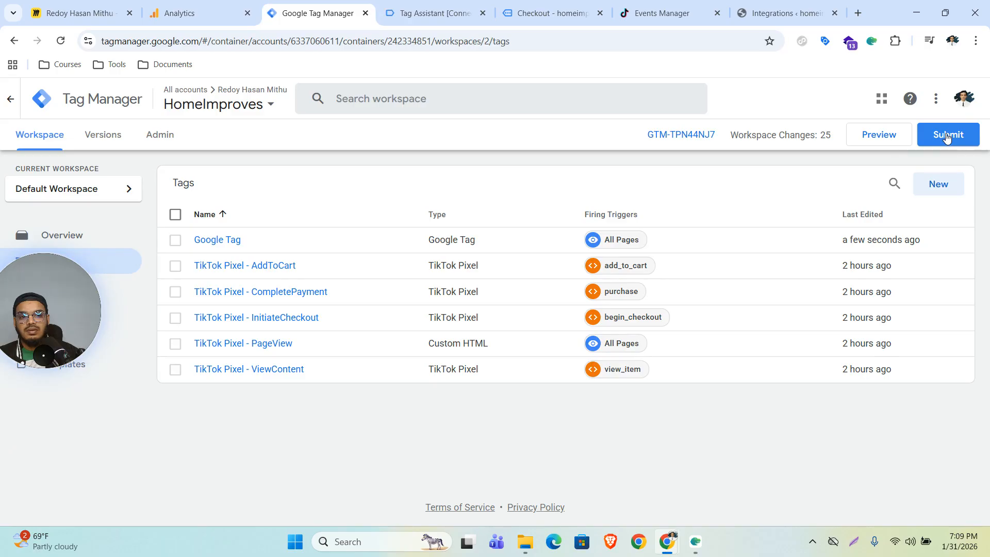
click(951, 139)
click(392, 246)
text(G)
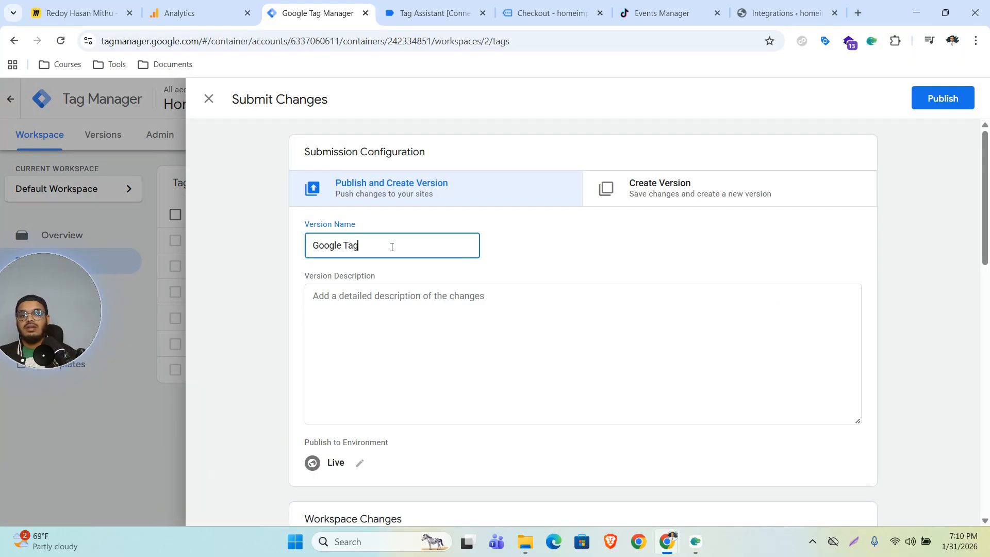
text(oogle Tag)
click(954, 101)
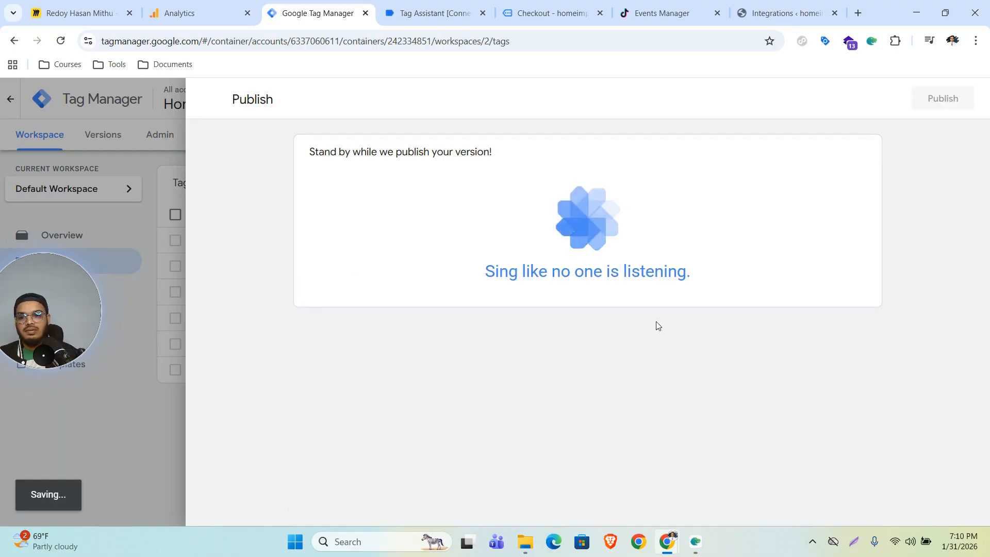
click(855, 11)
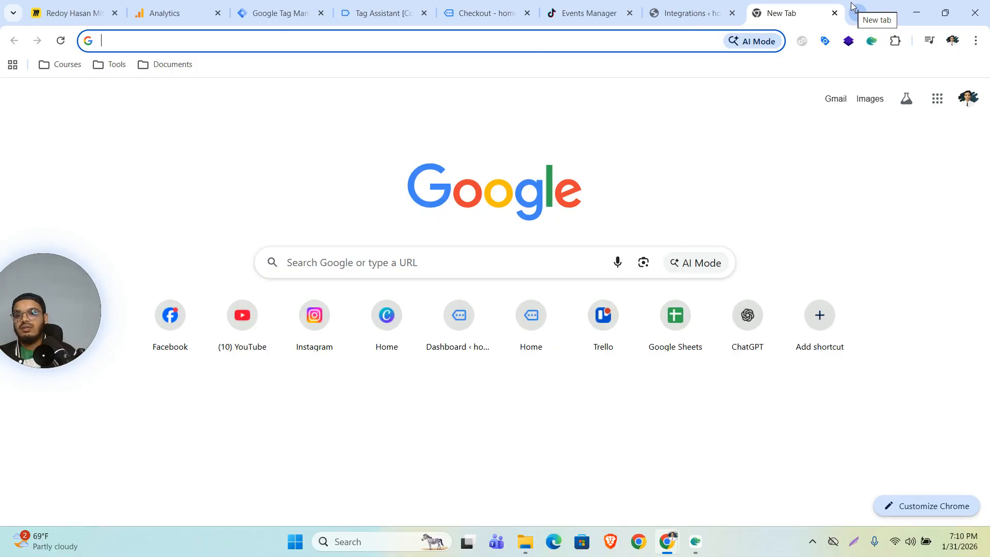
Step: Load the homeimproves store and confirm Analytics detects the Google tag on the site
text(homeimproves.online)
key(Return)
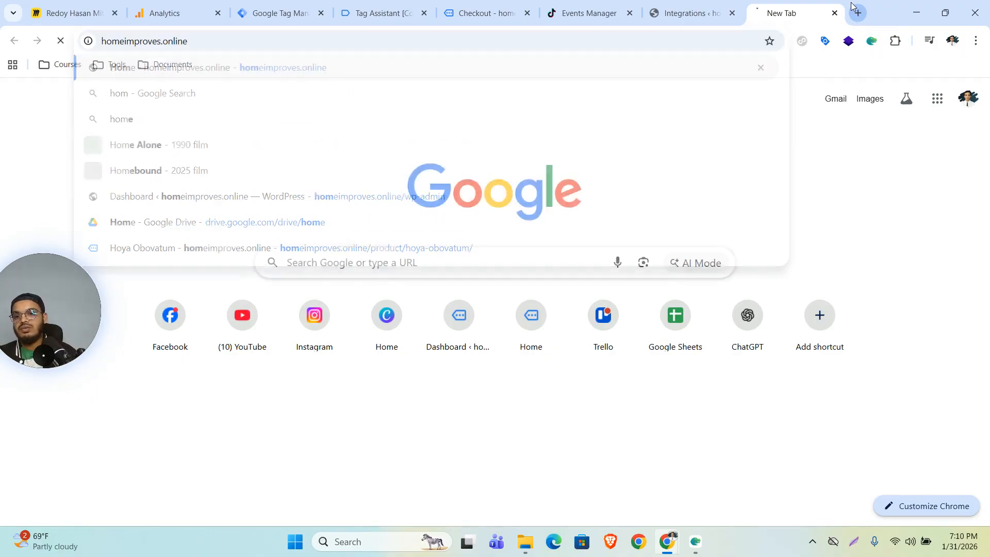
scroll(744, 305, down, 10)
click(478, 320)
click(175, 13)
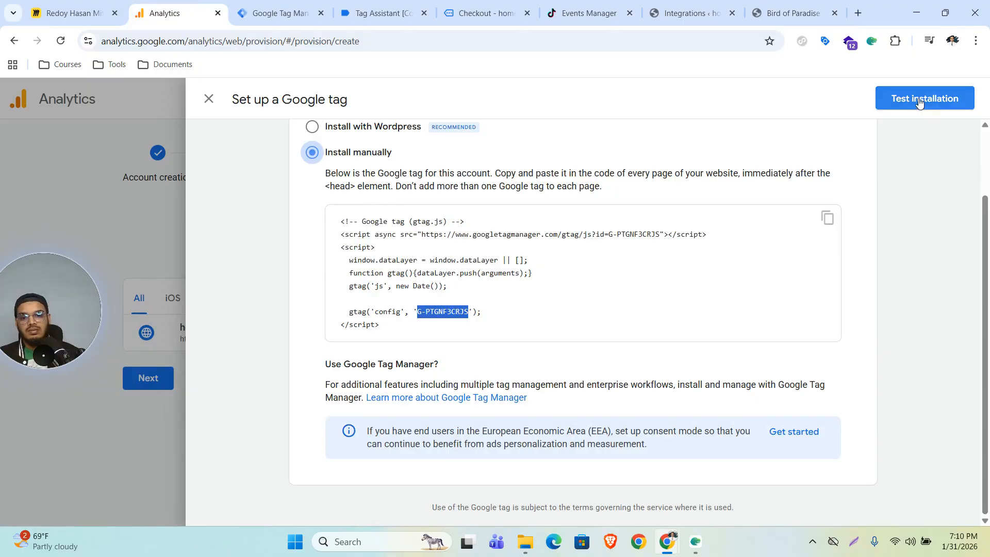
click(918, 99)
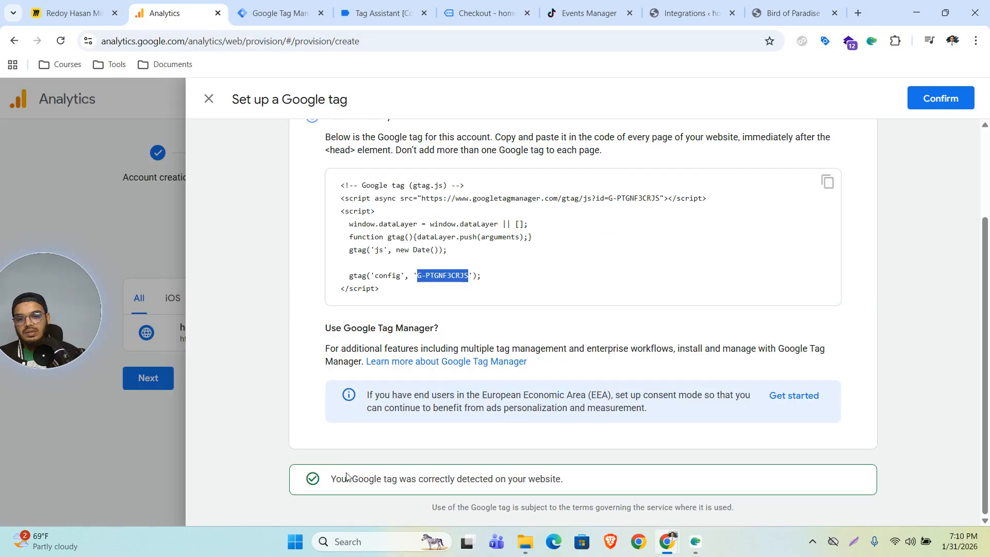
drag(352, 478, 546, 490)
click(940, 98)
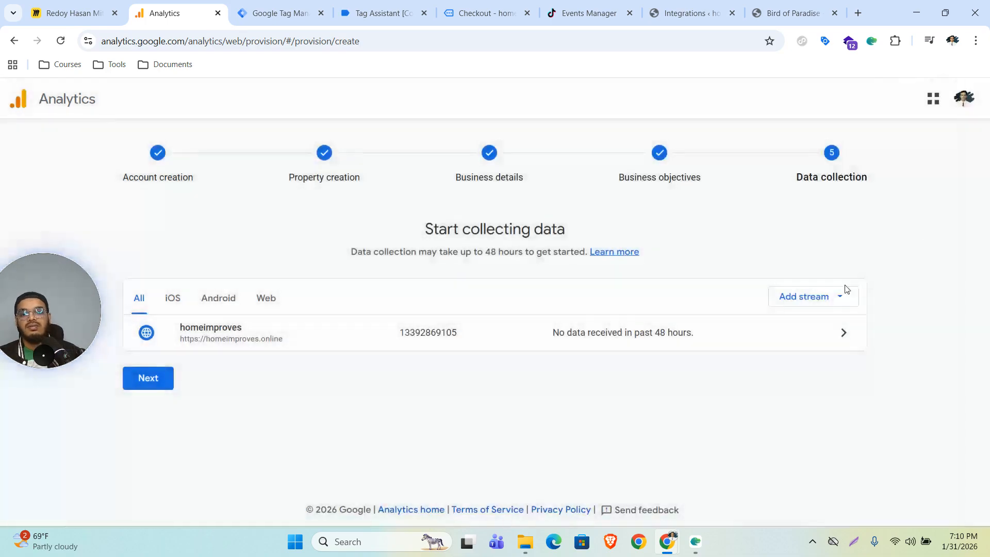
Step: Find the matching measurement ID in the homeimproves stream details, then close them
click(763, 335)
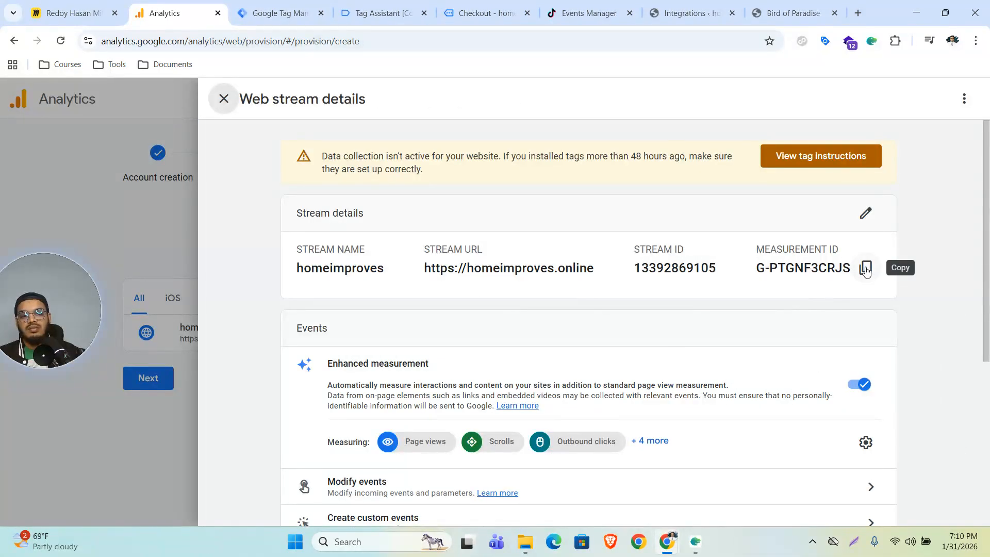
key(ctrl+f)
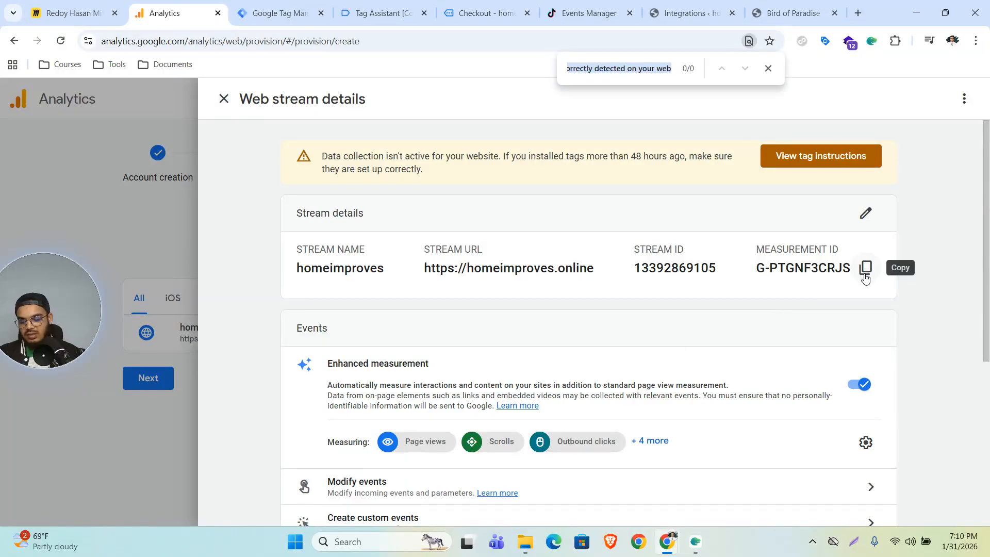
text(G-PTGNF3CRJS)
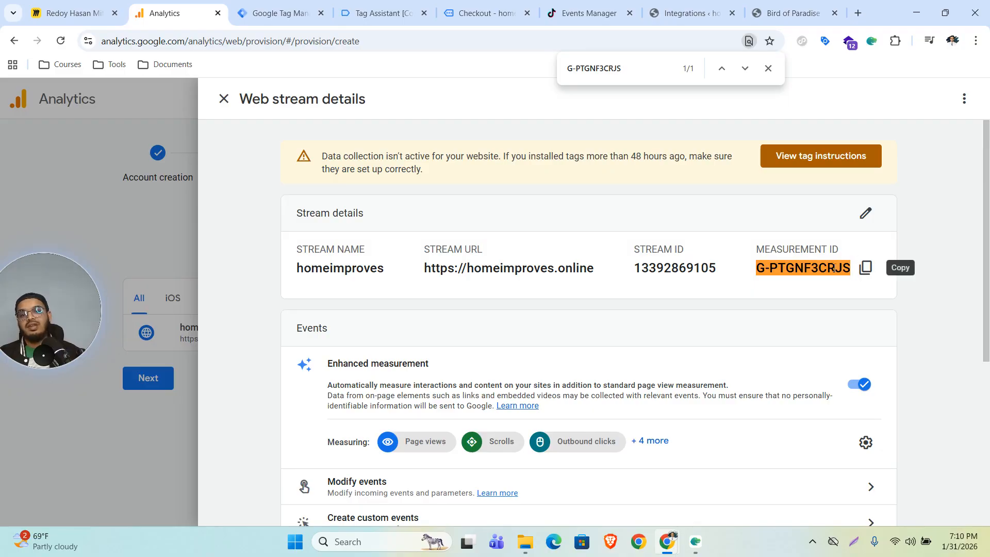
click(224, 100)
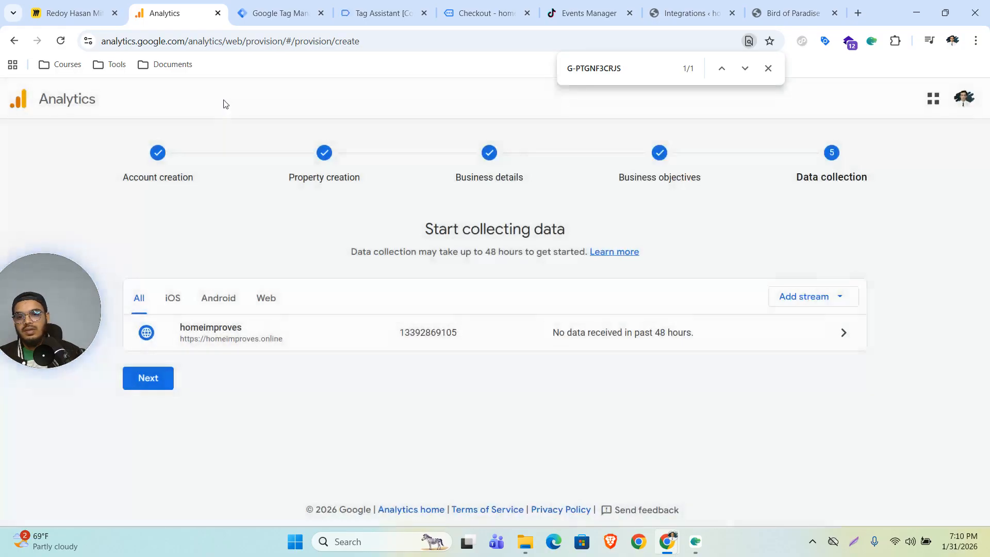
Step: Close the published Version 2 details, return to the workspace Tags list, then bring up the Miro mind map
click(268, 13)
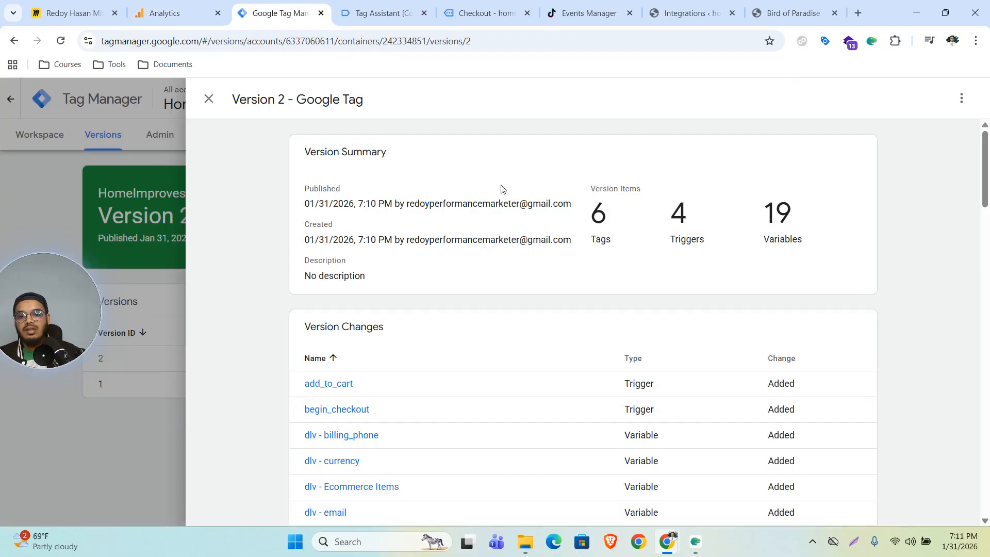
click(128, 364)
click(60, 141)
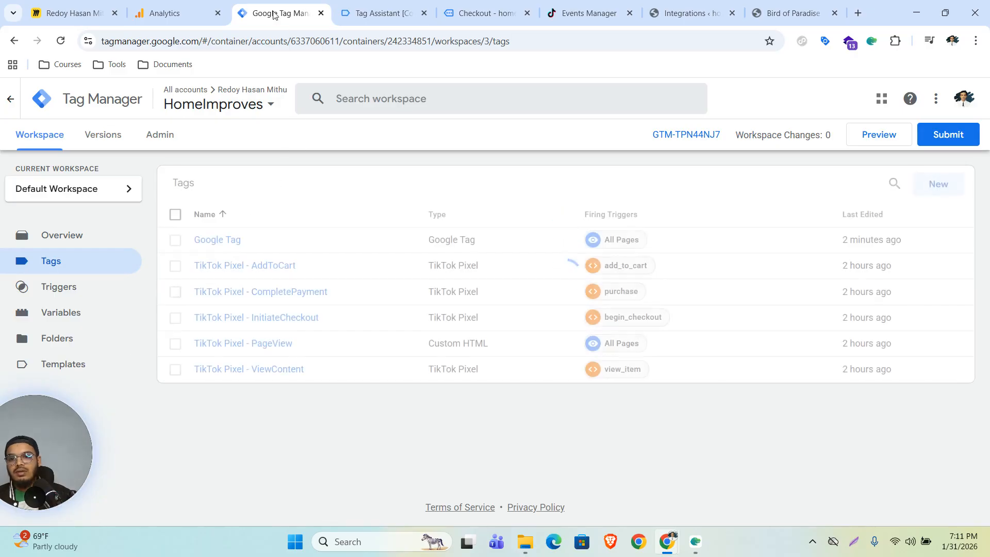
click(165, 13)
click(72, 13)
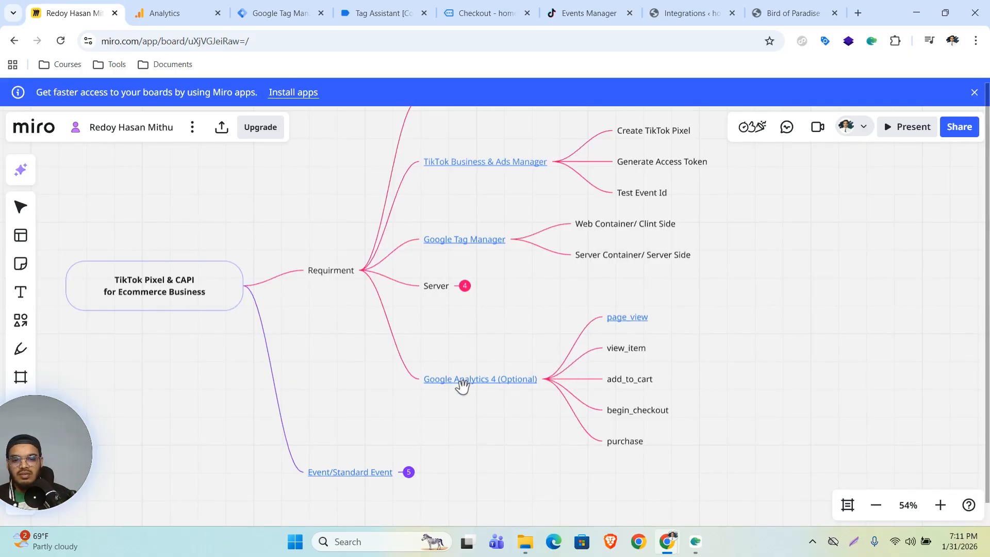
Step: Open the '[GA4] Recommended events' help article from the page_view node's link and skim it
mouse_move(622, 327)
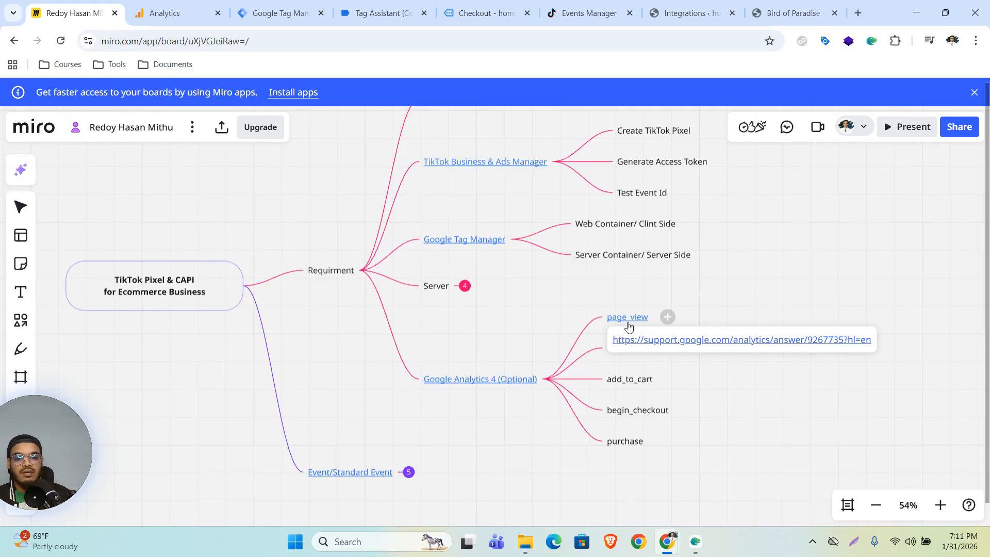
click(663, 344)
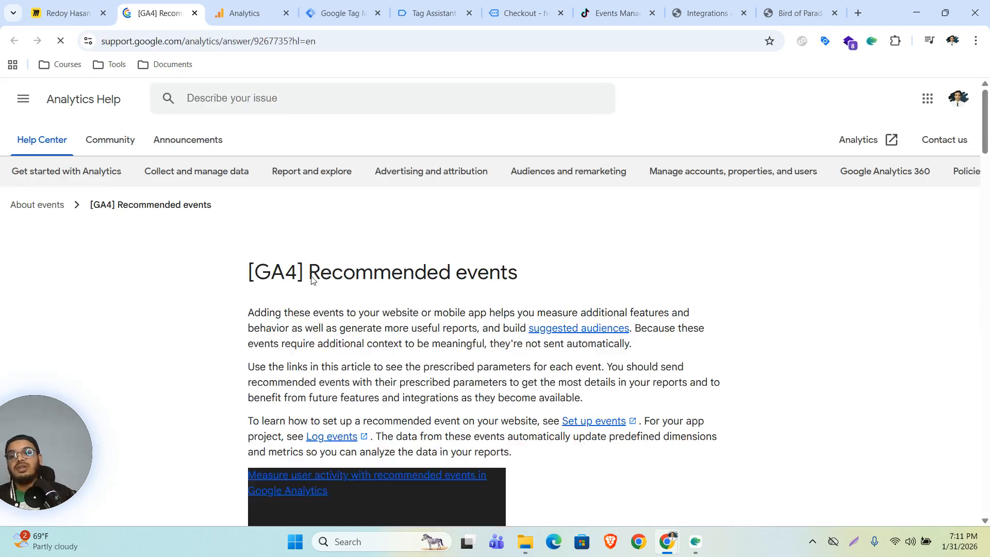
scroll(373, 308, down, 15)
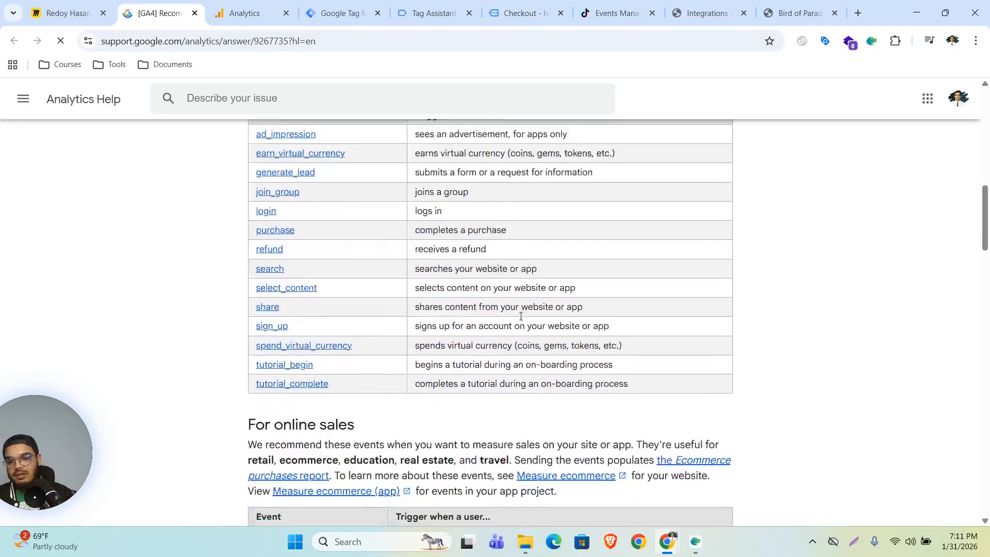
scroll(361, 335, up, 8)
scroll(348, 336, up, 2)
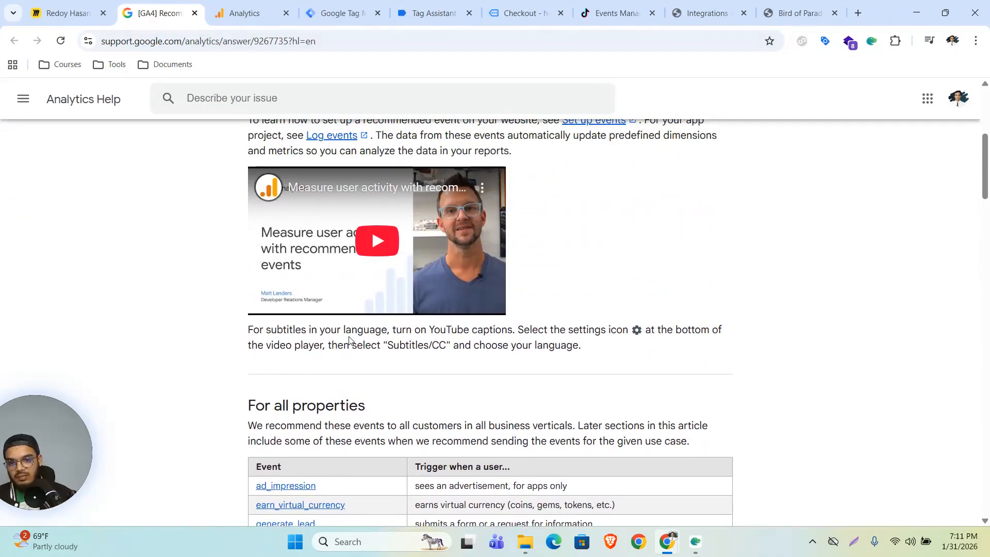
Step: Add a send_page_view configuration parameter set to true to the Google Tag and save it
click(348, 12)
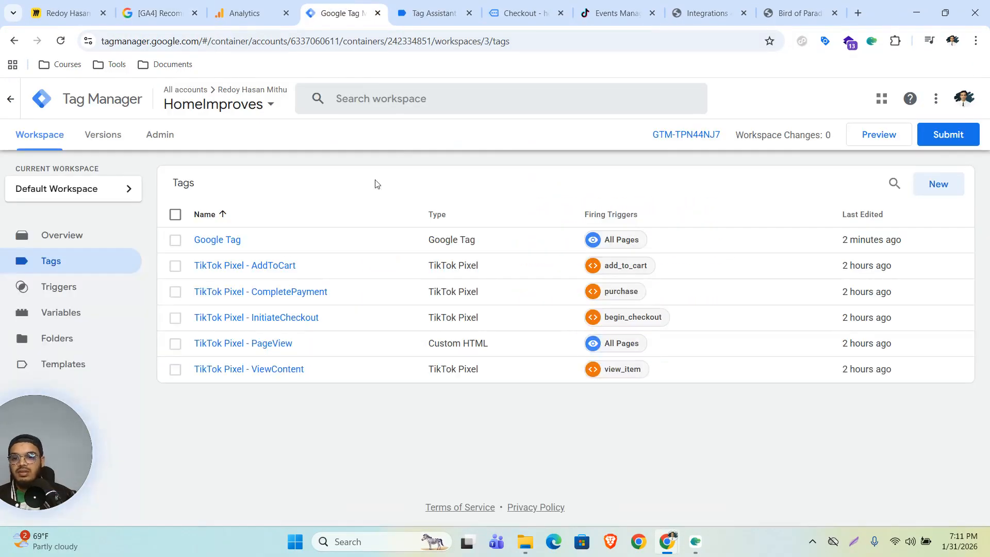
click(238, 242)
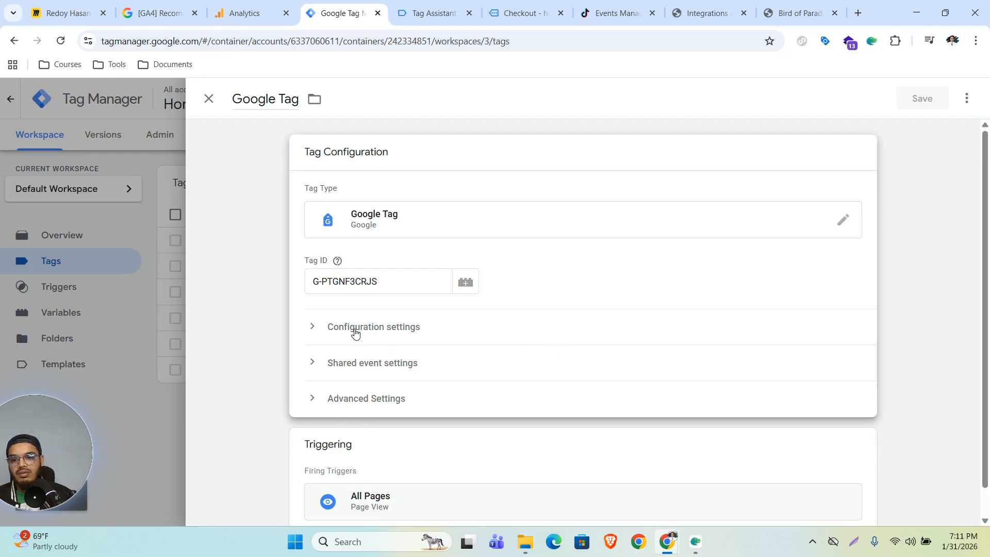
click(385, 333)
scroll(491, 410, down, 2)
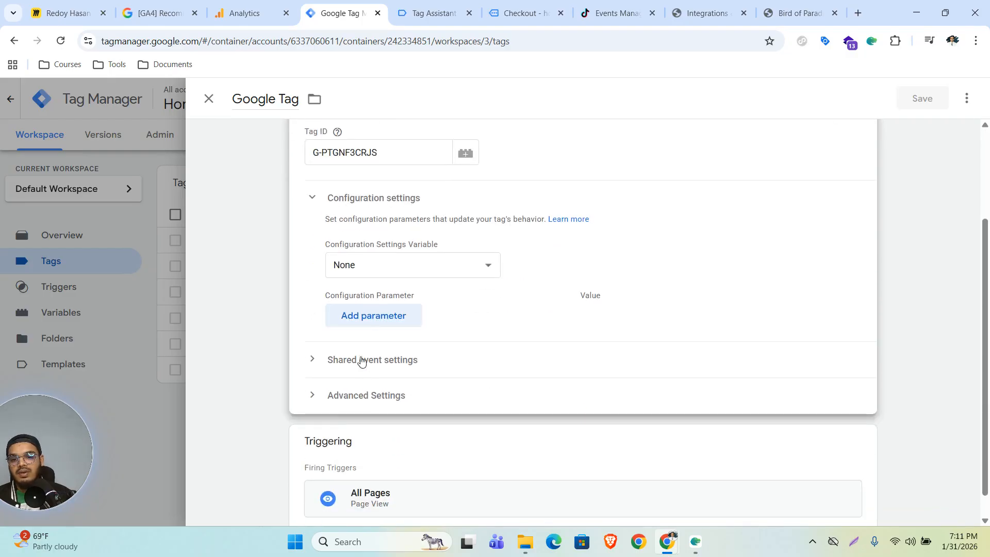
click(371, 315)
click(424, 329)
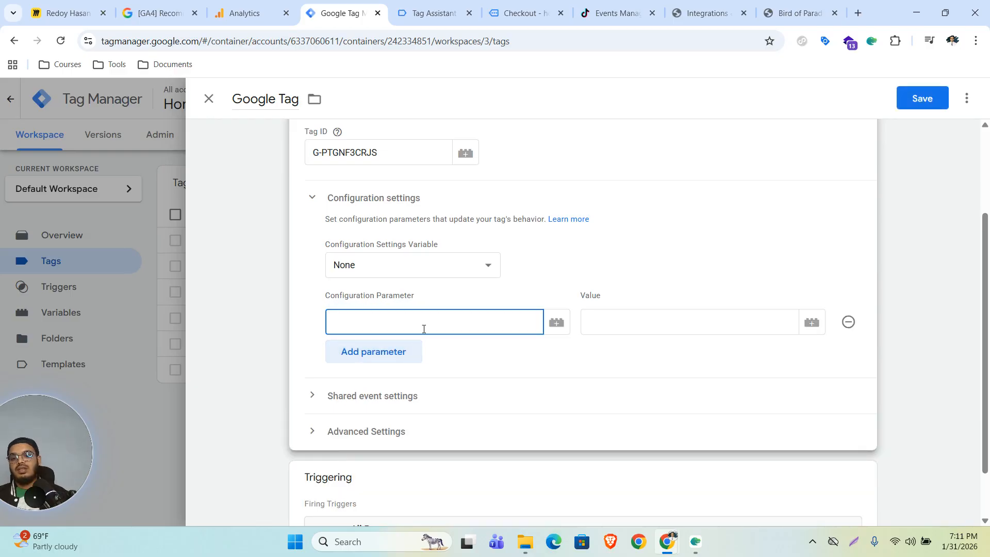
text(send_page)
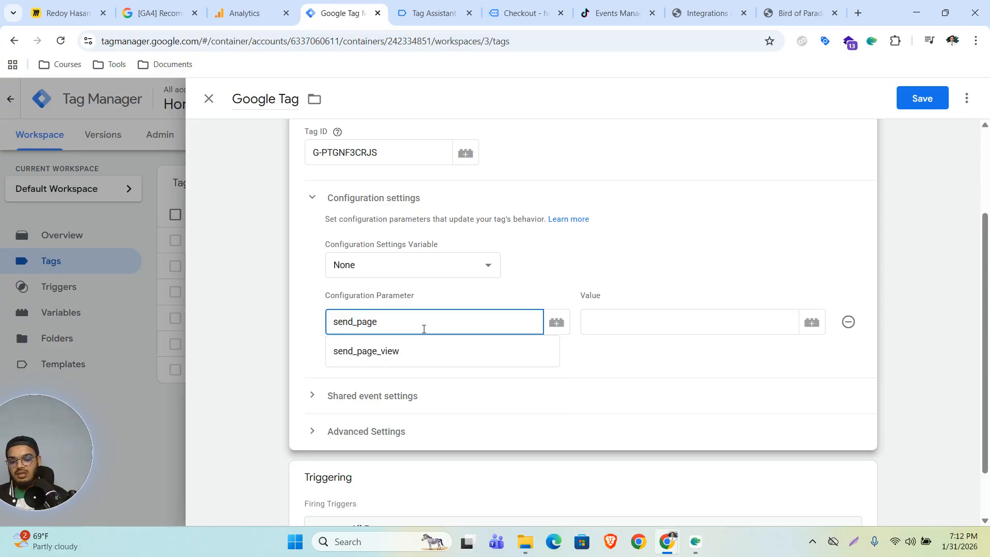
text(_view)
click(640, 325)
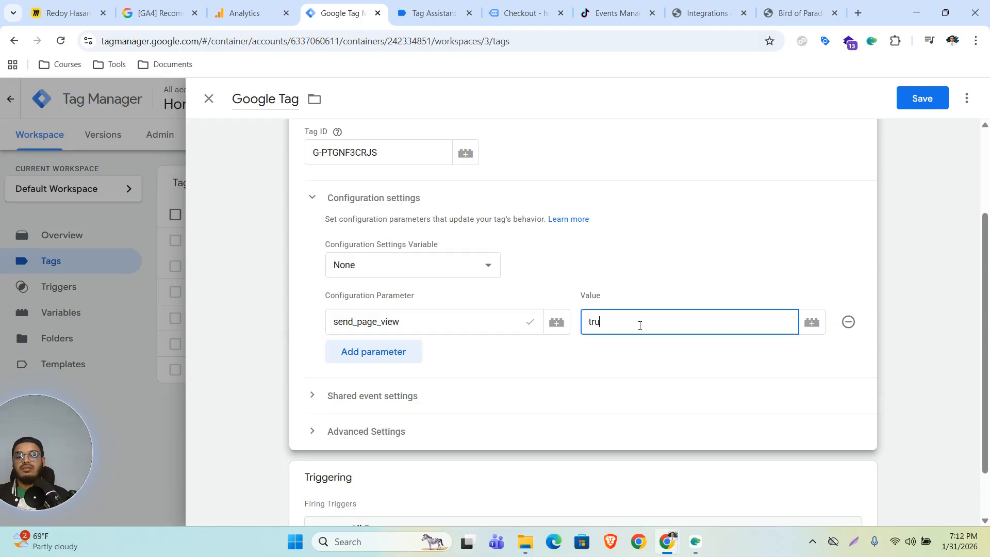
click(921, 98)
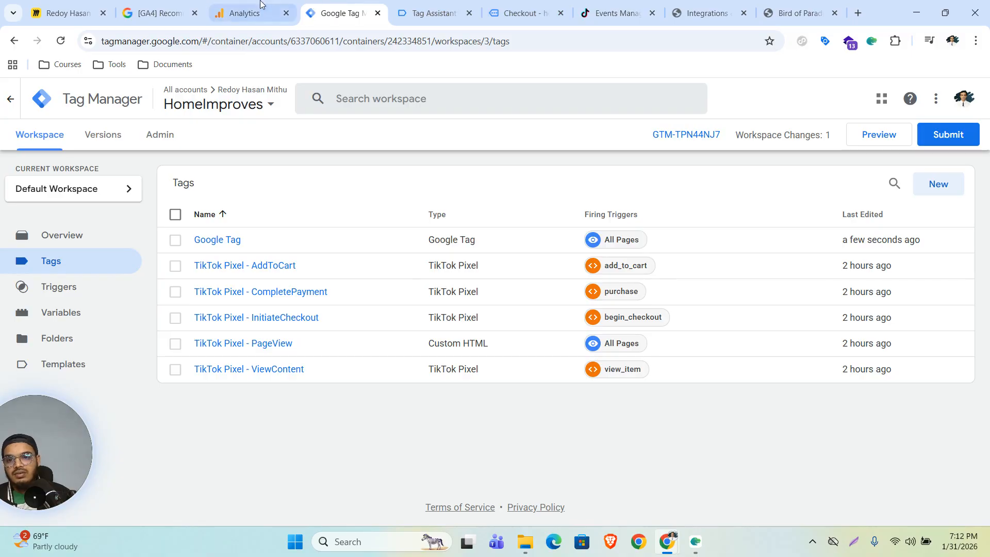
click(157, 13)
Step: Open the view_item event reference from the help article in a new tab
scroll(303, 416, down, 1)
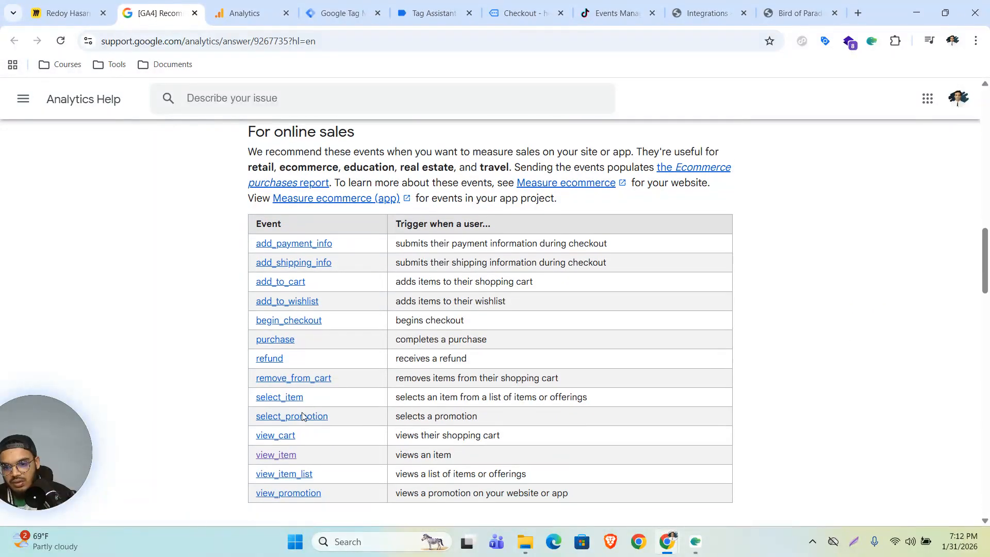
right_click(284, 455)
click(350, 289)
click(227, 13)
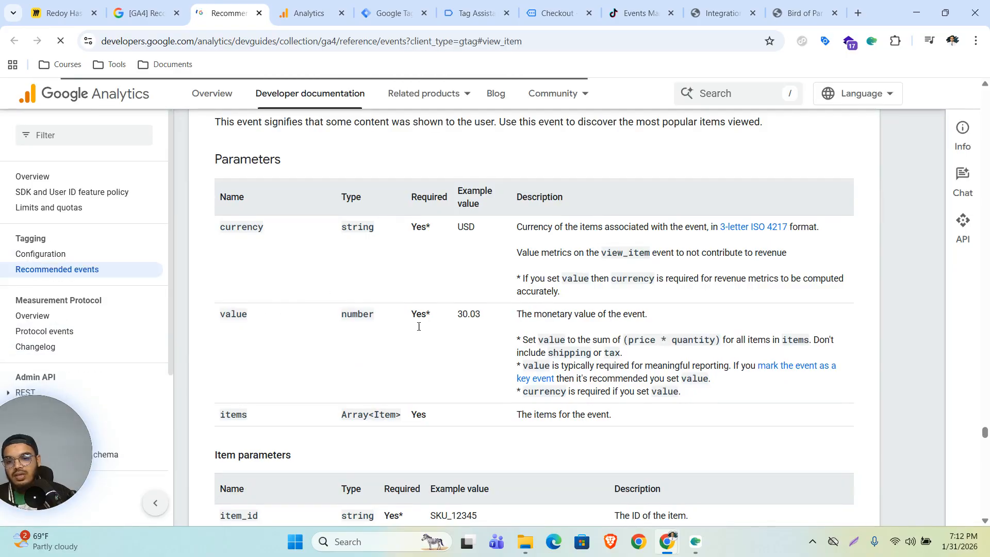
Step: Review the view_item parameters table, then return to the Tag Manager Tags list
drag(400, 388, 223, 150)
scroll(223, 150, up, 5)
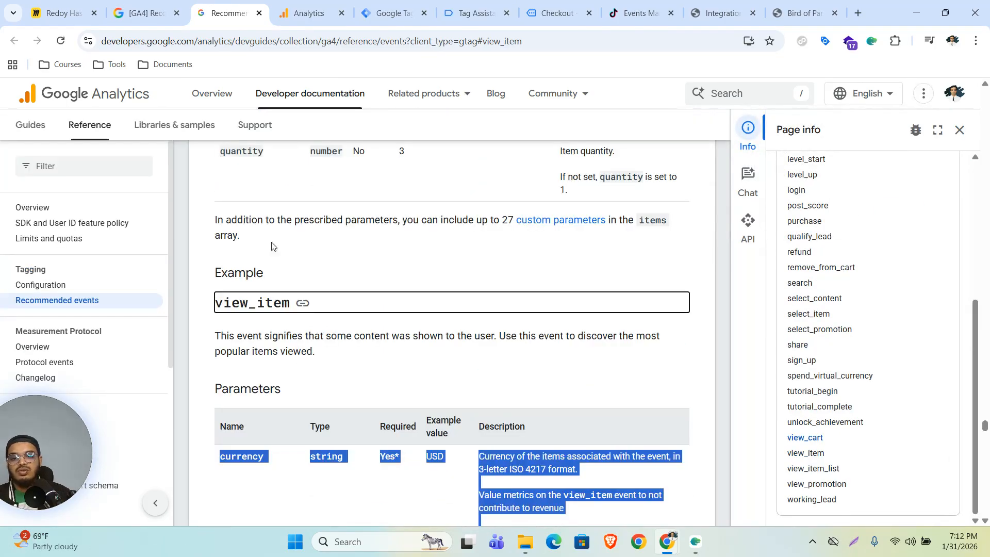
click(369, 400)
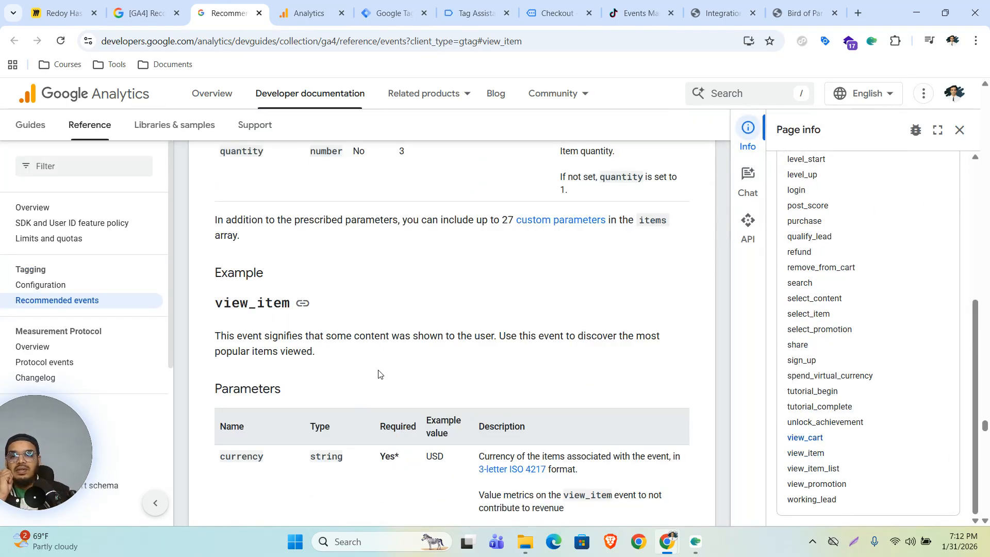
click(363, 6)
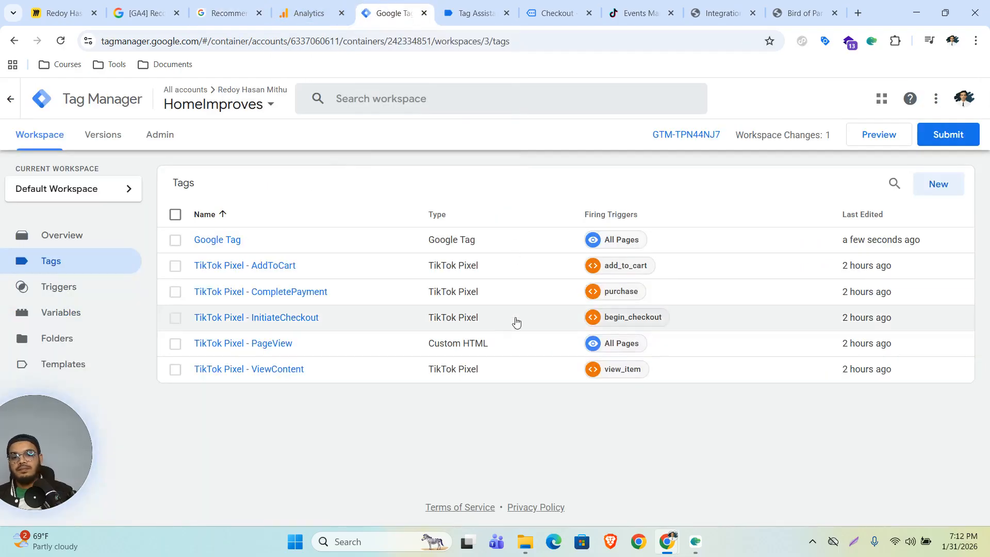
click(64, 313)
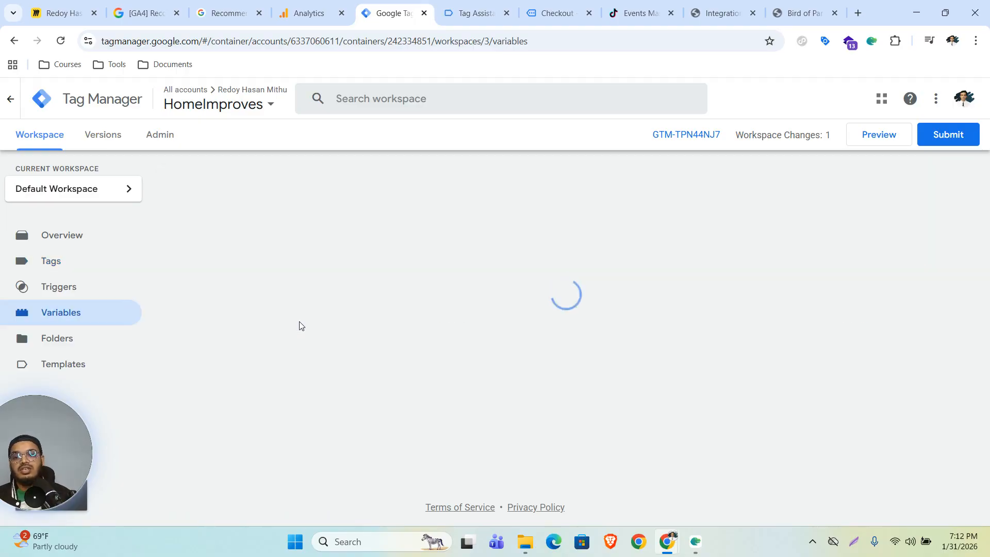
scroll(427, 380, down, 5)
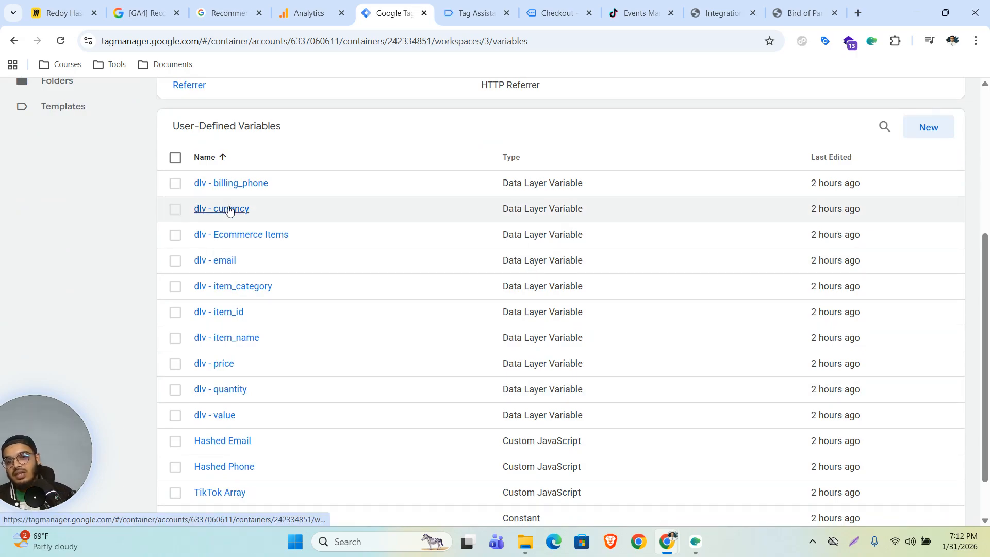
scroll(268, 327, up, 1)
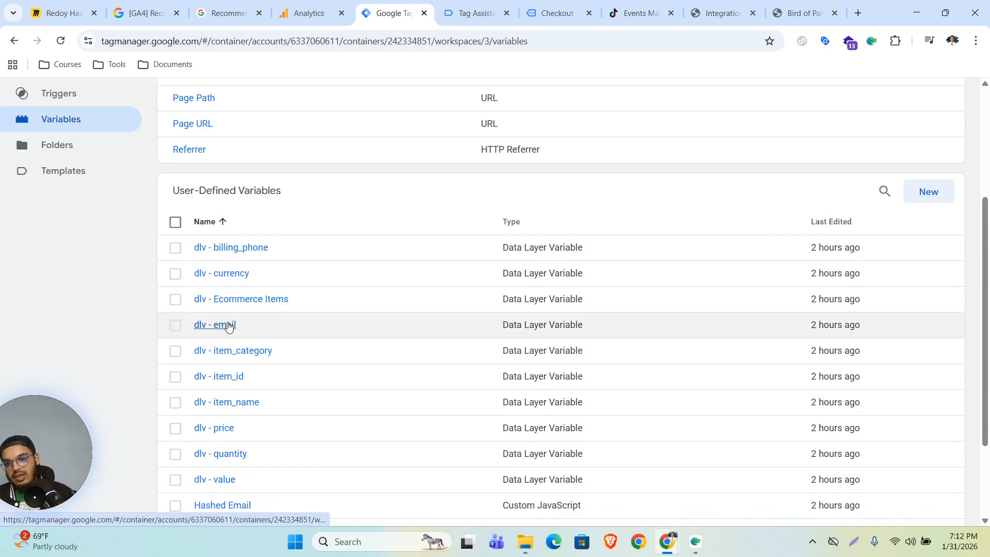
scroll(279, 443, down, 1)
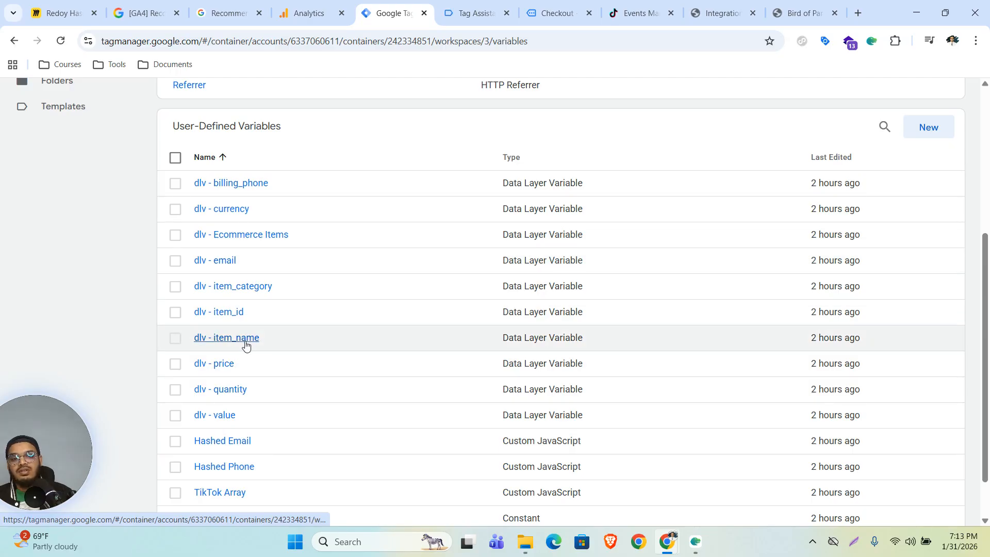
scroll(84, 340, up, 3)
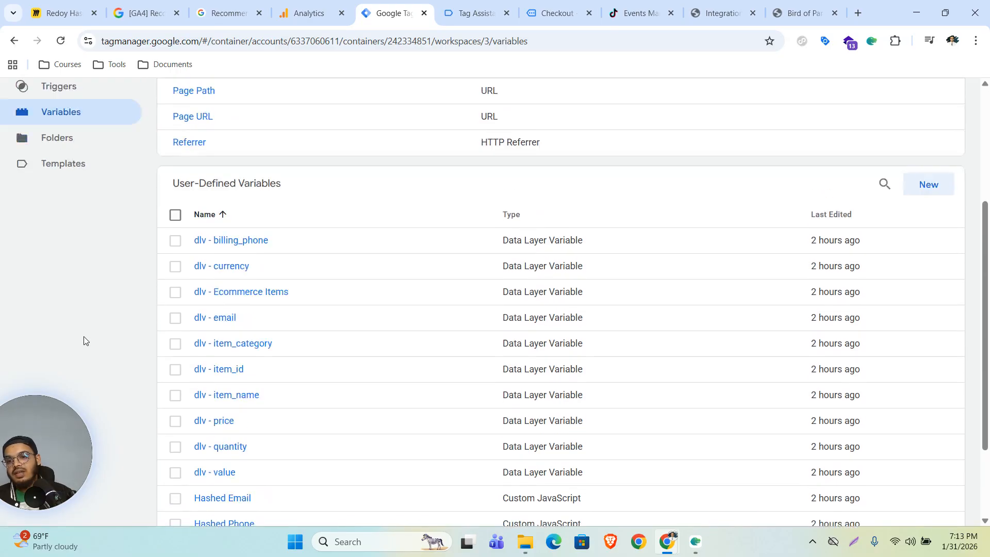
click(56, 225)
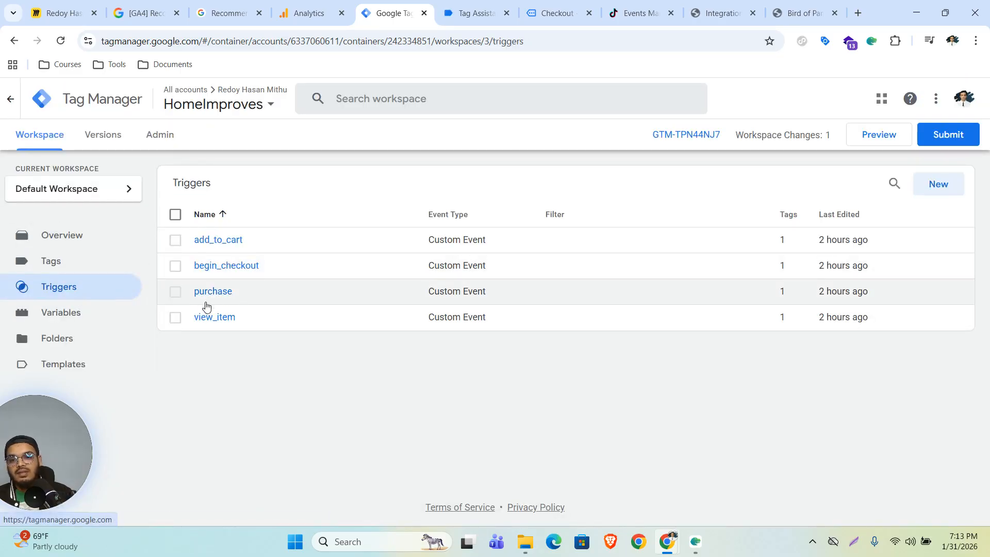
click(60, 267)
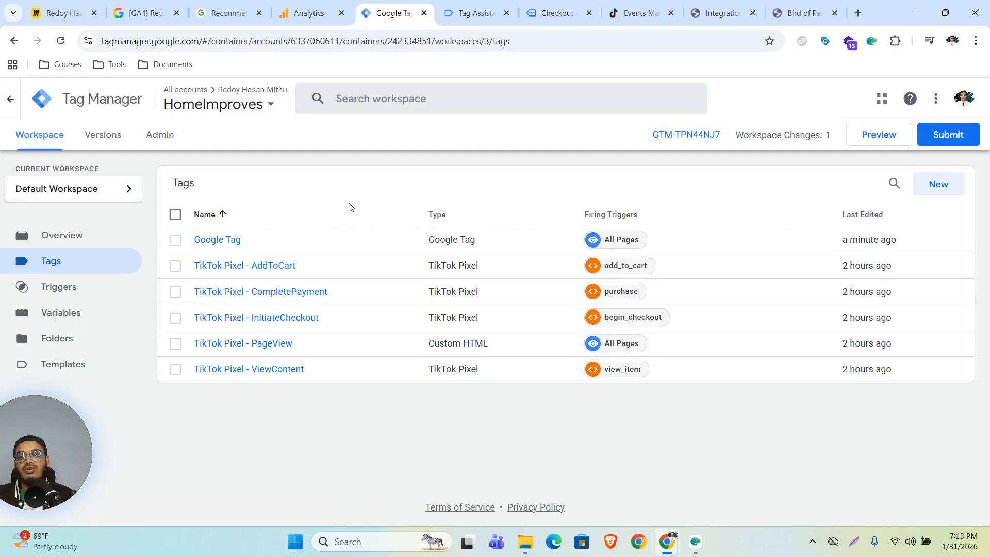
click(67, 312)
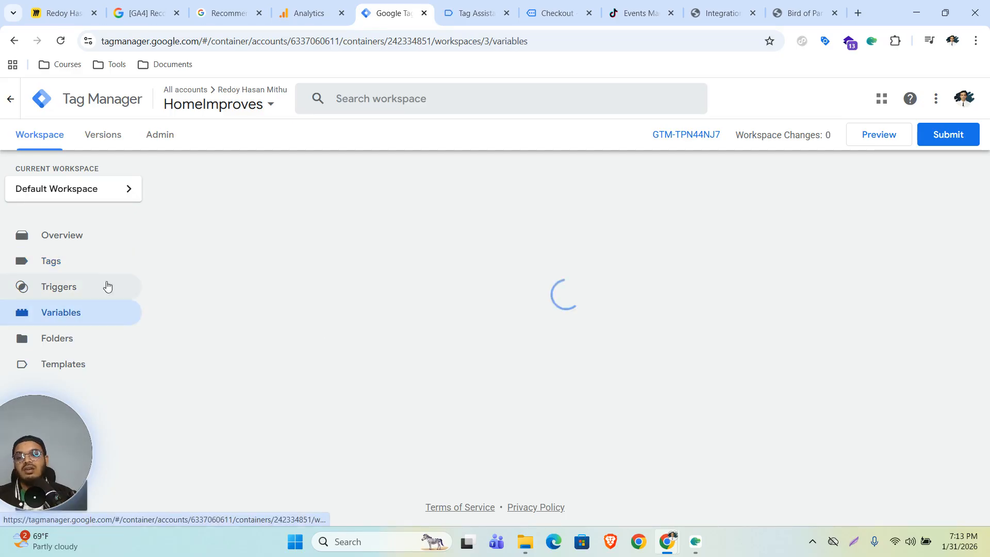
click(62, 262)
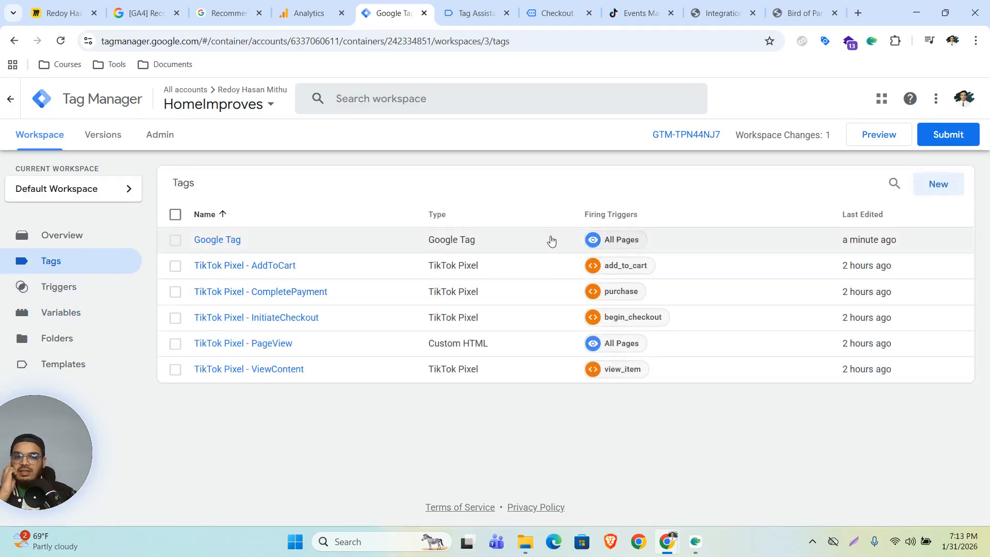
Step: Create a new tag with the tag type Google Analytics: GA4 Event
click(940, 185)
click(575, 227)
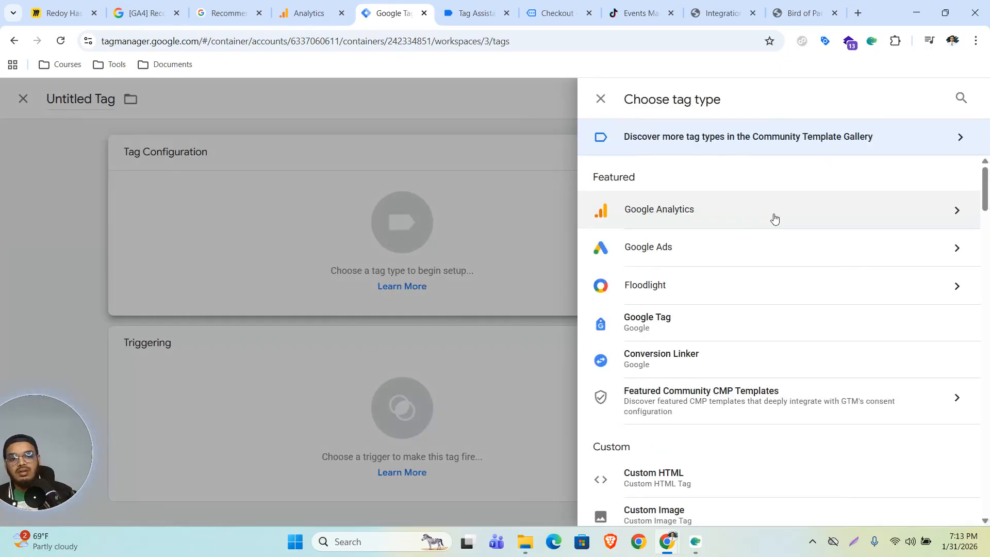
click(773, 216)
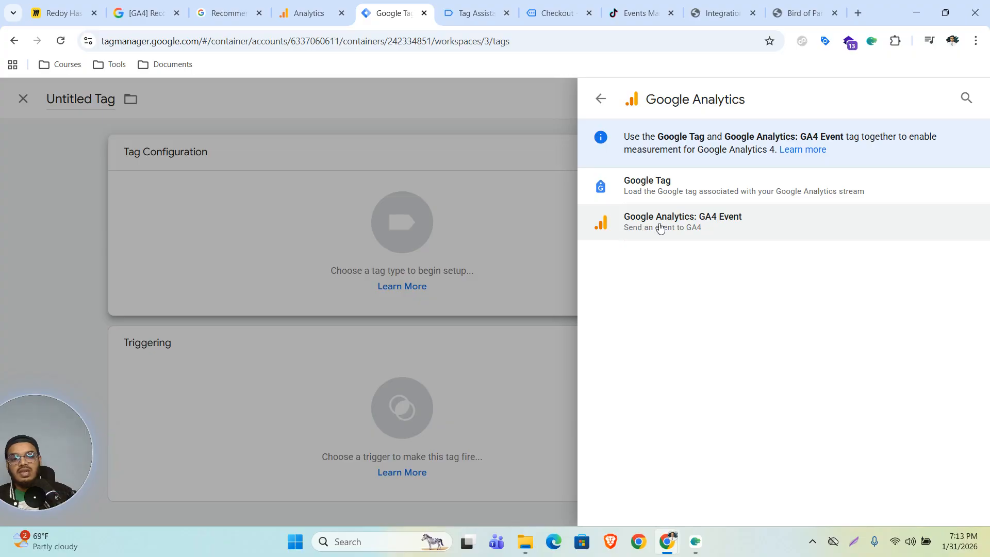
click(710, 230)
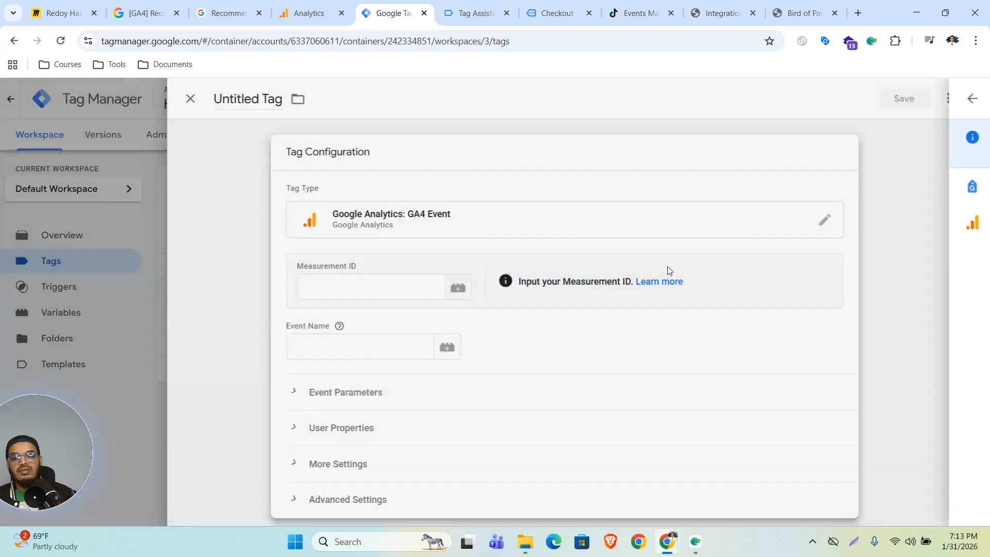
click(387, 289)
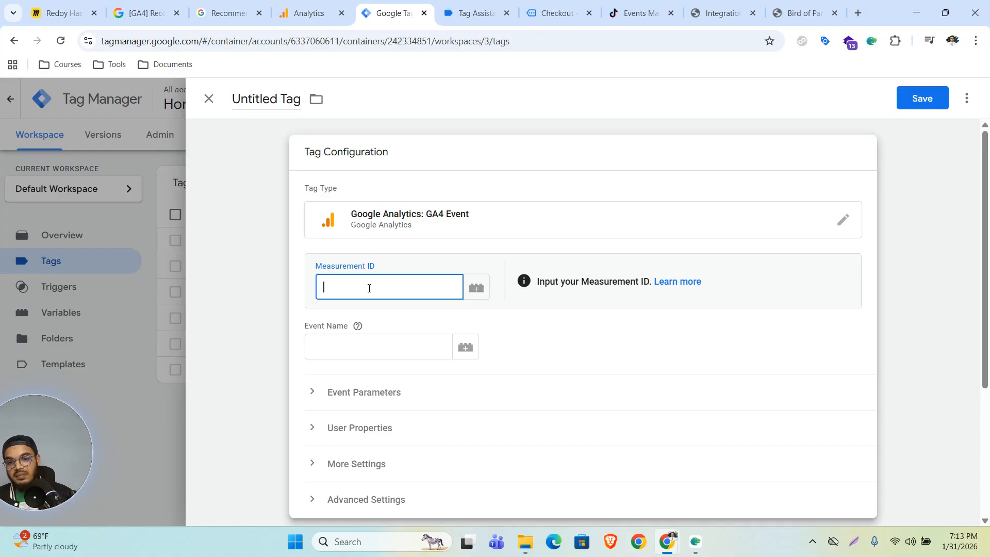
Step: Copy the homeimproves web stream's Measurement ID from Google Analytics into the tag
click(294, 18)
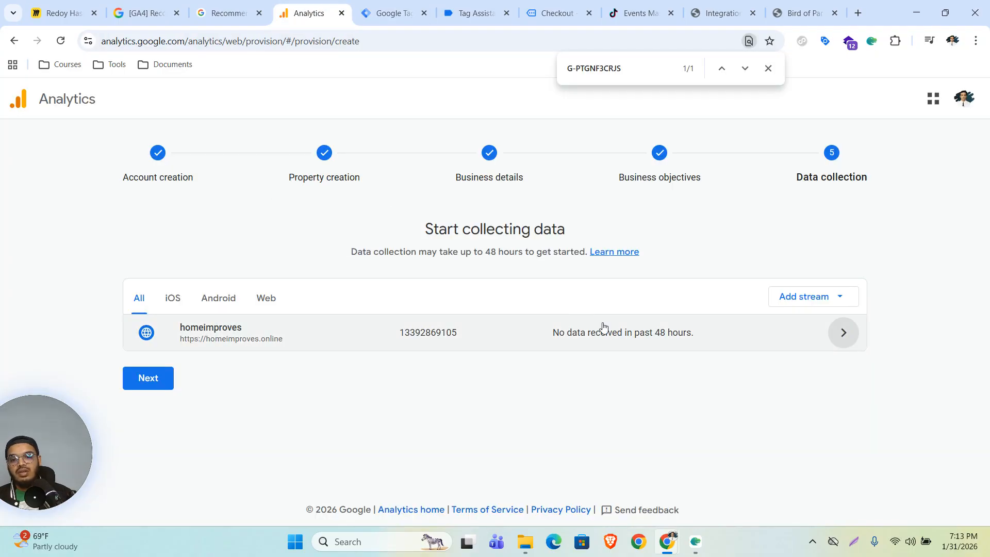
click(221, 333)
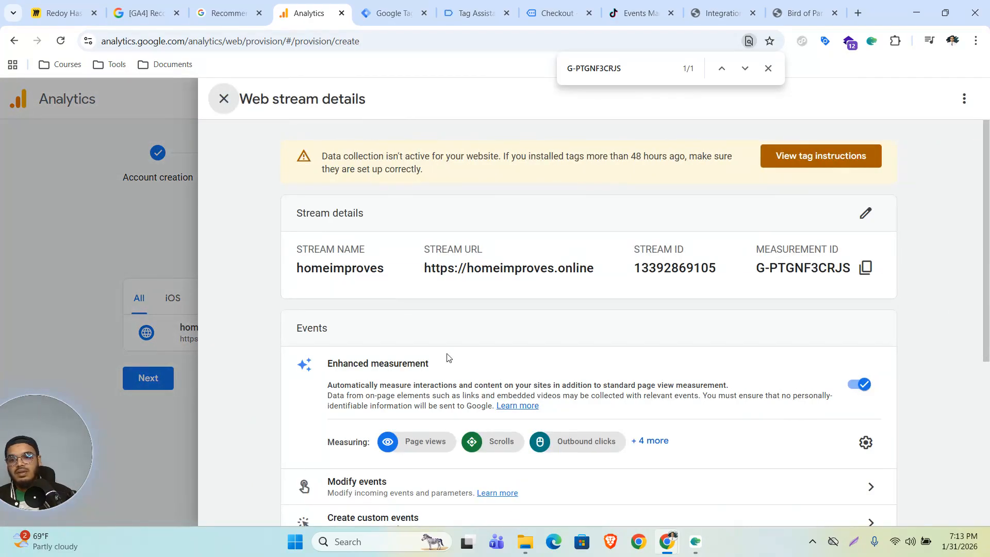
click(866, 268)
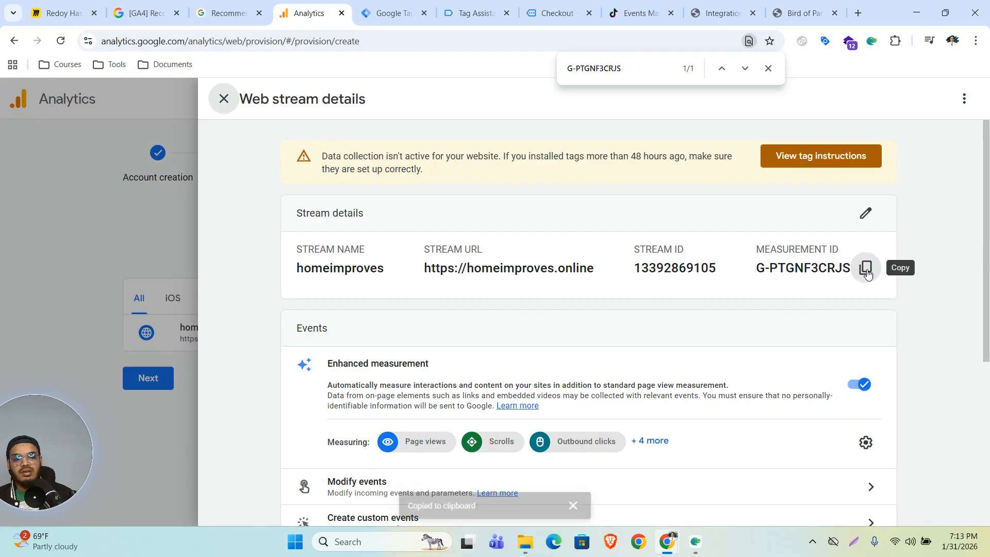
click(386, 13)
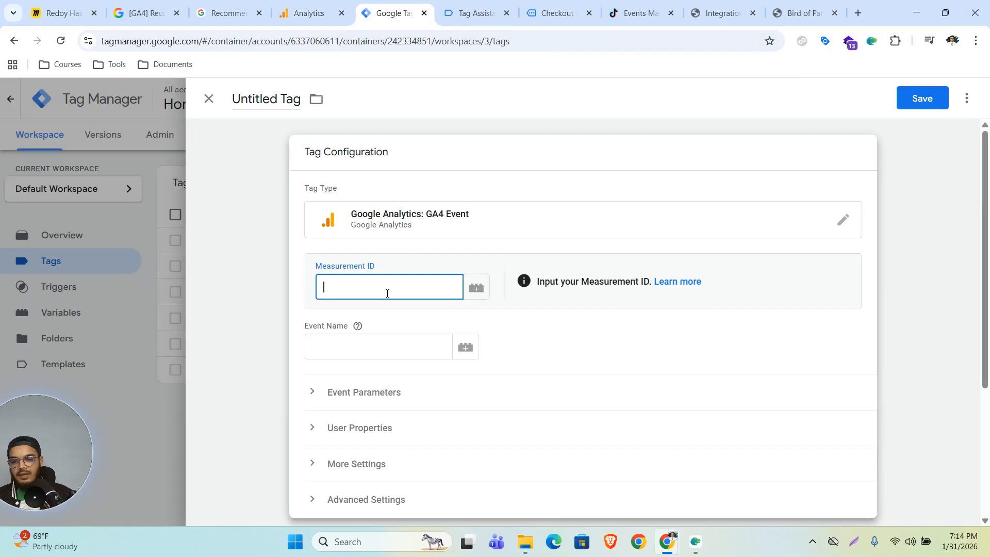
key(ctrl+v)
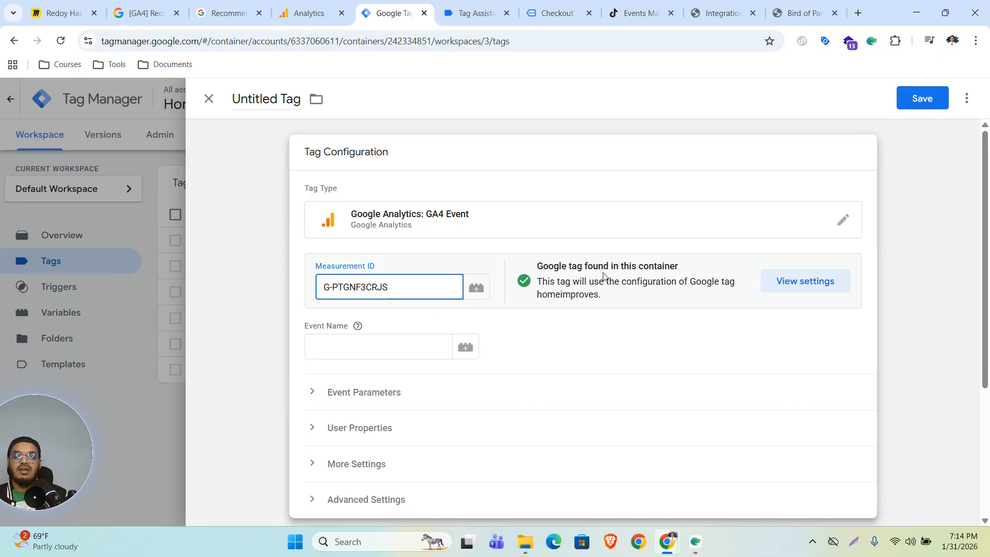
Step: Set the event name to view_item and add value, currency and items event parameters
click(371, 348)
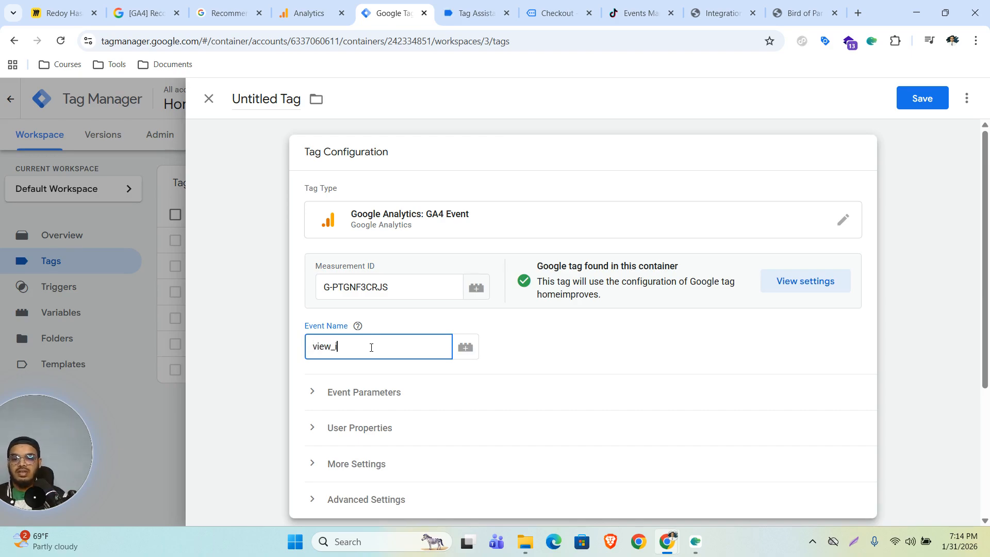
click(363, 397)
scroll(456, 421, down, 2)
click(415, 355)
click(410, 370)
text(value)
click(386, 391)
click(391, 404)
text(c)
click(351, 508)
click(390, 426)
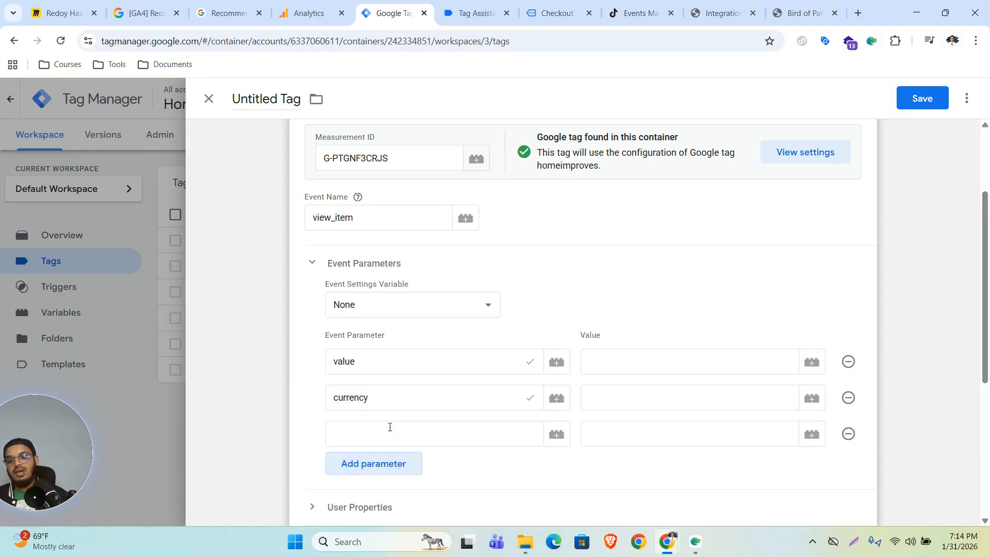
click(389, 426)
text(items)
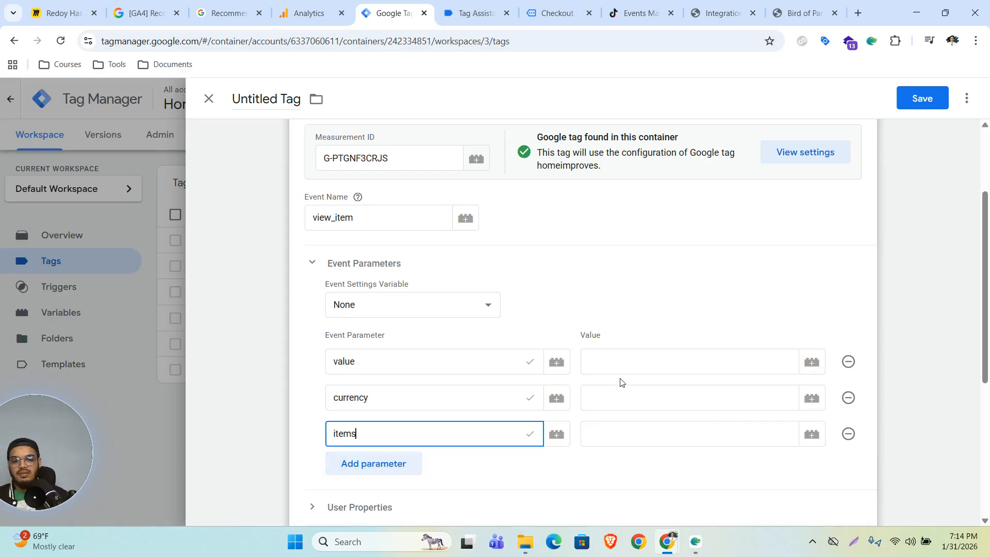
Step: Map value, currency and items to dlv - price, dlv - currency and dlv - Ecommerce Items
click(632, 365)
text({{dlv)
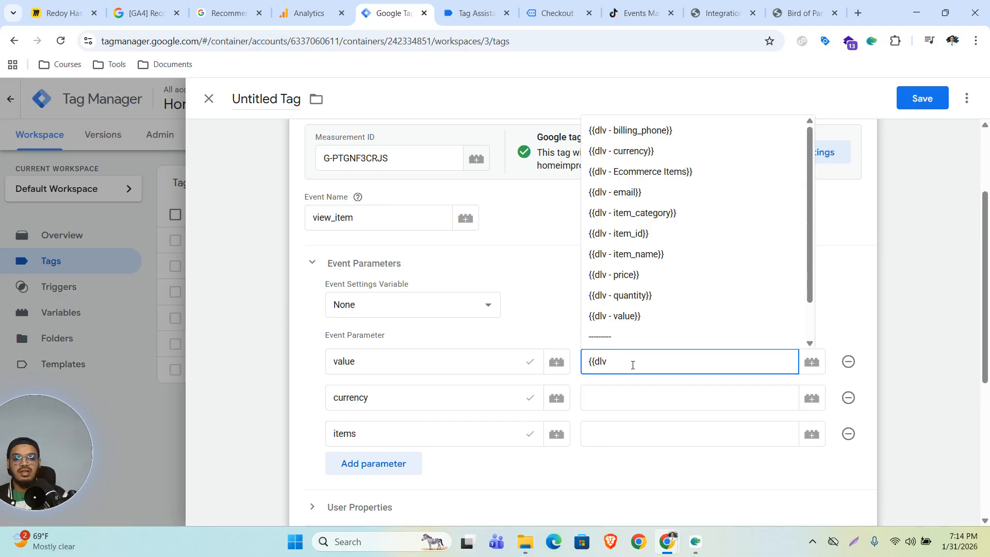
click(637, 275)
click(646, 398)
text({{)
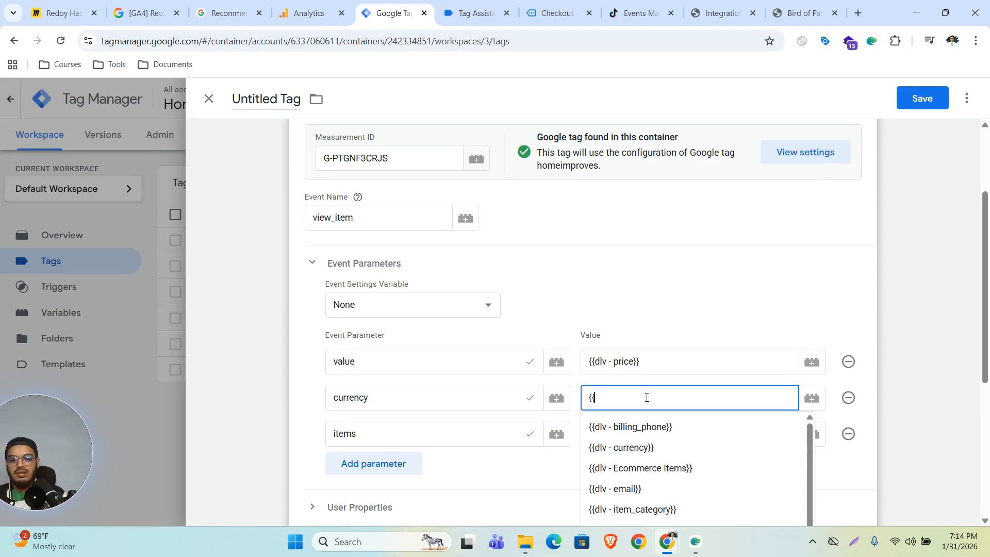
click(659, 447)
click(663, 441)
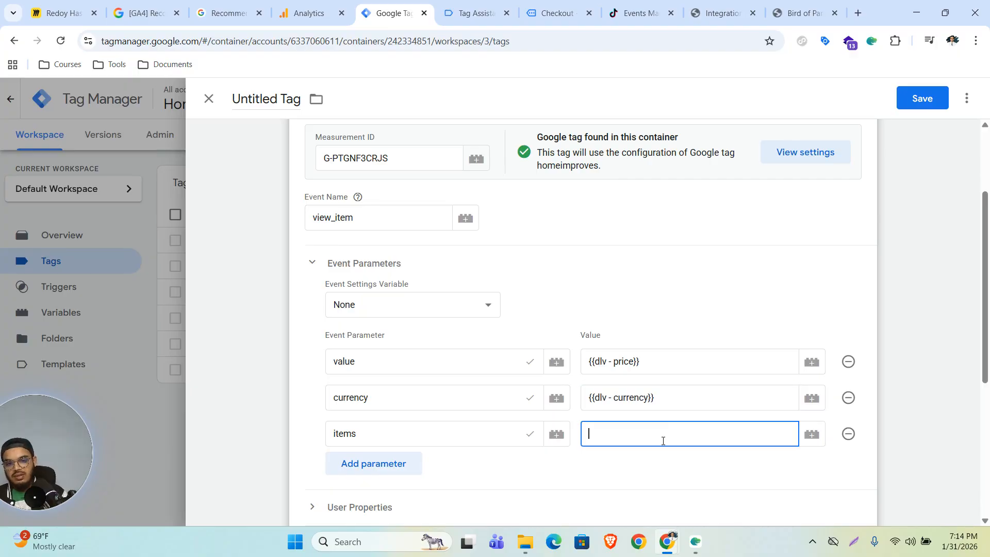
text({{items)
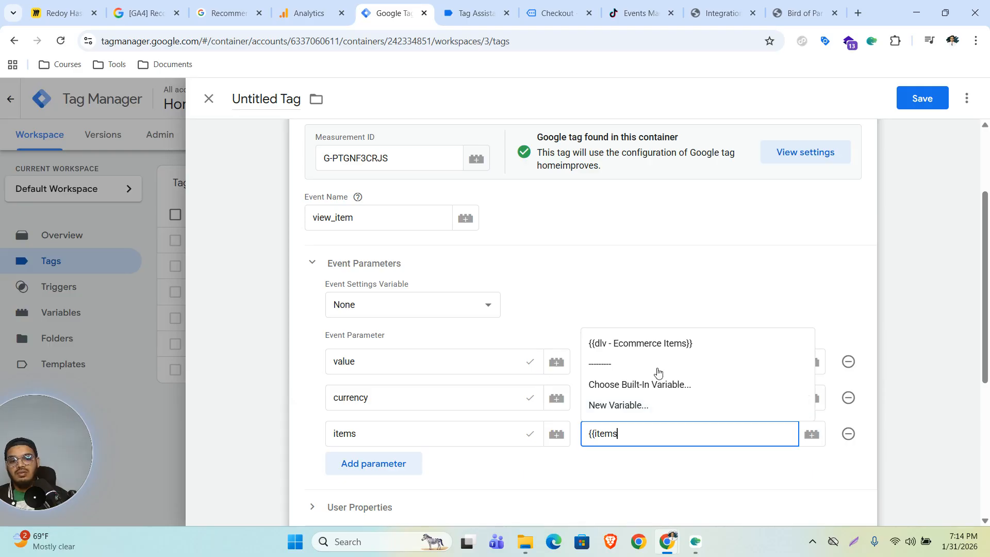
click(654, 343)
Step: Set the tag firing option to Once per page under Advanced Settings, then show the trigger list
scroll(608, 381, down, 3)
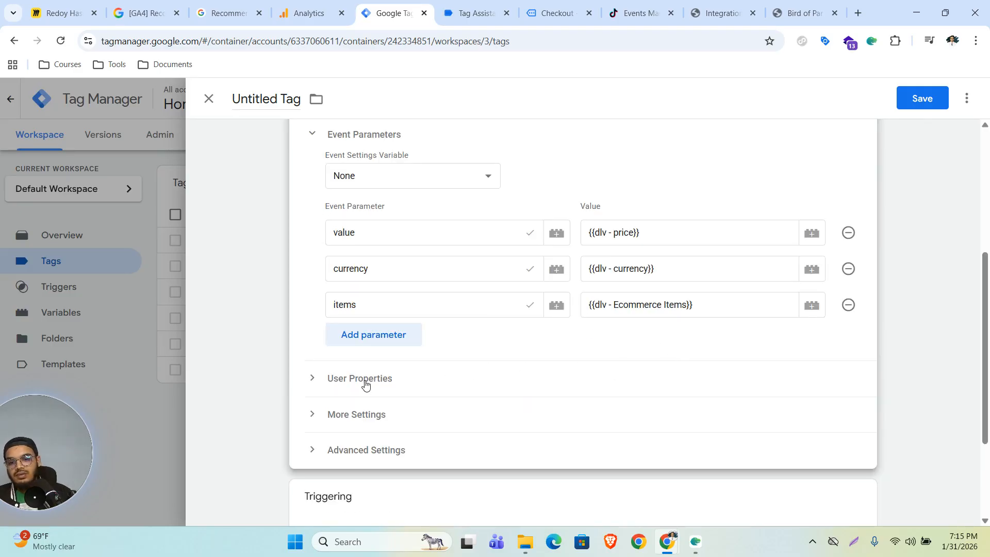
scroll(468, 270, down, 3)
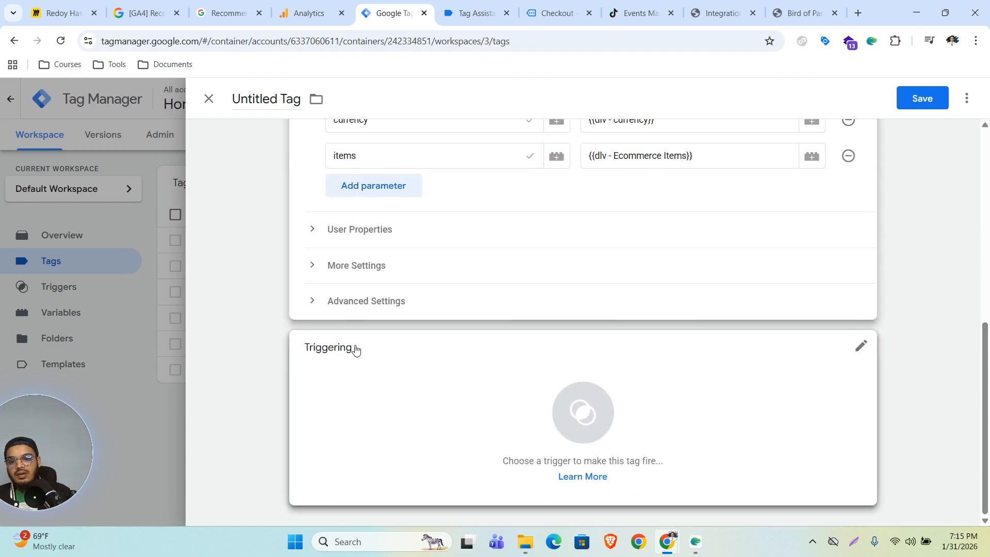
click(360, 302)
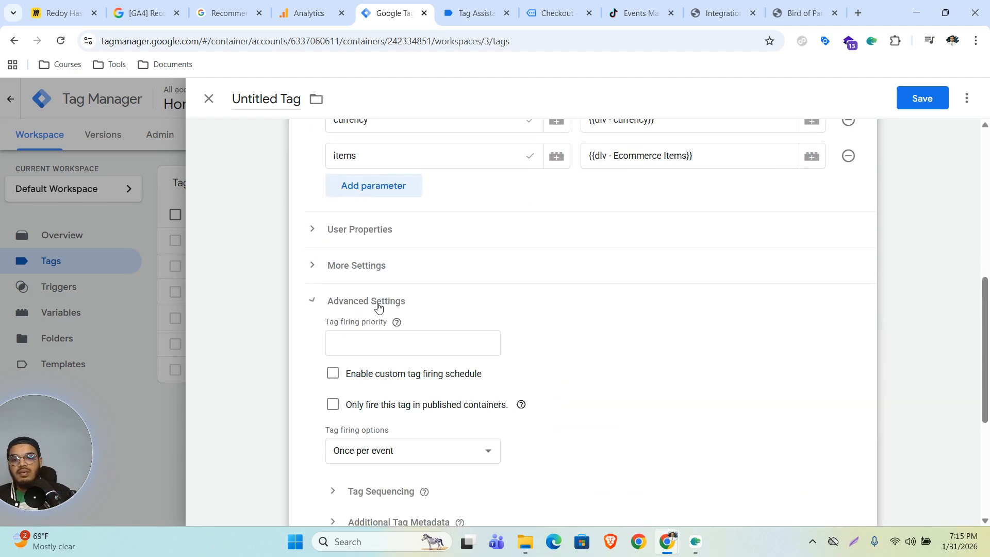
scroll(592, 334, down, 5)
click(418, 198)
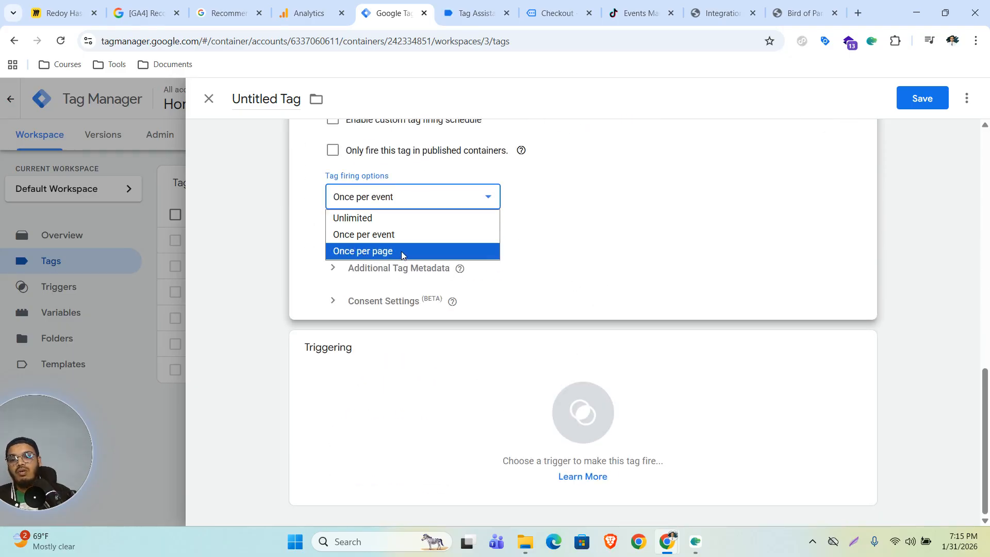
click(392, 252)
click(575, 424)
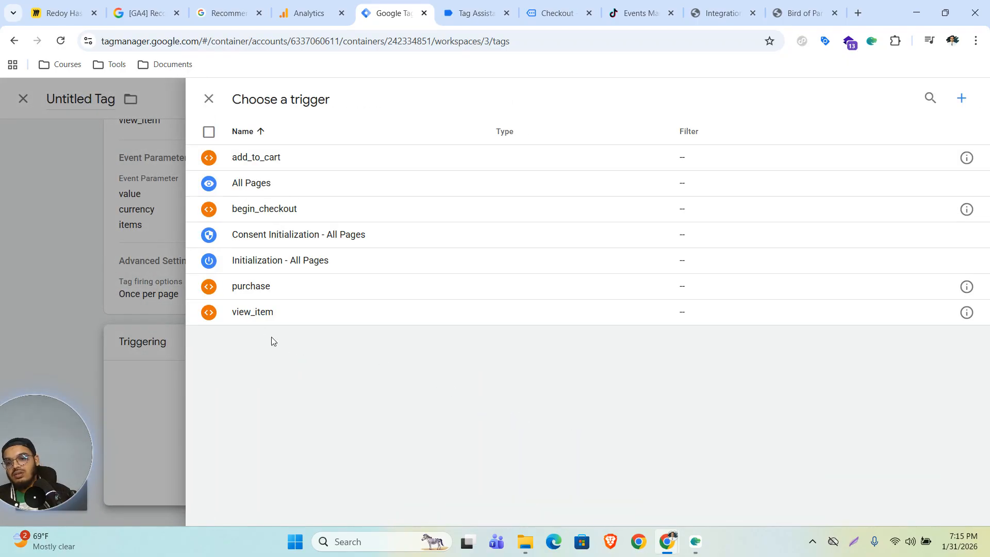
Step: Attach the view_item trigger and save the tag under the name 'GA4 - View Item'
click(255, 313)
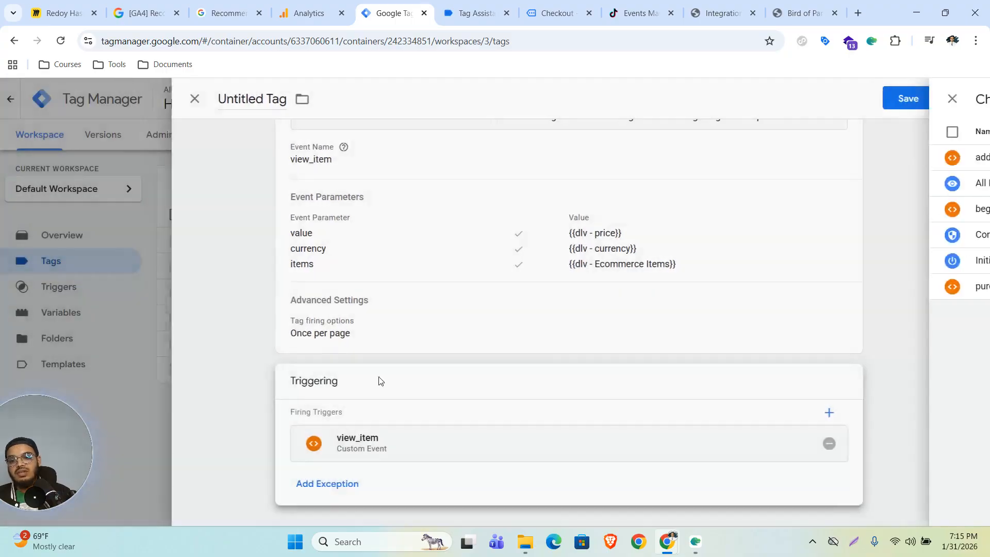
click(922, 98)
click(514, 261)
drag(515, 261, 371, 259)
text(G)
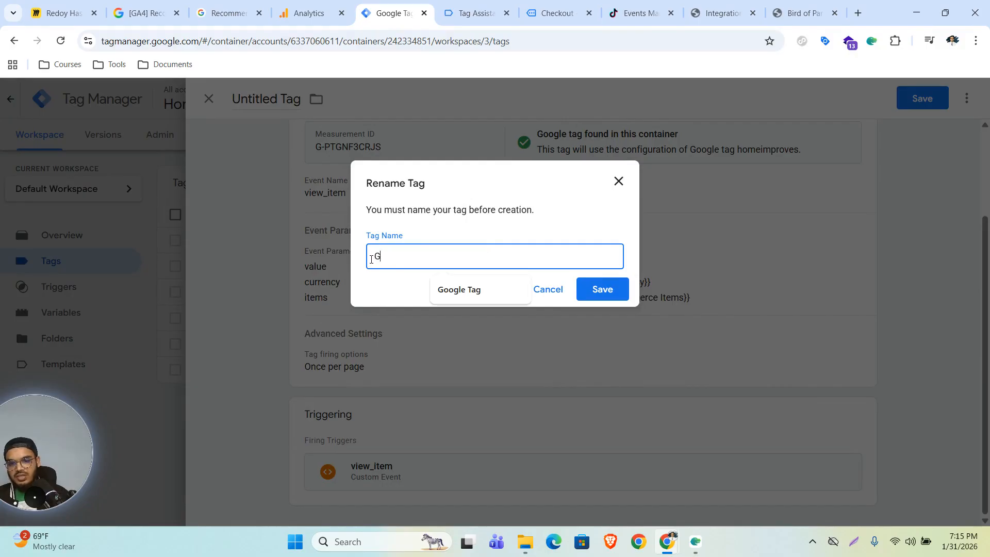
text(A4 -)
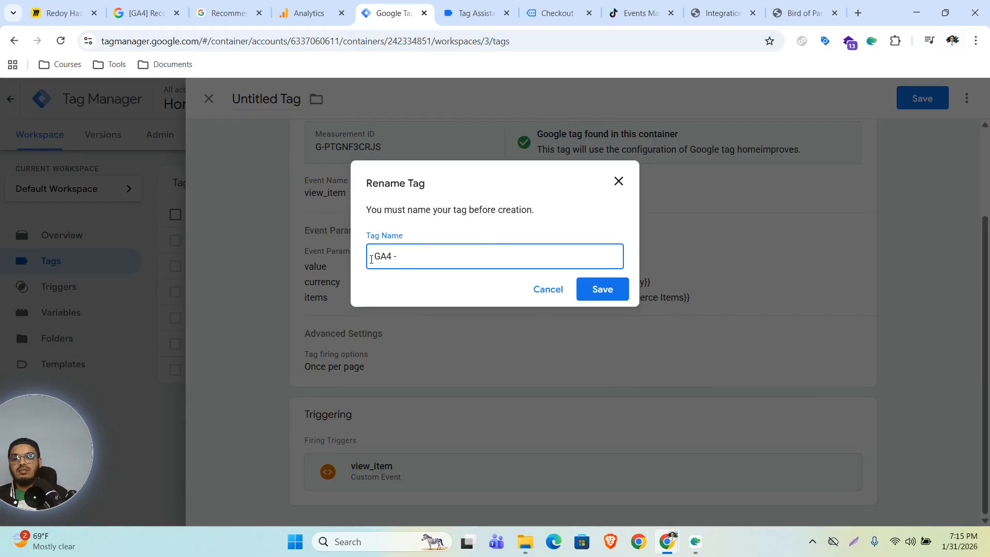
text( View Item)
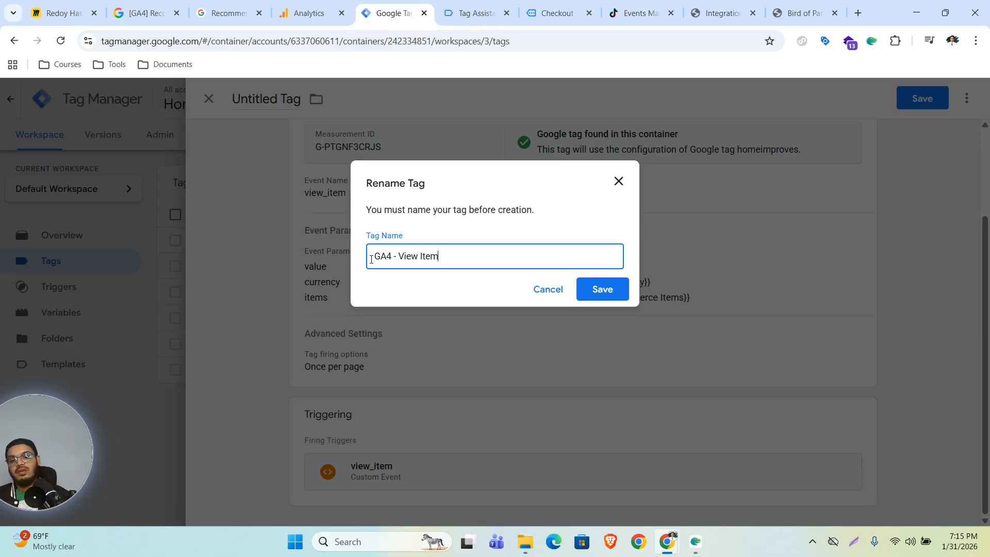
click(603, 292)
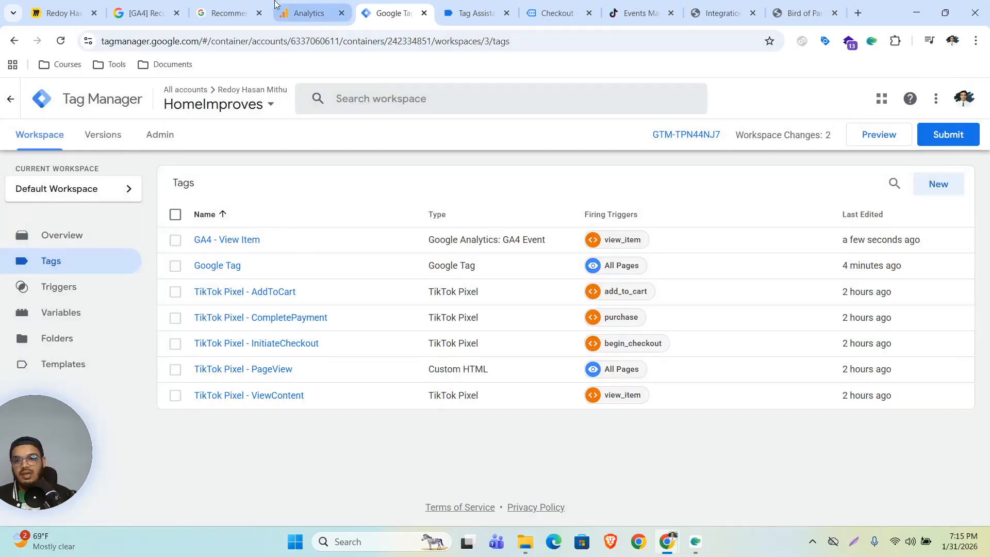
Step: Check the add_to_cart reference's currency, value and items parameters, then reopen the GA4 - View Item tag
click(148, 13)
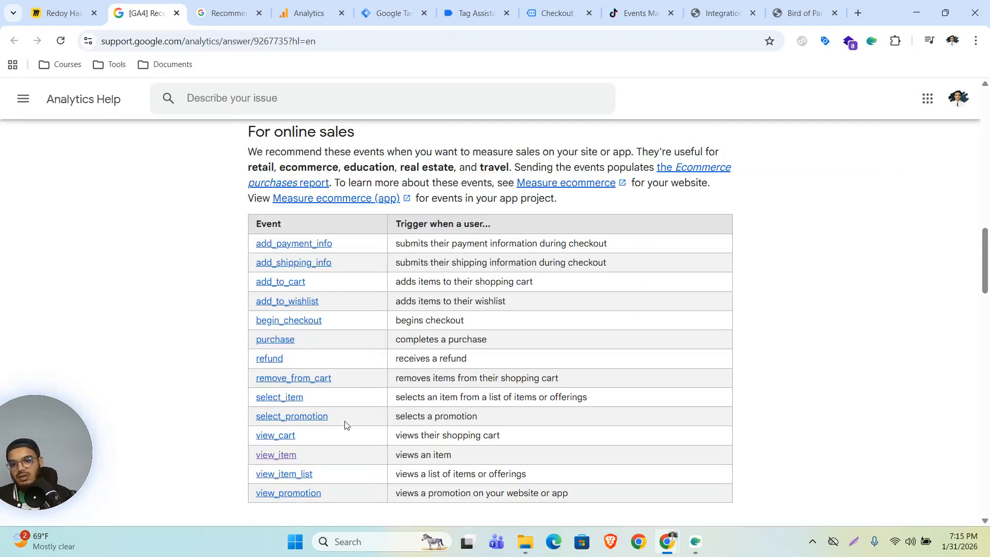
right_click(299, 285)
click(314, 291)
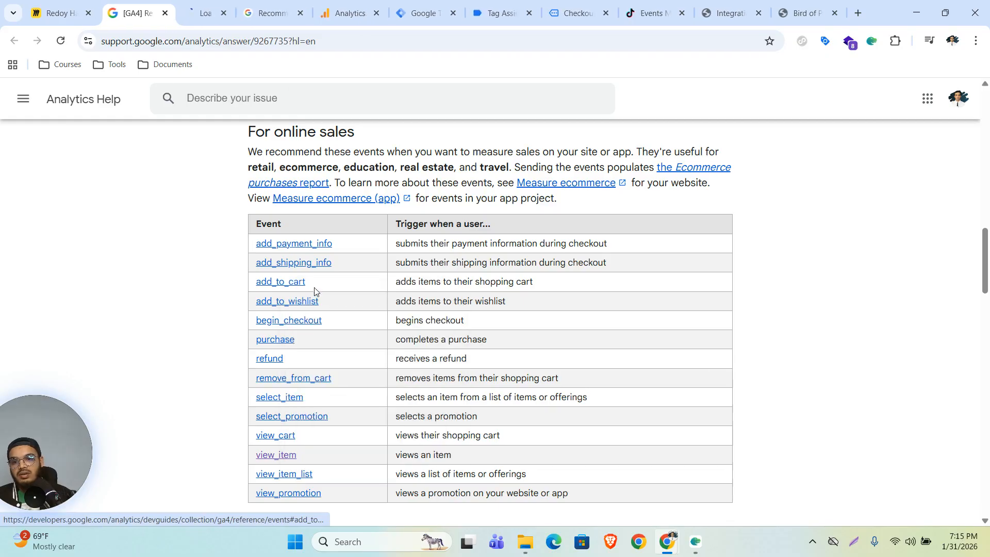
click(300, 13)
click(216, 10)
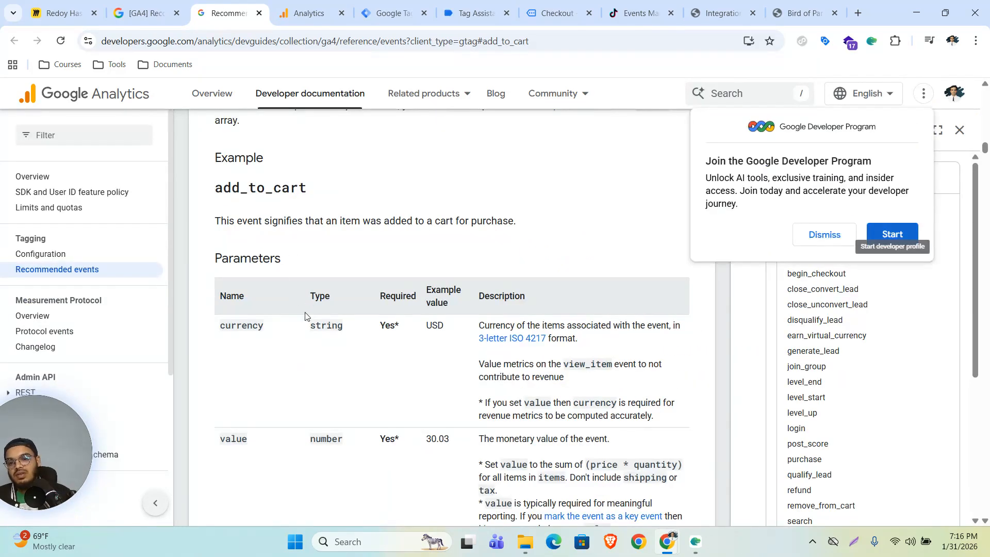
scroll(296, 313, down, 2)
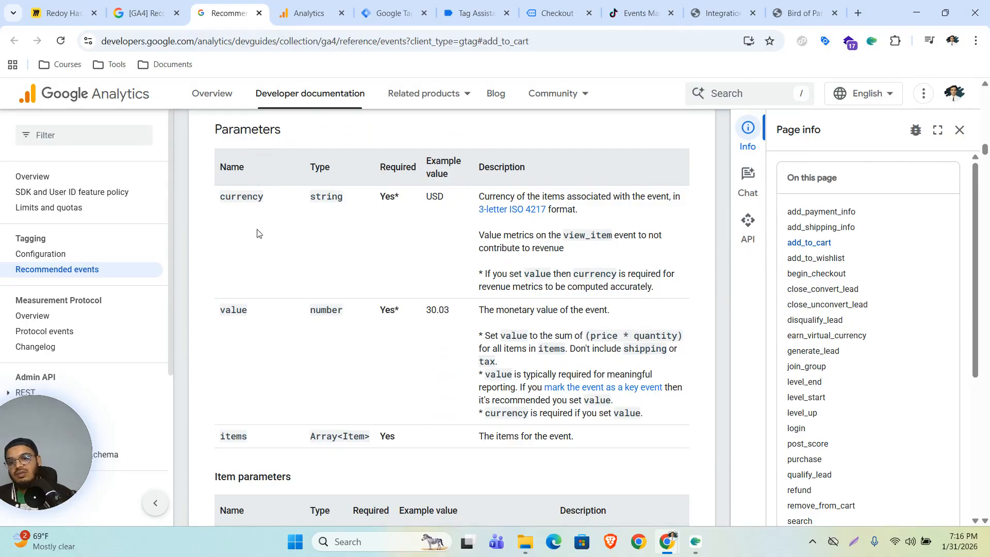
scroll(247, 277, up, 3)
scroll(279, 325, down, 2)
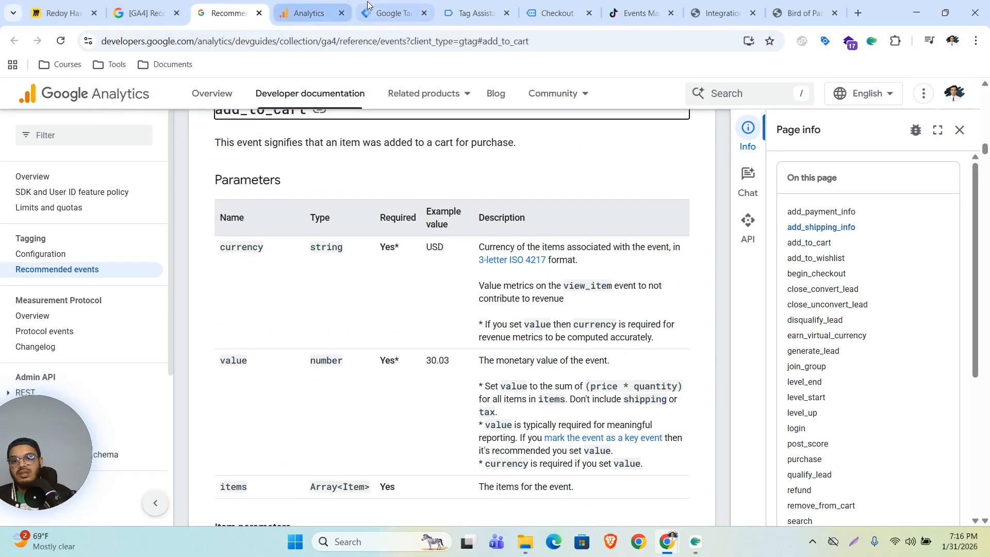
click(397, 14)
click(206, 241)
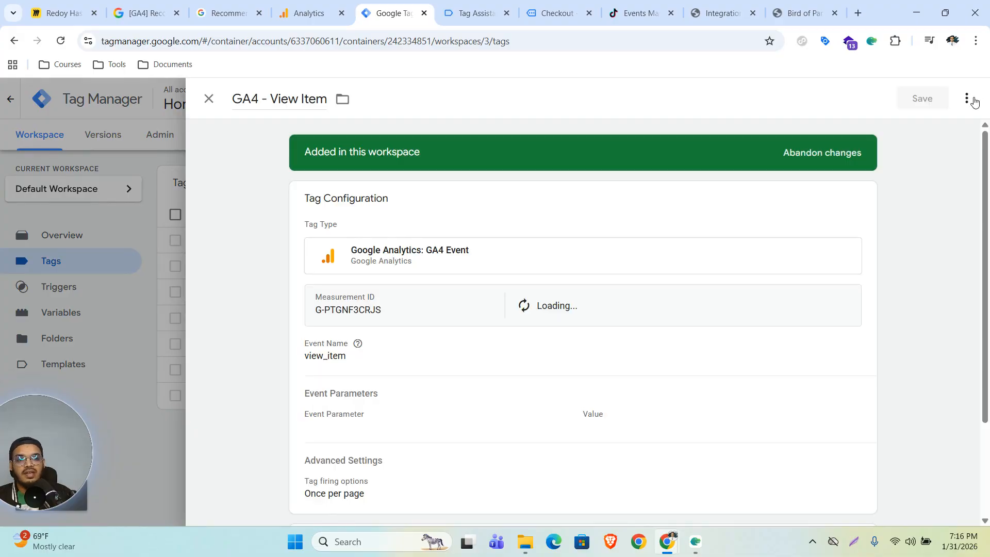
Step: Duplicate the View Item tag and rename the copy 'GA4 - Add To Cart'
click(973, 102)
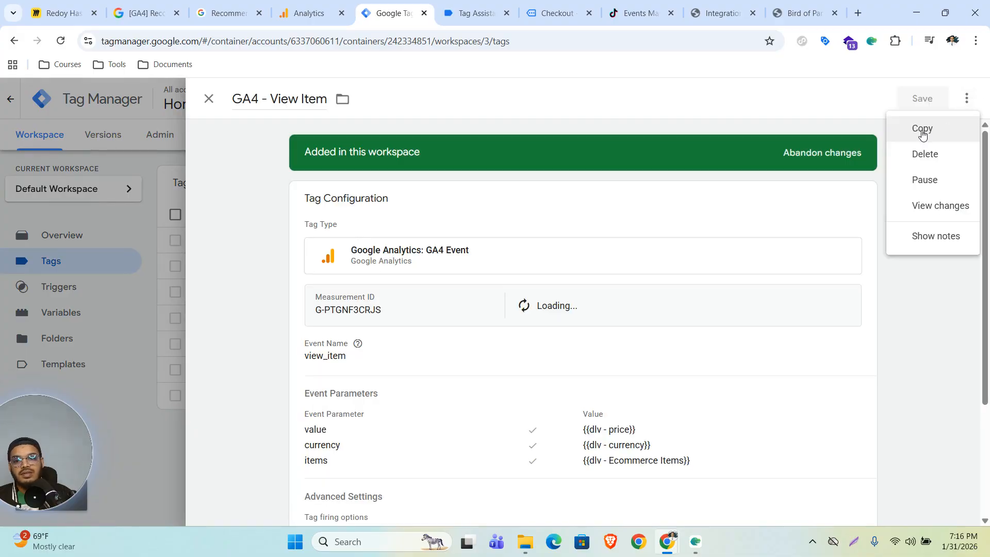
click(921, 128)
click(283, 93)
key(BackSpace)
key(BackSpace)
key(BackSpace)
key(BackSpace)
key(BackSpace)
key(BackSpace)
key(BackSpace)
key(BackSpace)
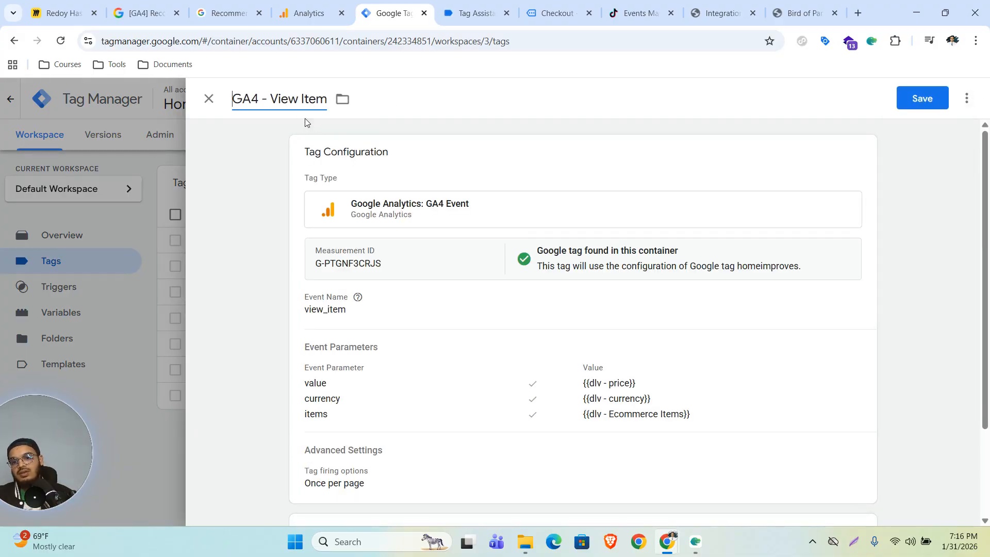
drag(280, 99, 444, 168)
text(Add)
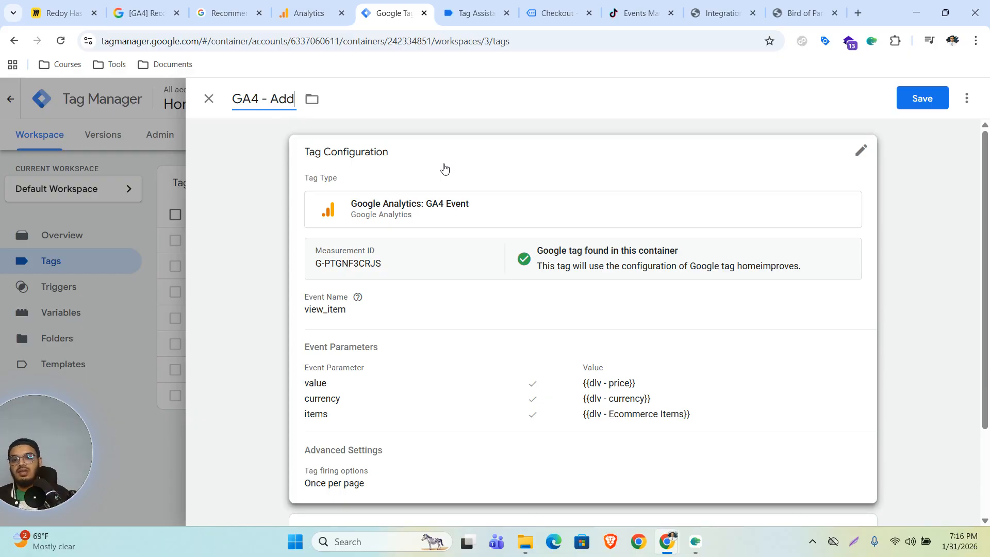
text( To Cart)
Step: Change the event name to add_to_cart and the firing option to Once per event
click(439, 331)
click(373, 338)
double_click(386, 333)
text(add_to_cart)
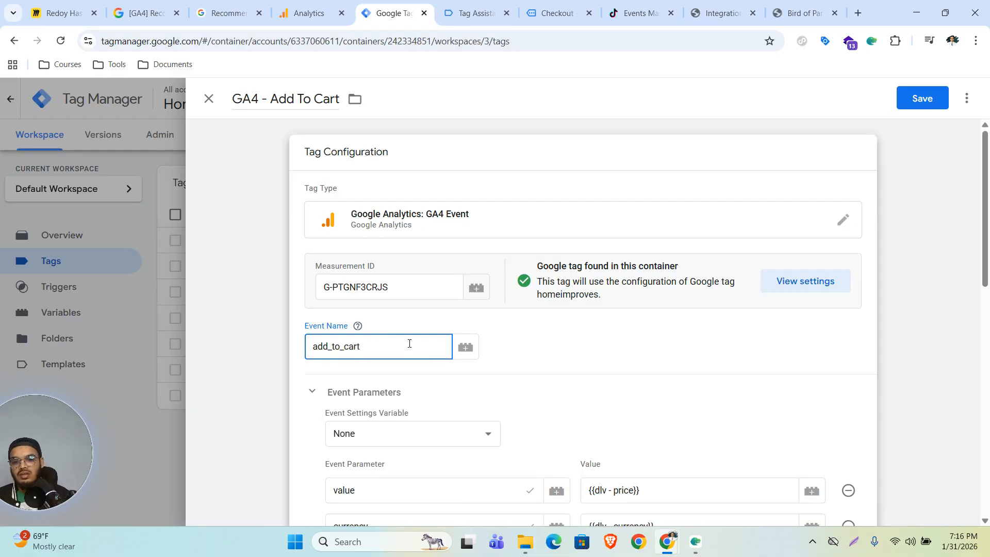
click(571, 346)
scroll(570, 391, down, 4)
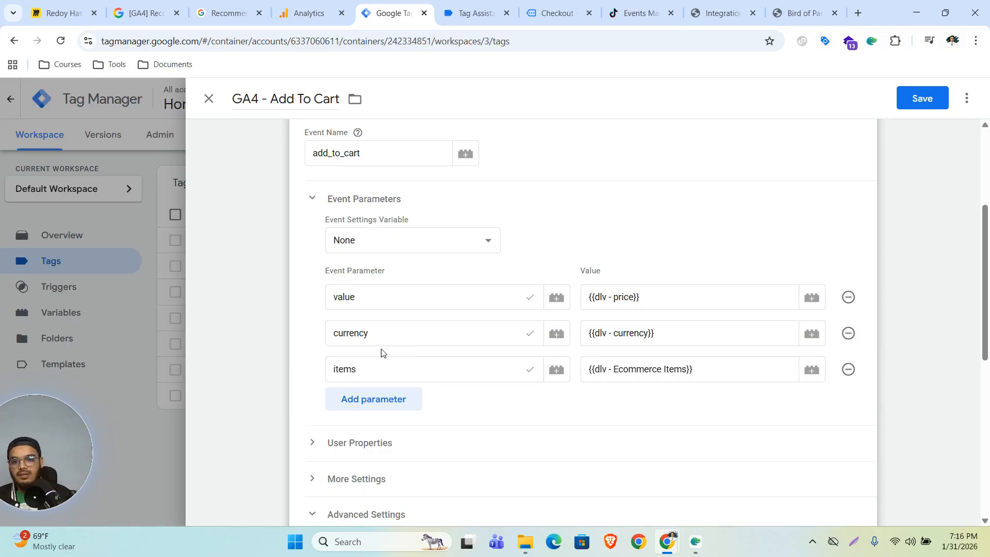
scroll(552, 374, down, 6)
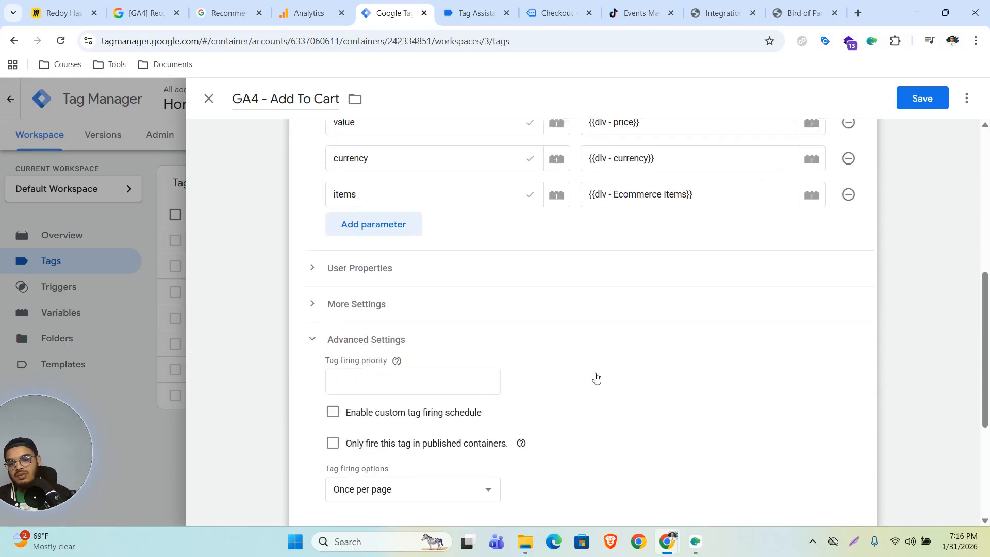
click(415, 351)
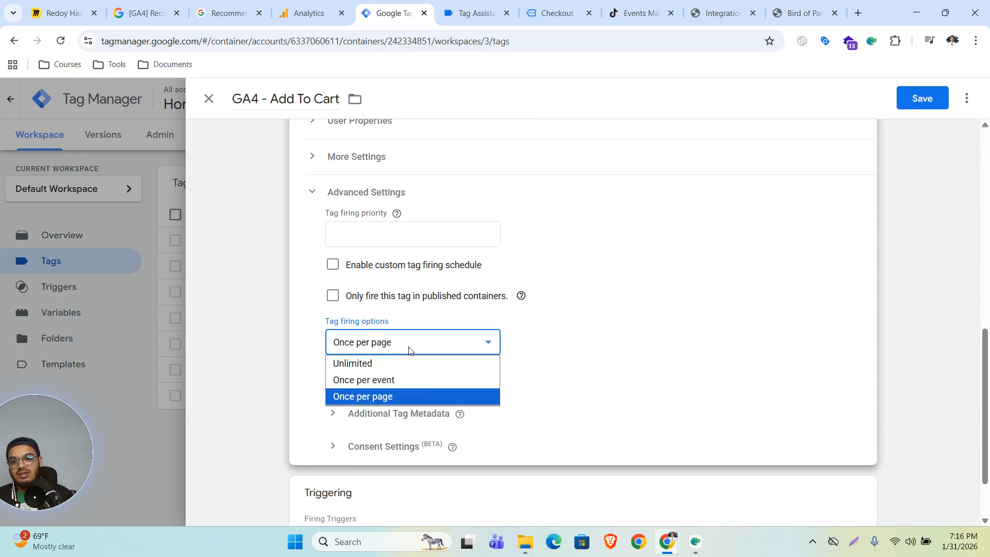
click(377, 381)
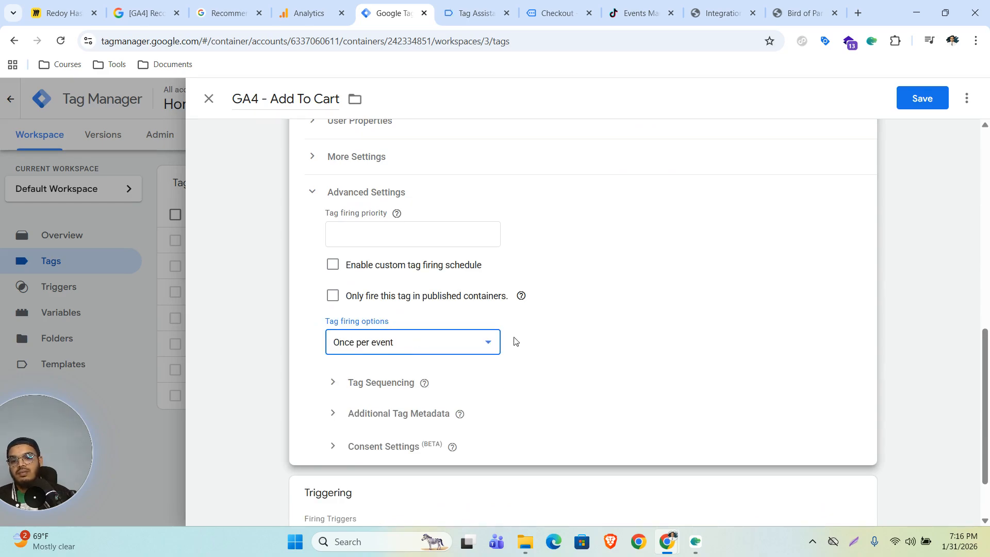
scroll(579, 376, down, 2)
Step: Replace the view_item trigger with add_to_cart and save the tag
click(859, 412)
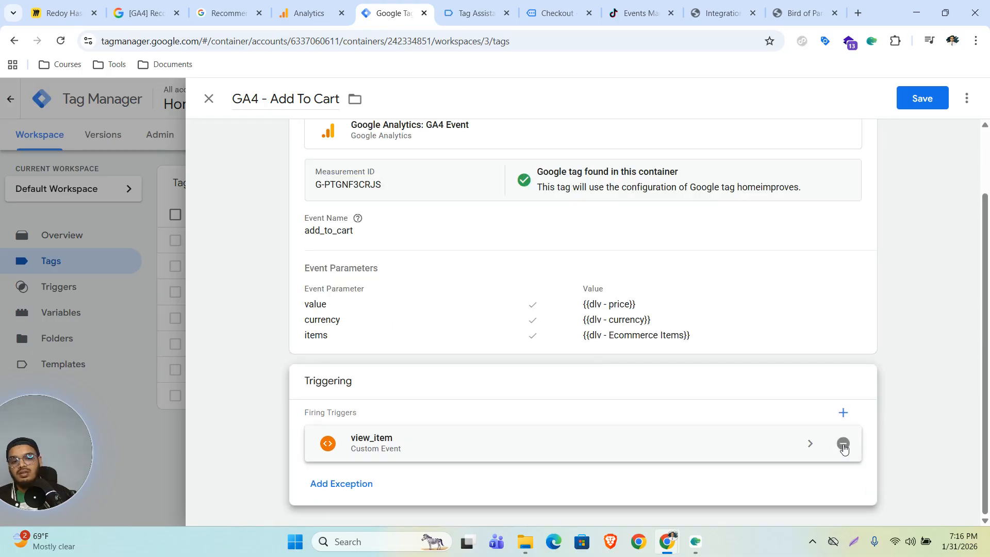
click(845, 444)
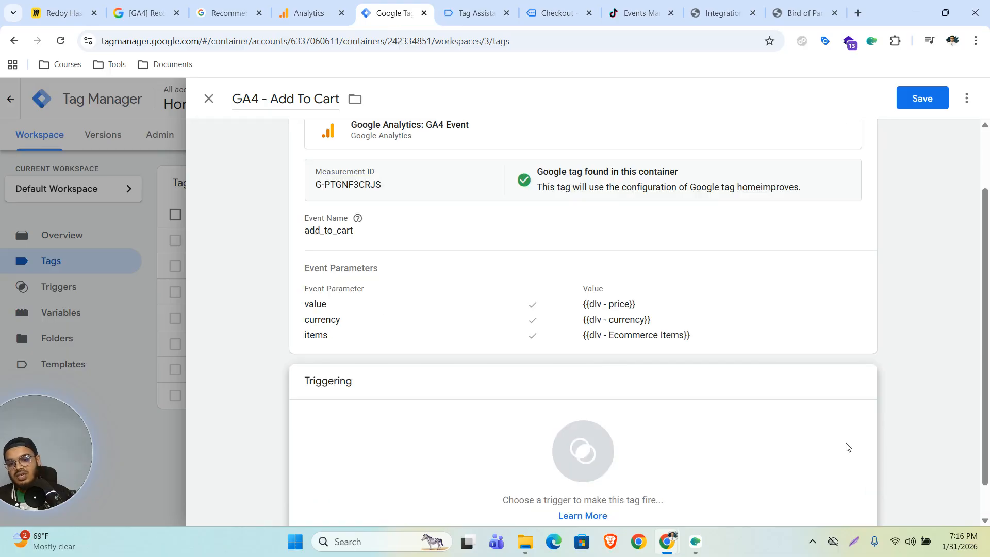
click(639, 444)
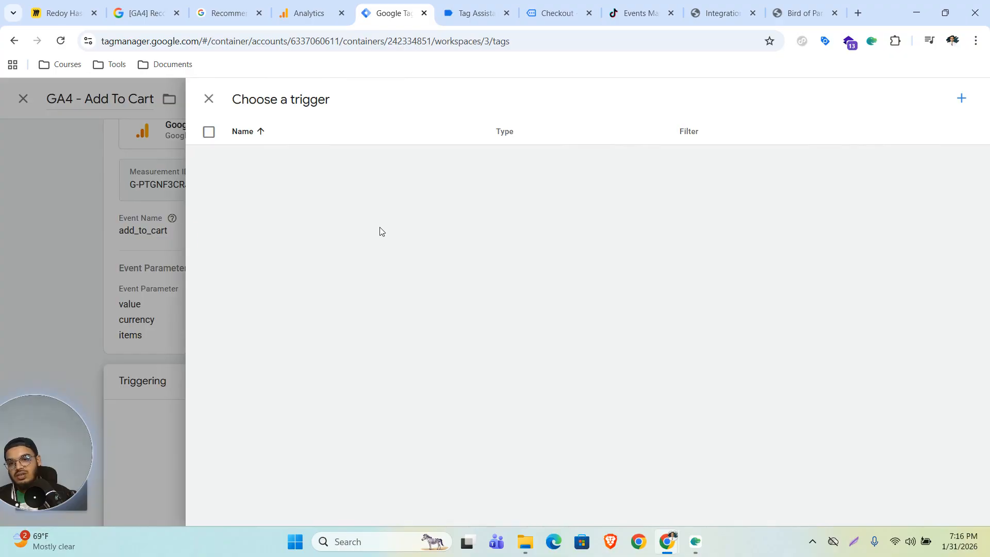
click(276, 155)
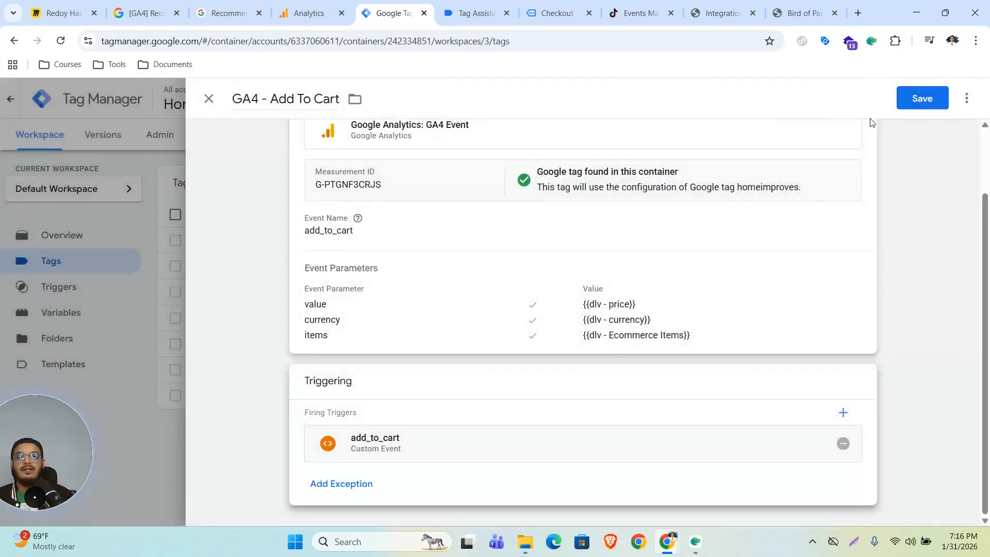
click(913, 103)
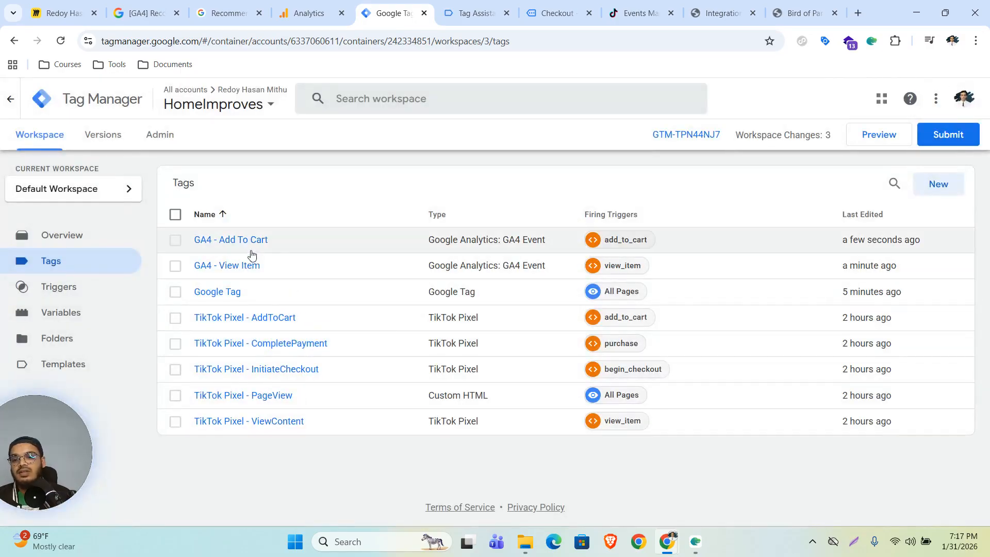
Step: Close the add_to_cart reference and open the begin_checkout reference in a new tab
click(310, 13)
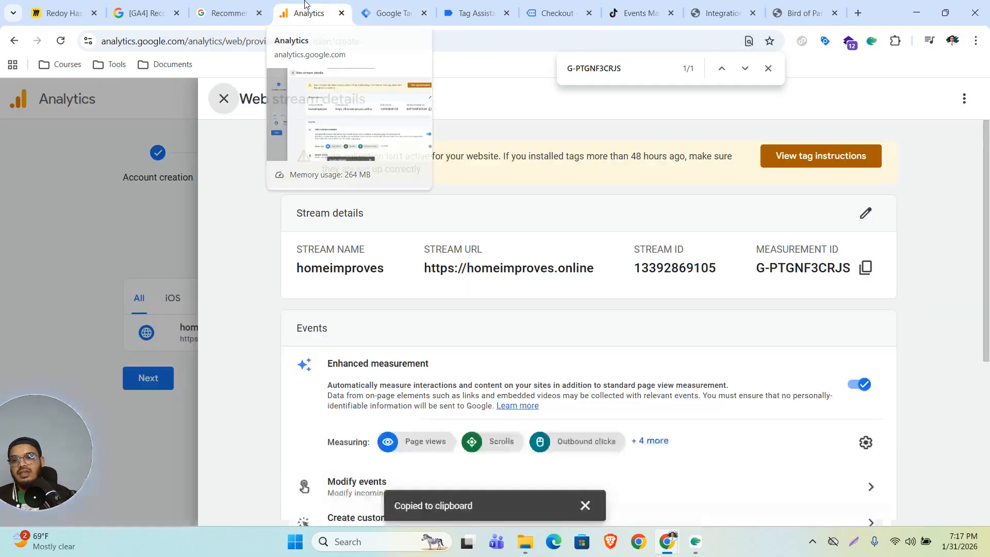
click(226, 11)
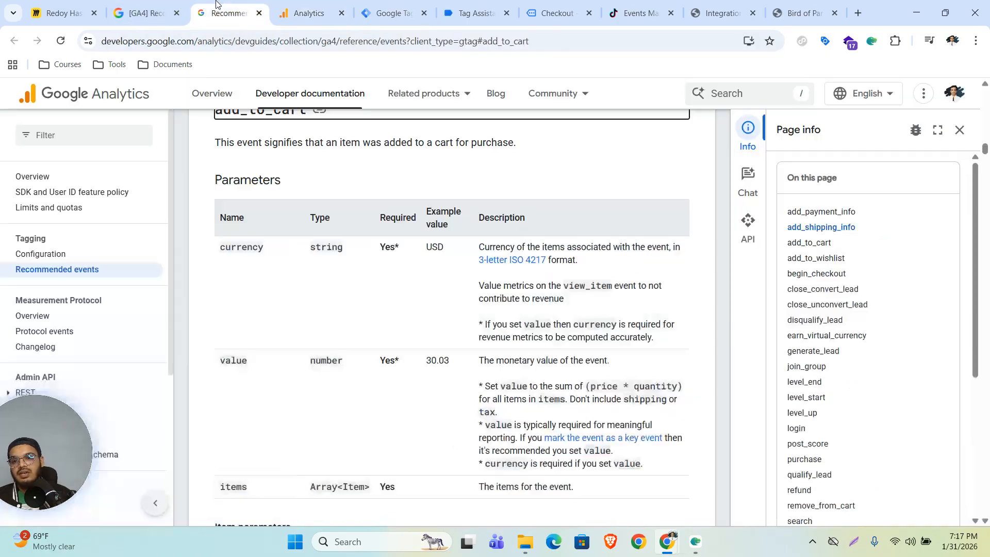
click(259, 13)
click(170, 11)
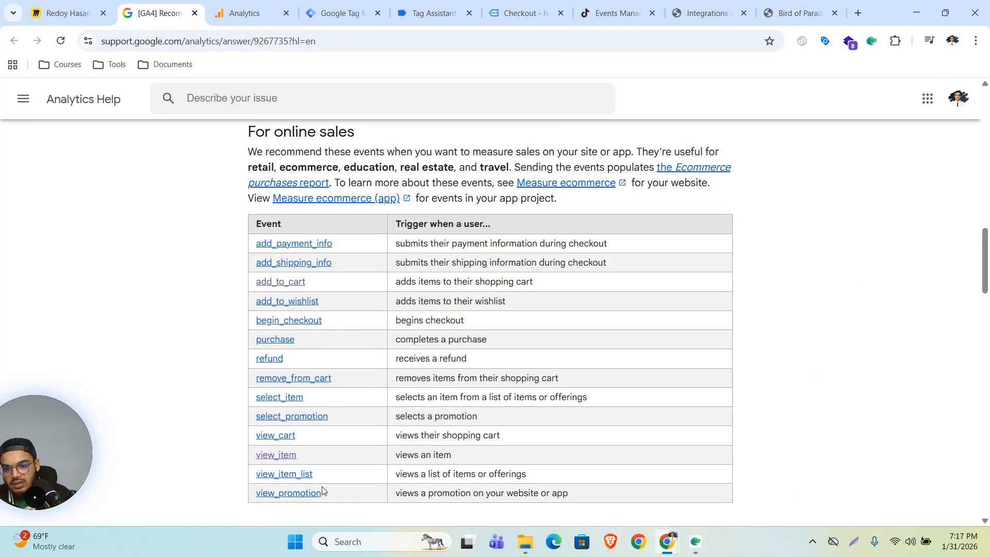
right_click(327, 330)
click(353, 339)
key(ctrl+Tab)
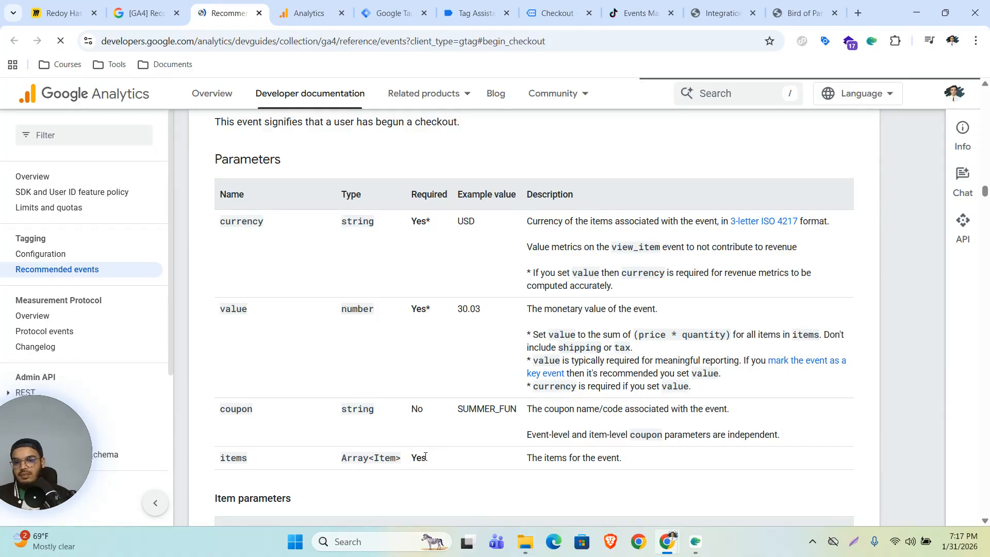
Step: Review the begin_checkout parameters table, then return to the Tag Manager Tags list
scroll(381, 425, down, 3)
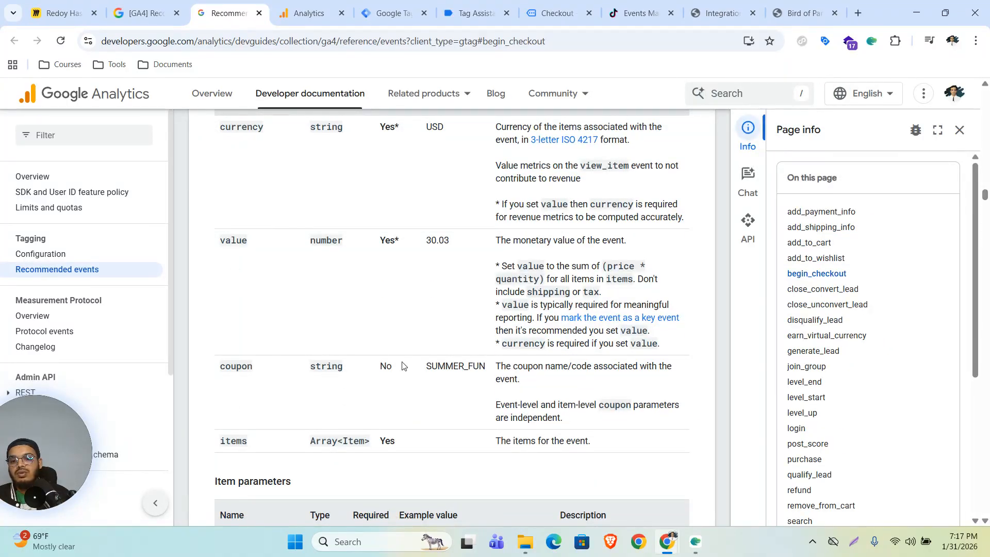
drag(381, 365, 411, 369)
scroll(394, 370, up, 5)
scroll(394, 369, down, 5)
scroll(399, 360, up, 5)
scroll(397, 353, down, 7)
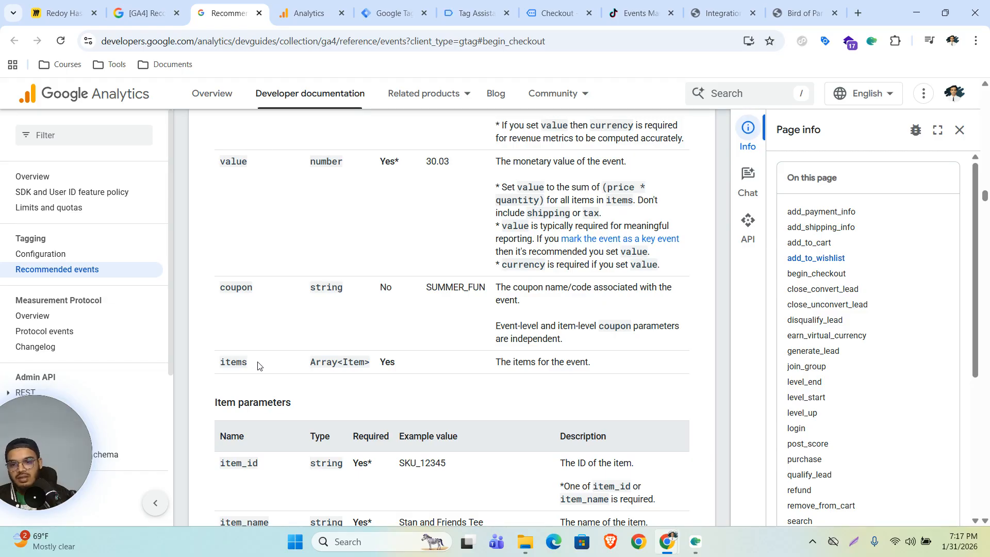
drag(212, 287, 496, 291)
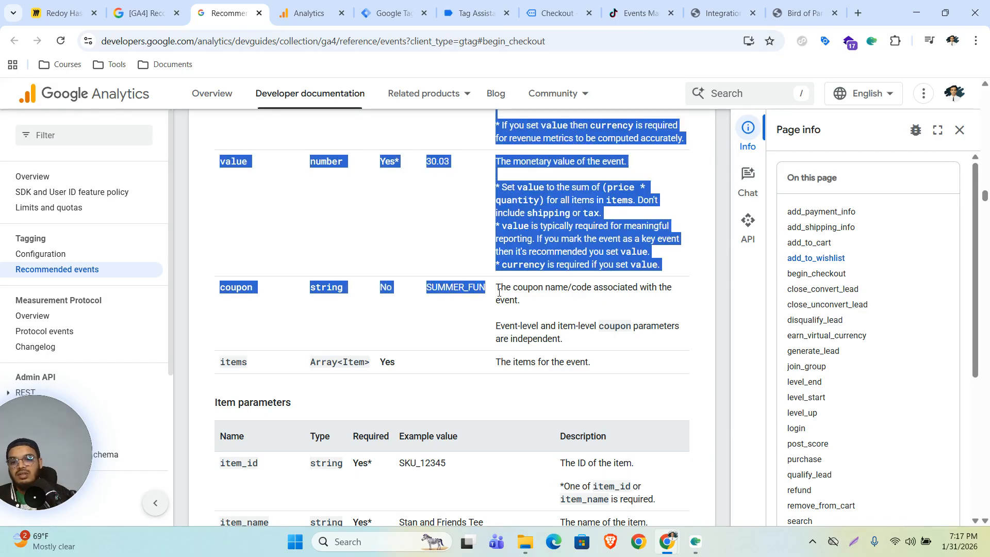
scroll(464, 301, up, 6)
scroll(254, 322, down, 3)
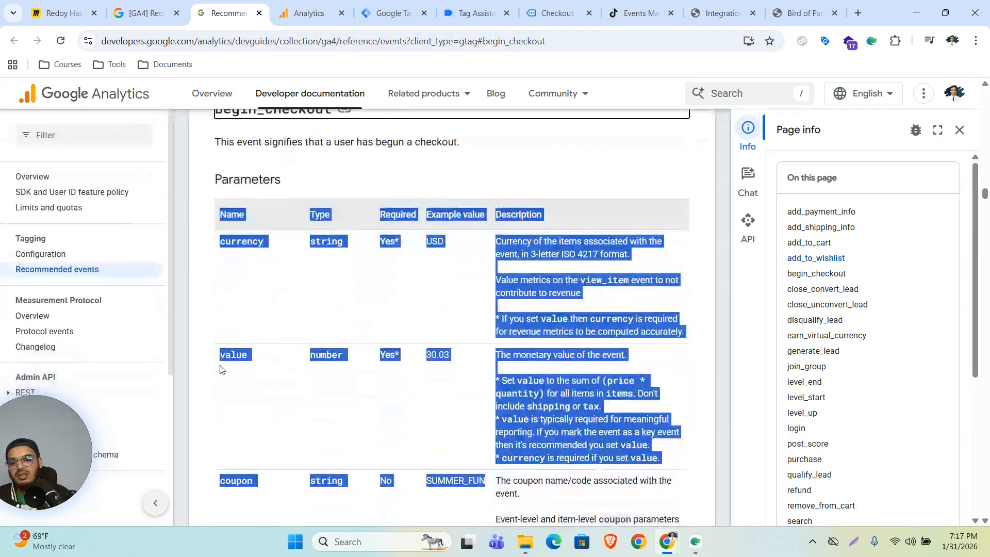
scroll(222, 382, down, 3)
click(232, 334)
scroll(240, 309, up, 10)
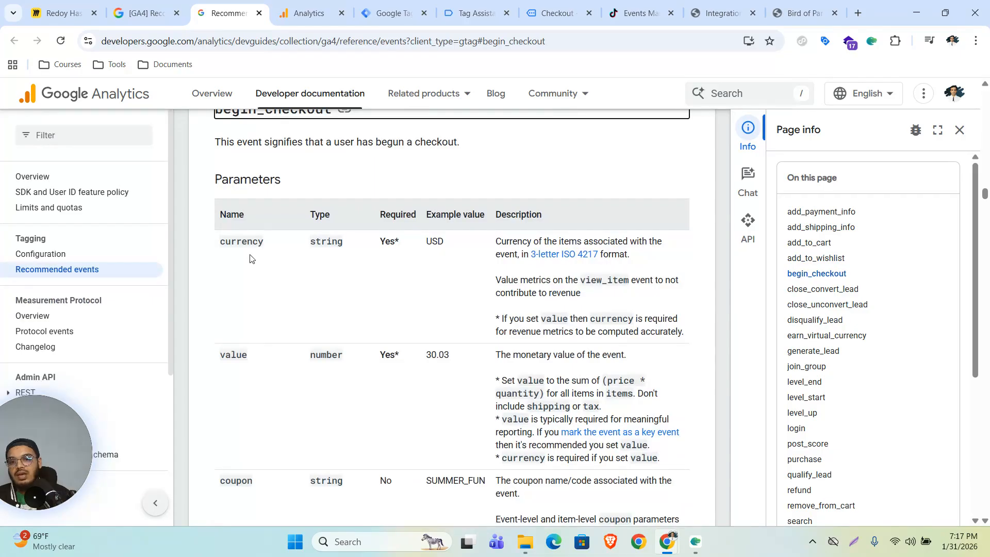
click(309, 13)
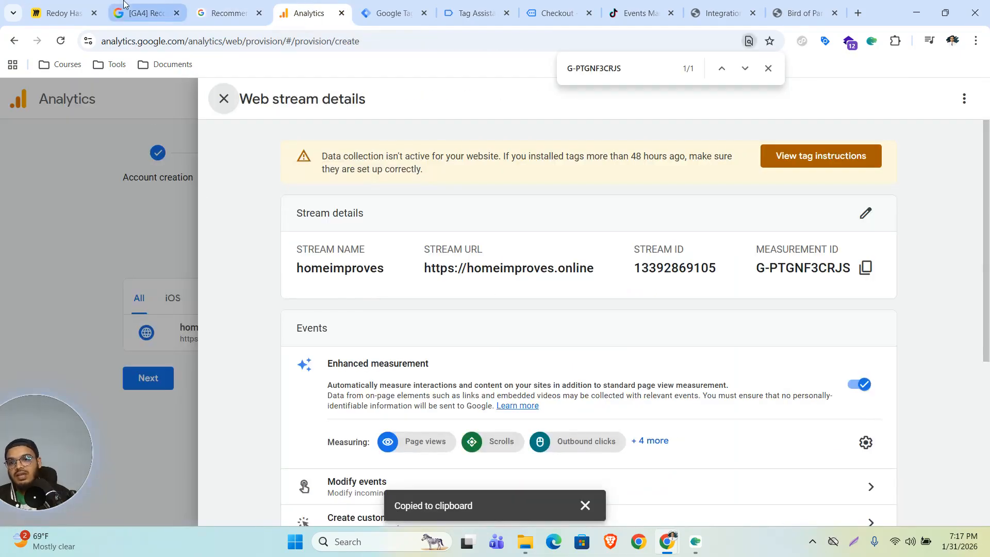
click(379, 11)
Step: Copy the GA4 - Add To Cart tag and rename the copy to GA4 - Begin_Checkout
click(247, 240)
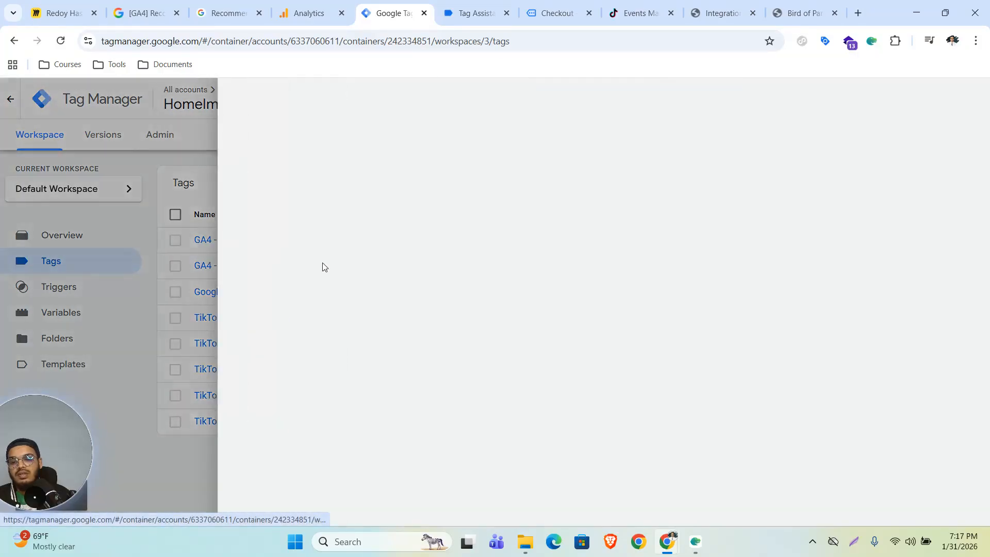
click(966, 98)
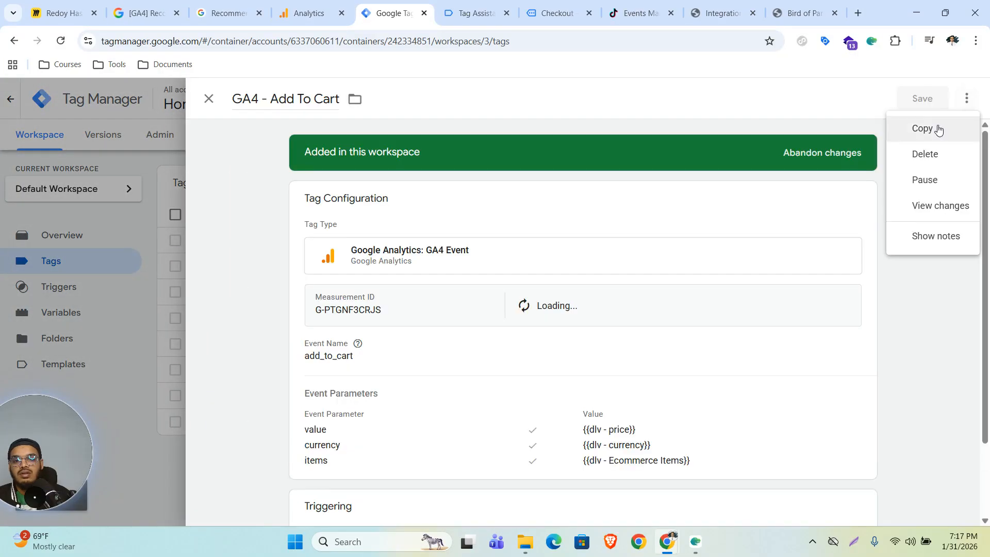
click(923, 128)
click(286, 98)
key(BackSpace)
key(BackSpace)
key(BackSpace)
key(BackSpace)
key(BackSpace)
key(BackSpace)
key(BackSpace)
key(BackSpace)
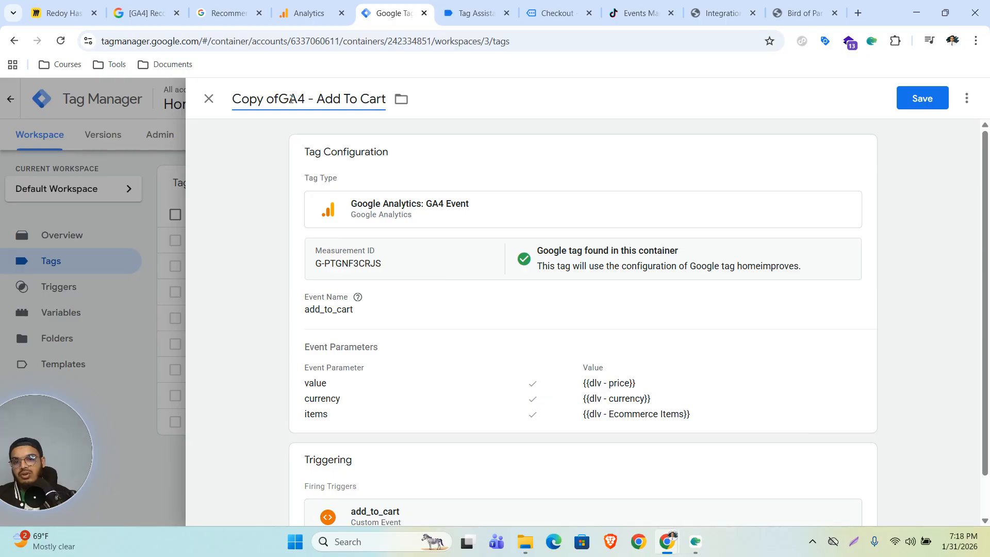
drag(275, 98, 354, 98)
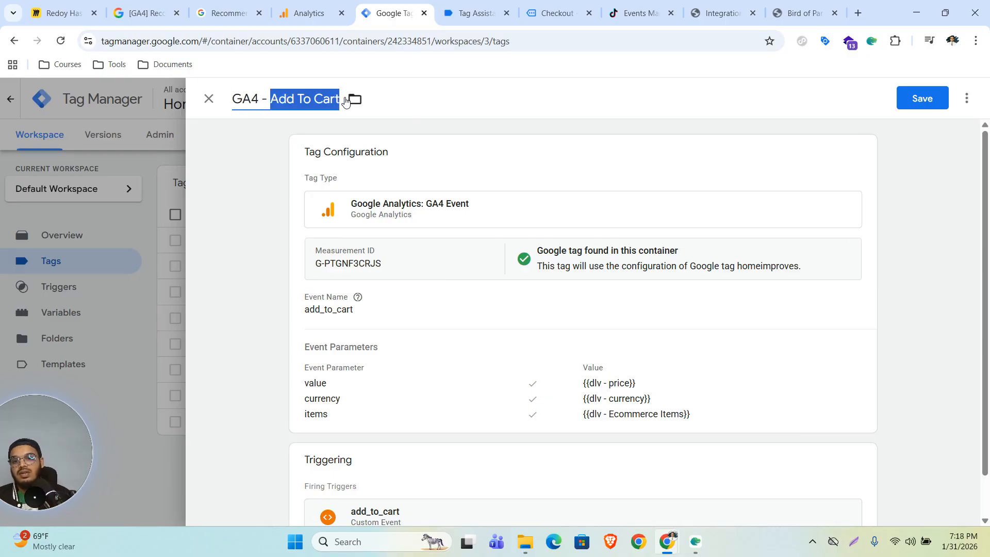
text(Be)
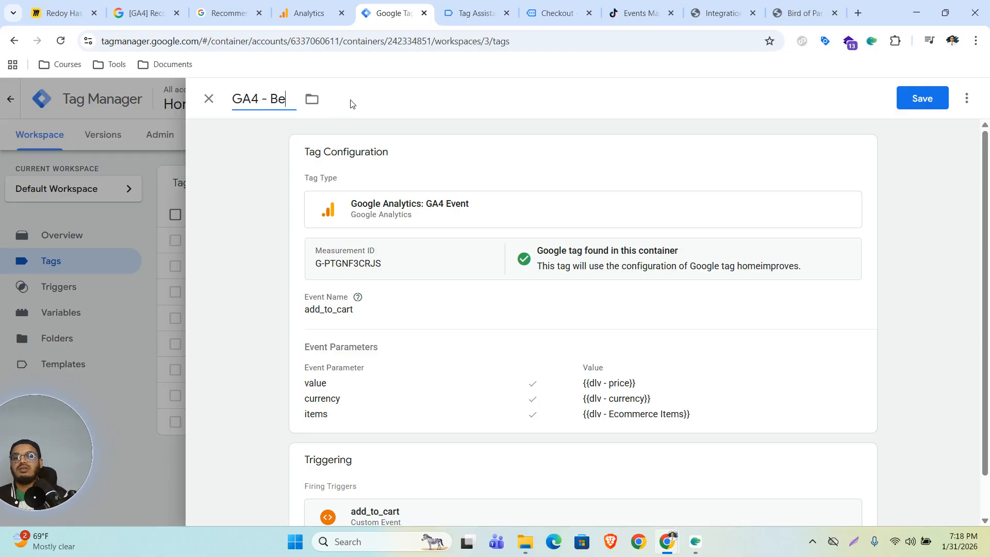
text(gin_Checkout)
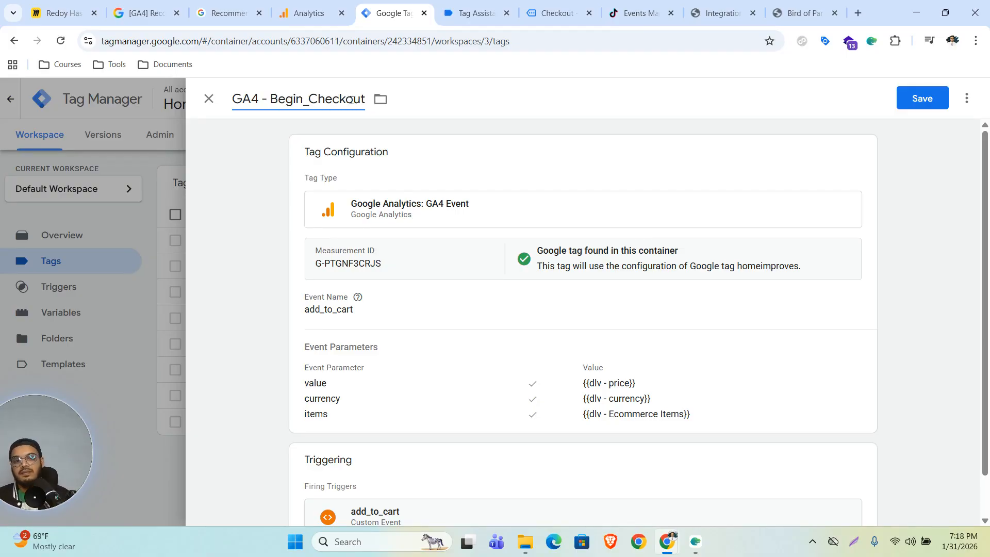
Step: Change the event name to begin_checkout and the value parameter to {{dlv - value}}
click(391, 320)
double_click(384, 355)
text(begin_checkout)
scroll(638, 400, down, 1)
click(531, 400)
drag(644, 426, 590, 434)
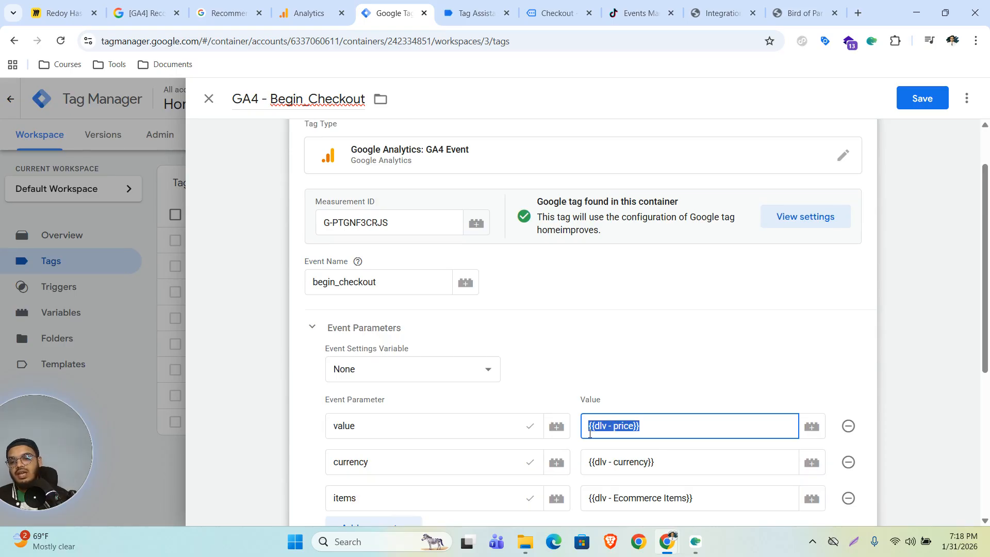
key(BackSpace)
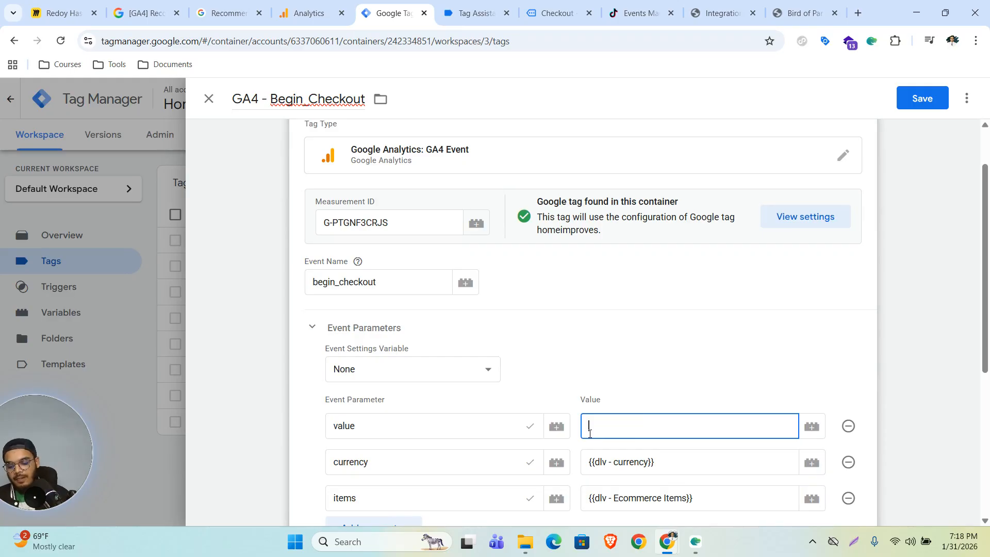
text({{)
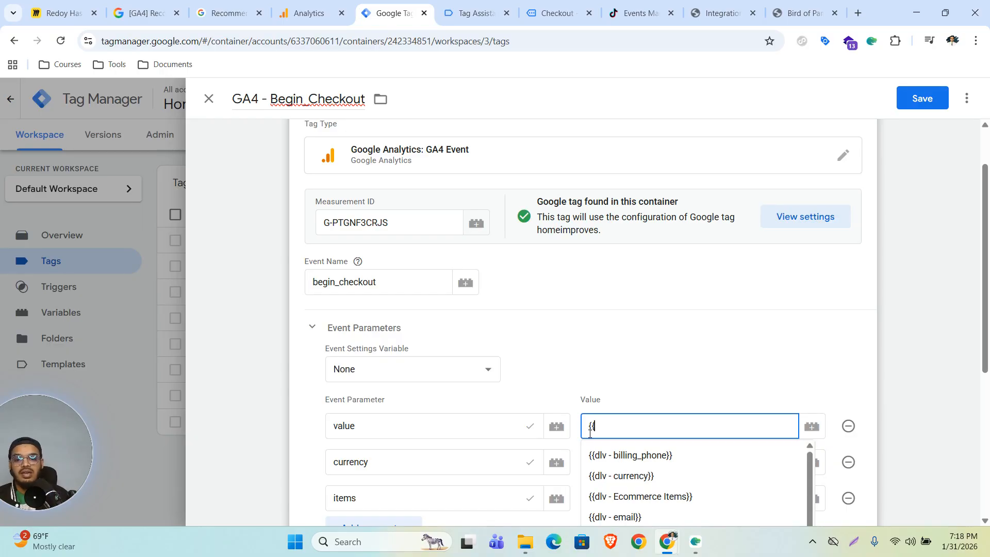
text(va)
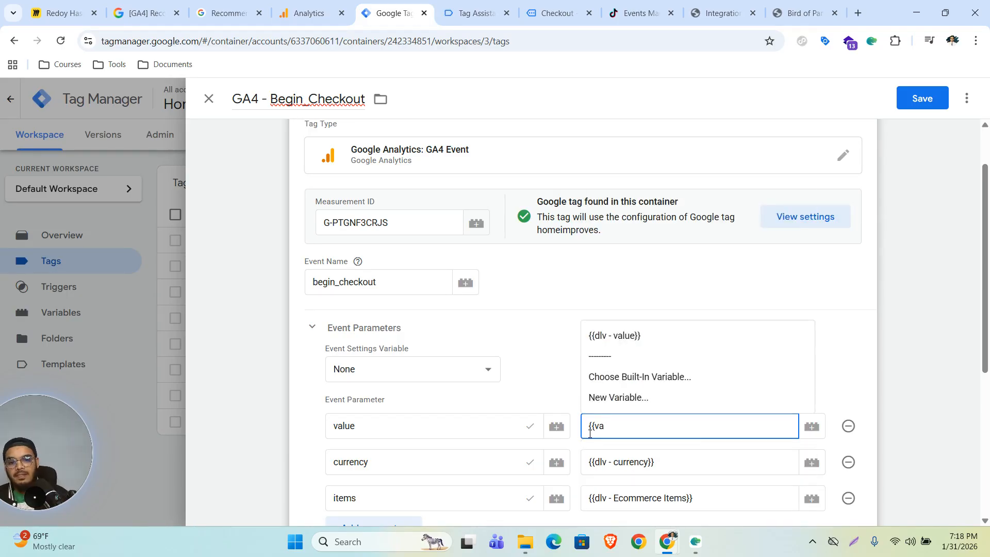
click(654, 336)
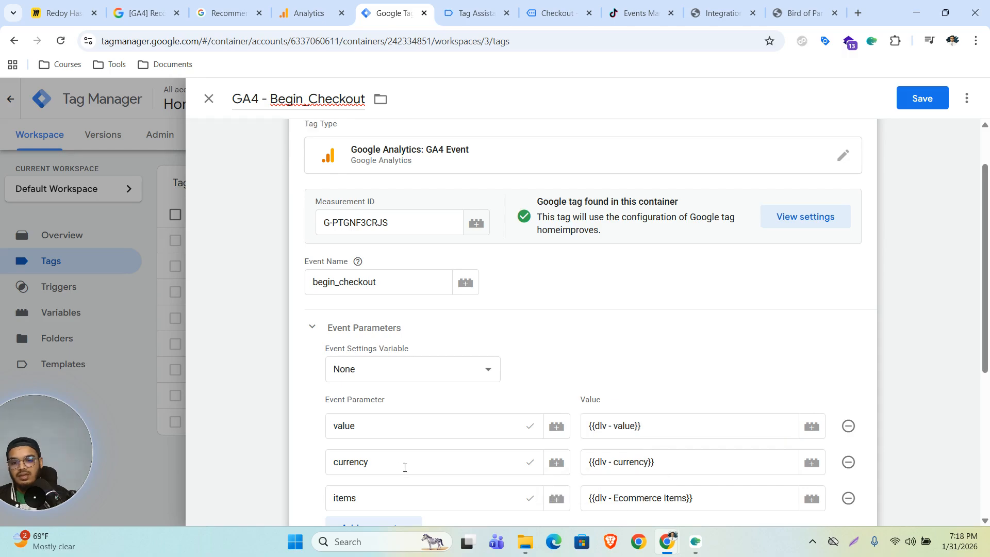
Step: Fire the tag once per page on the begin_checkout trigger instead of add_to_cart, and save
scroll(551, 414, down, 2)
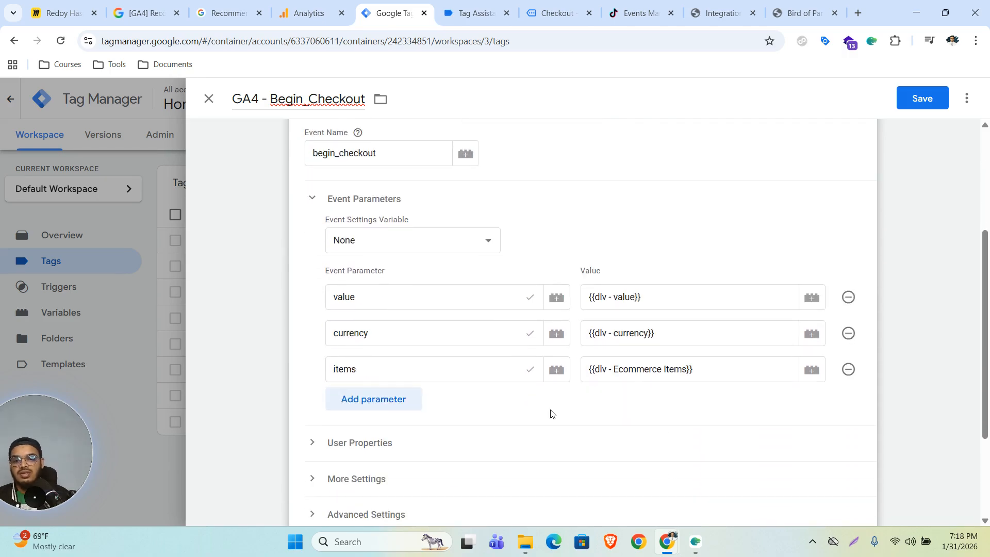
scroll(551, 413, down, 3)
click(396, 374)
scroll(506, 389, down, 3)
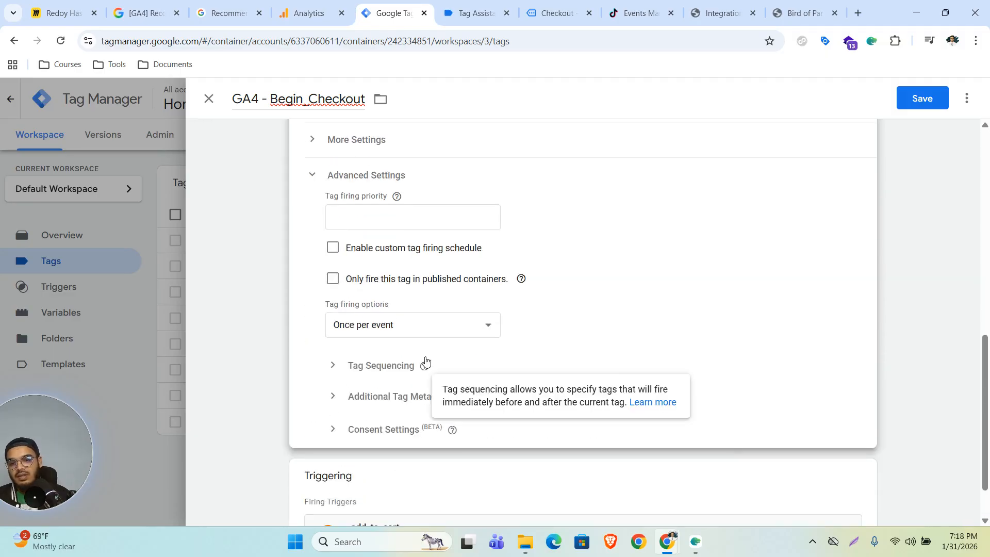
click(441, 332)
click(408, 379)
scroll(529, 362, down, 1)
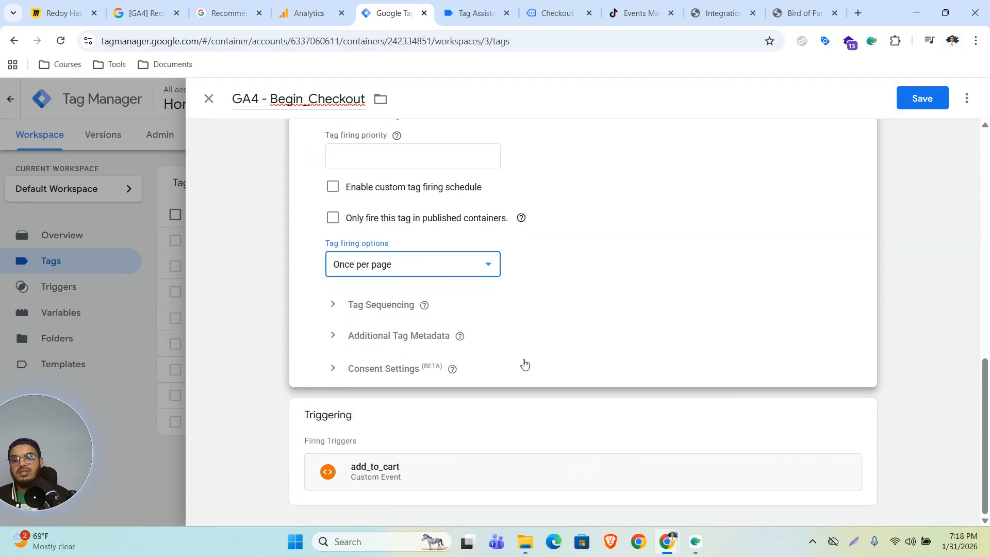
click(862, 414)
click(847, 446)
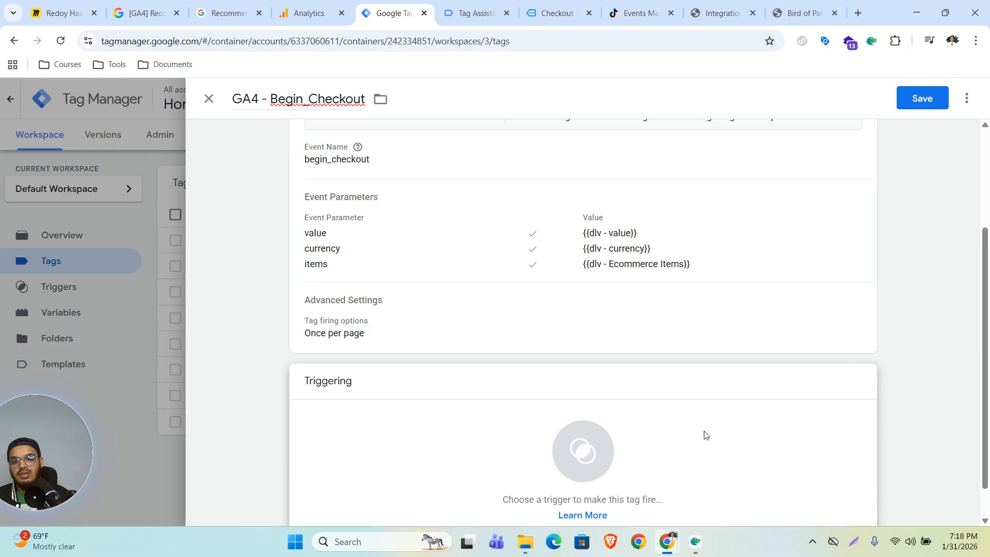
click(574, 450)
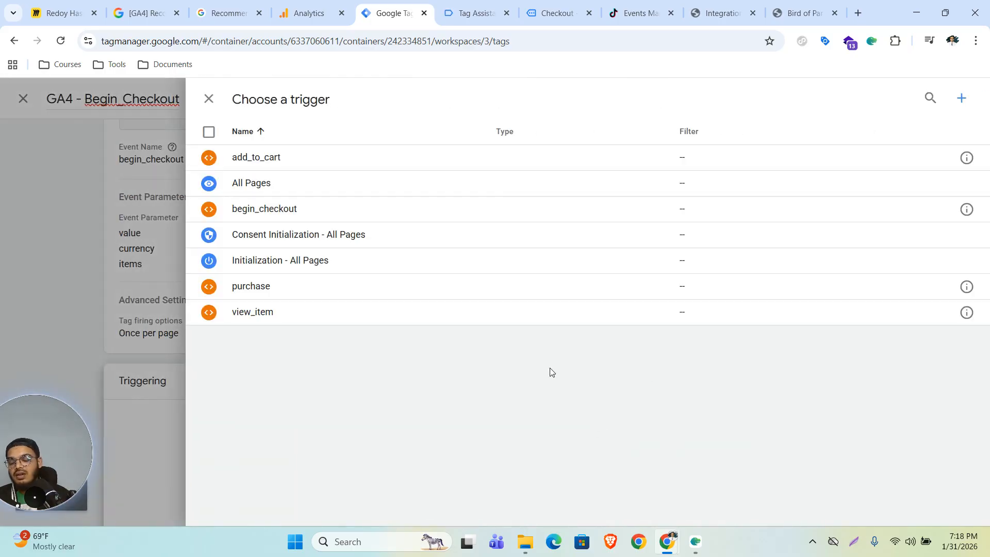
click(265, 210)
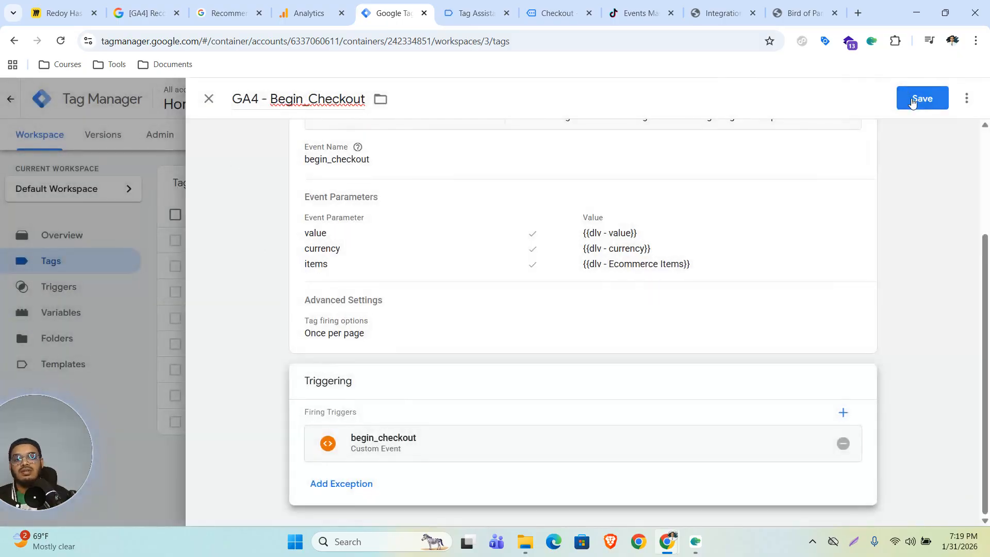
click(913, 99)
Step: Open the purchase event's developer reference in a new tab from the recommended events page
click(147, 13)
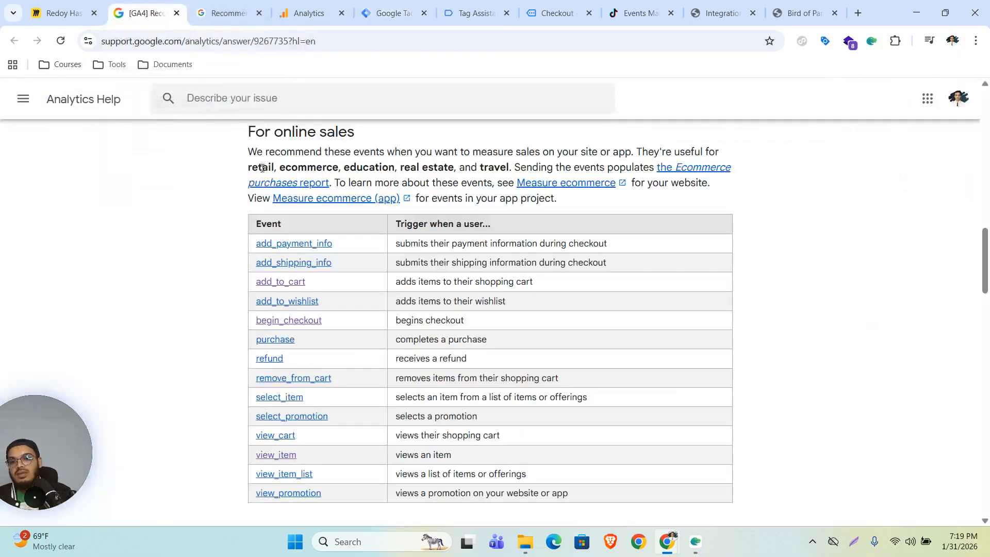
right_click(276, 341)
click(348, 356)
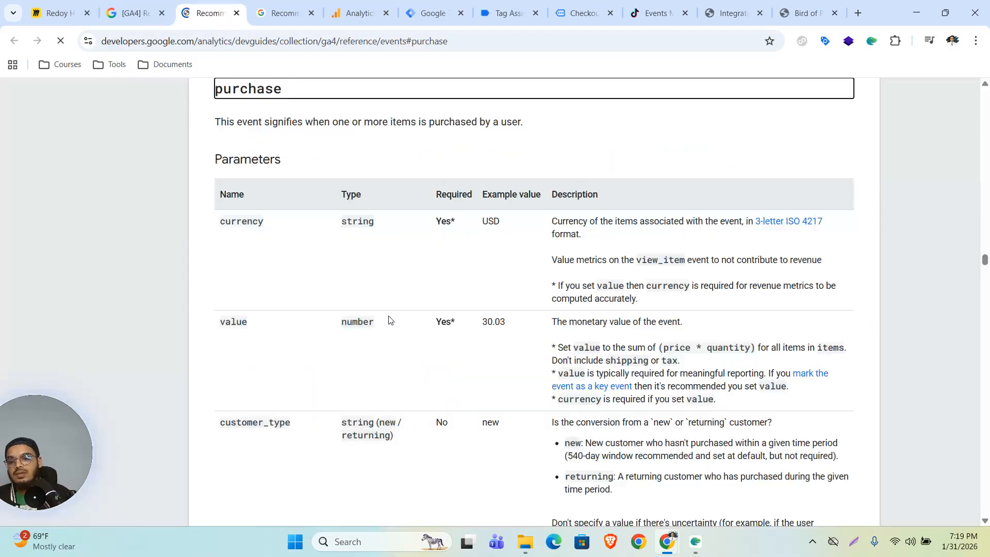
scroll(412, 328, down, 3)
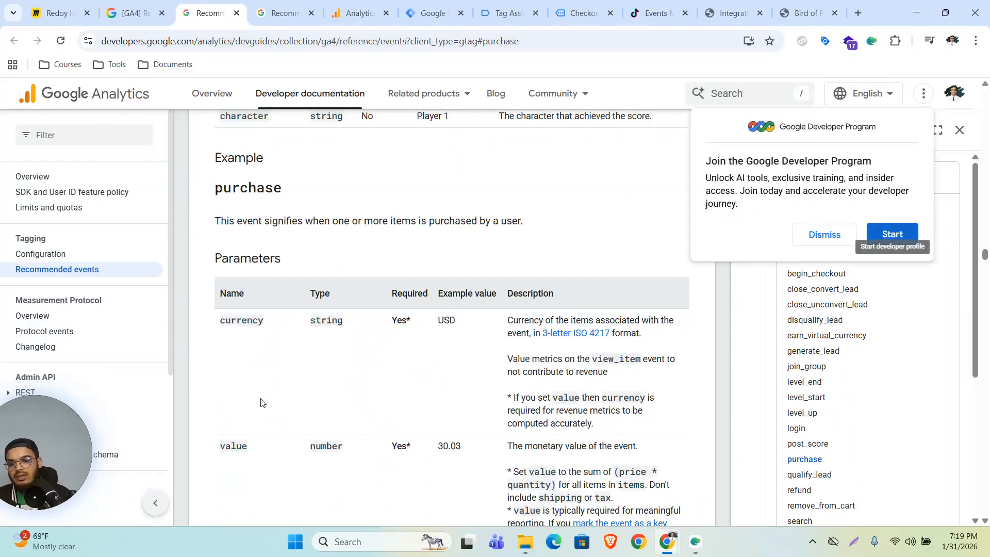
click(262, 402)
Step: Scroll the reference to the transaction_id, coupon, shipping, tax and items parameters
scroll(335, 398, down, 2)
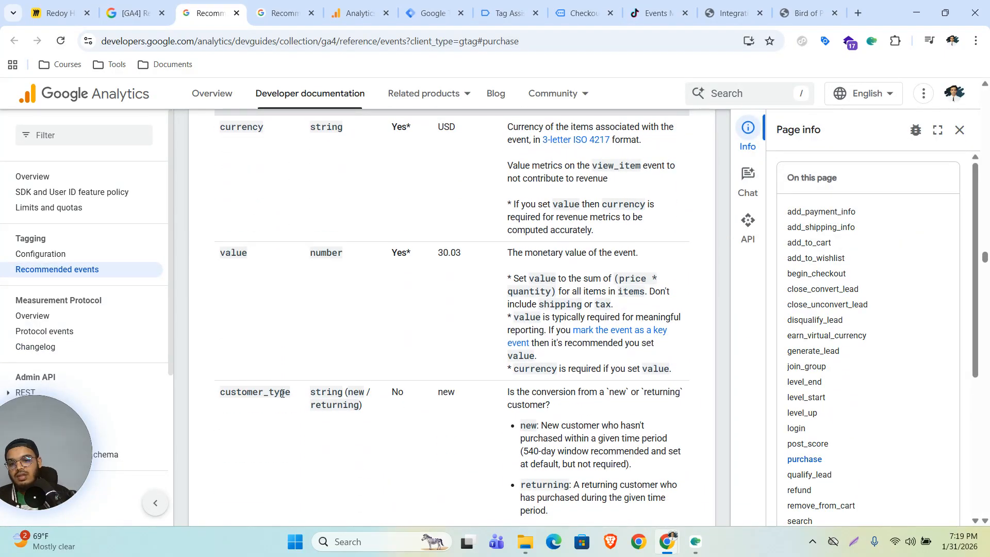
scroll(361, 402, down, 3)
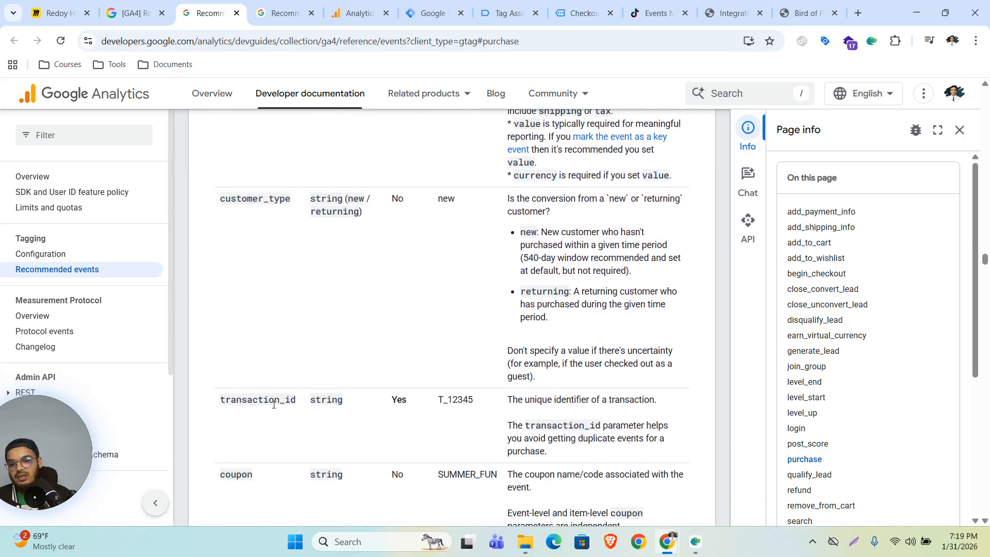
drag(215, 399, 298, 403)
scroll(298, 407, up, 10)
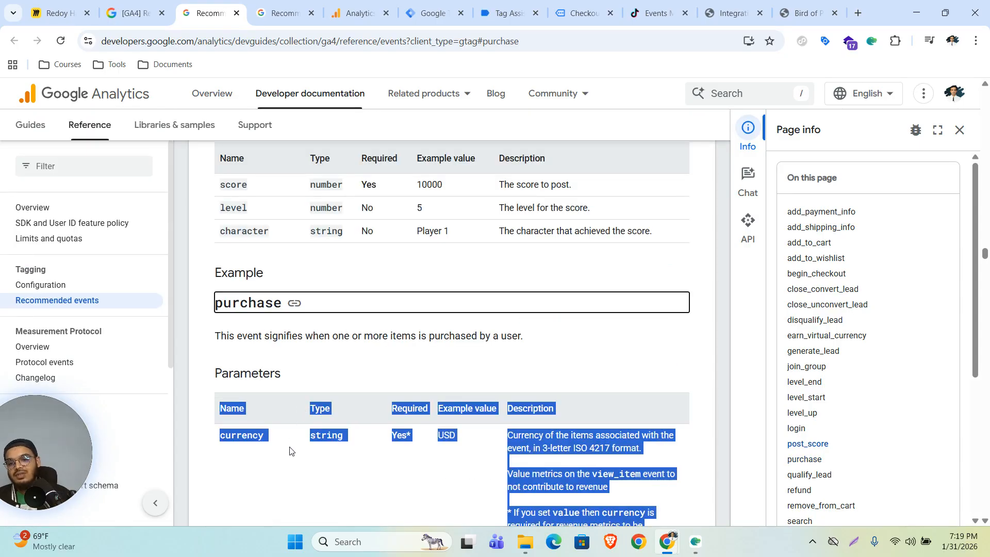
scroll(297, 437, down, 10)
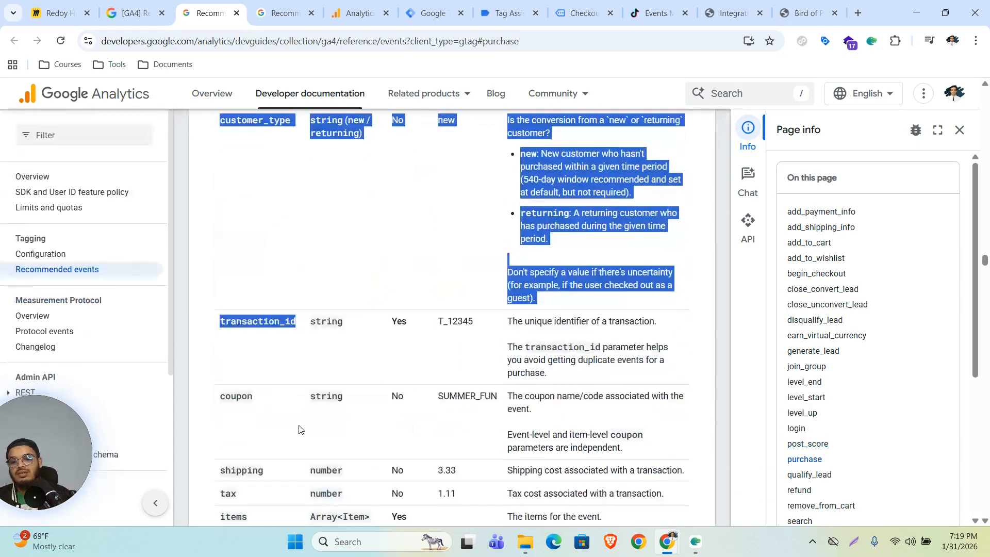
click(254, 338)
scroll(254, 337, up, 10)
scroll(281, 345, down, 11)
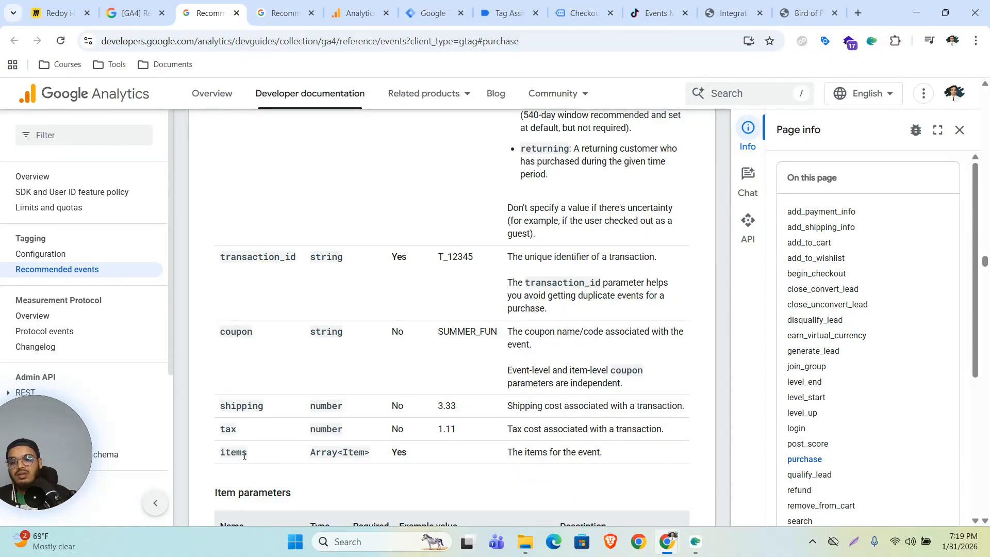
scroll(243, 455, up, 5)
scroll(246, 451, down, 1)
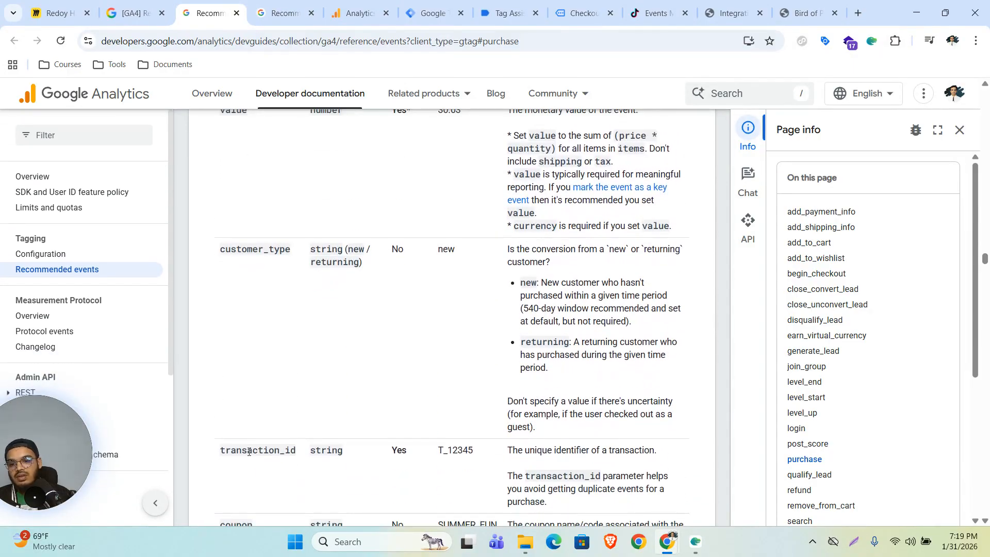
scroll(249, 454, up, 5)
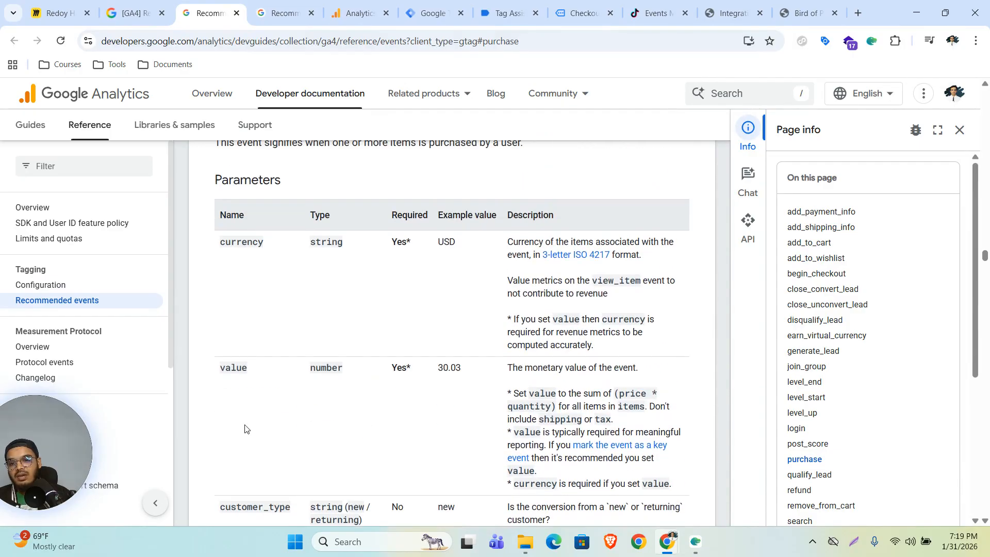
scroll(245, 428, down, 1)
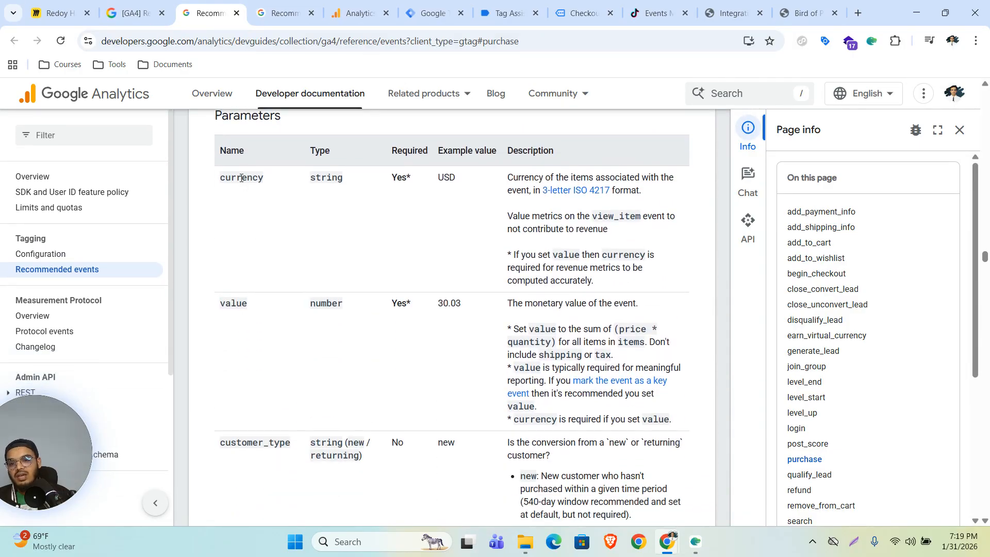
scroll(237, 299, down, 7)
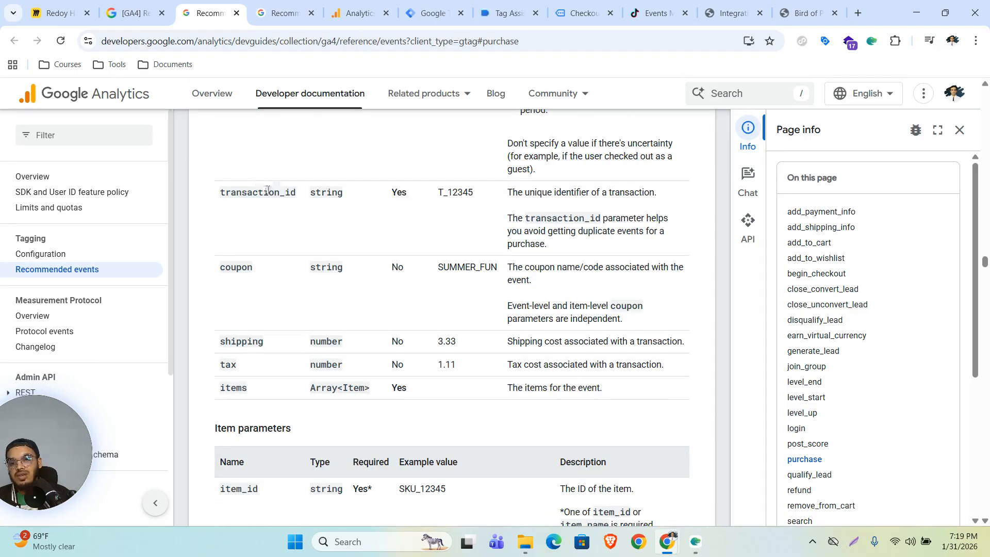
Step: In Tag Assistant's purchase dataLayer, check that transaction_id sits under ecommerce
click(503, 13)
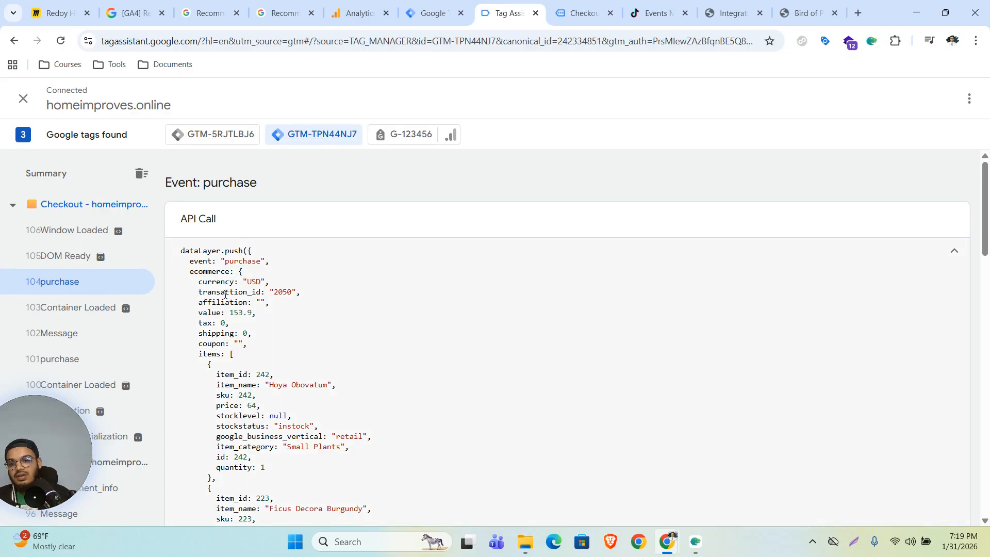
drag(262, 293, 198, 293)
click(207, 273)
drag(261, 292, 200, 289)
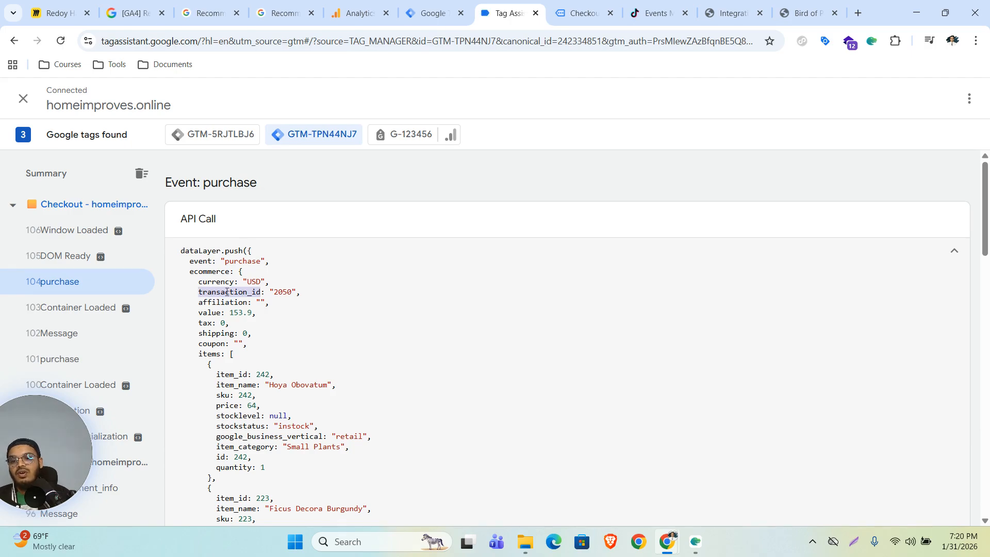
double_click(201, 270)
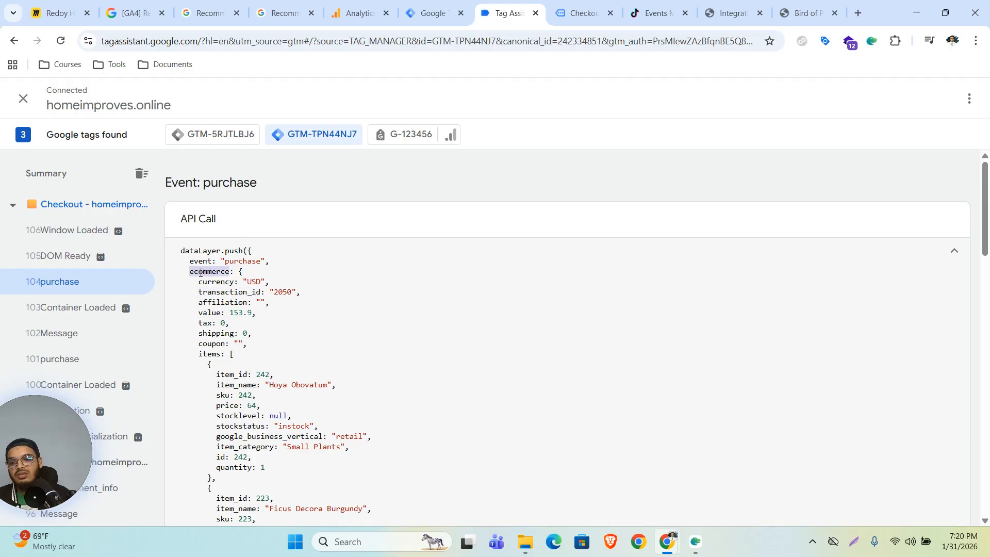
double_click(231, 293)
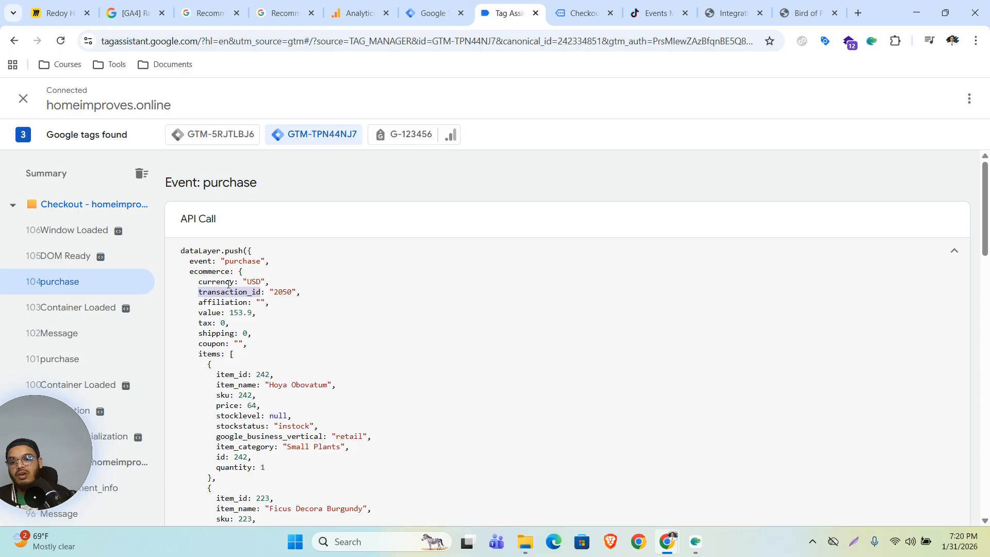
double_click(212, 272)
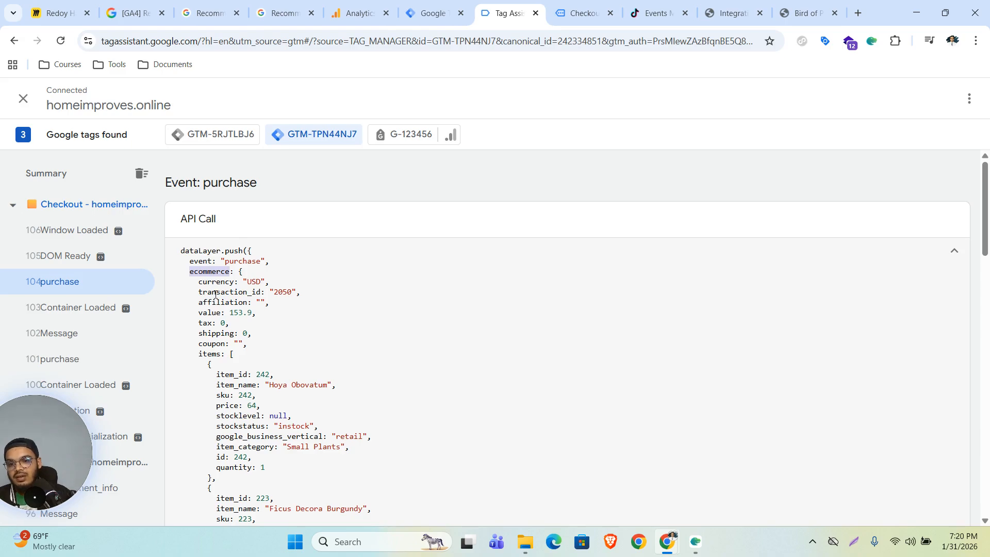
double_click(215, 292)
double_click(209, 271)
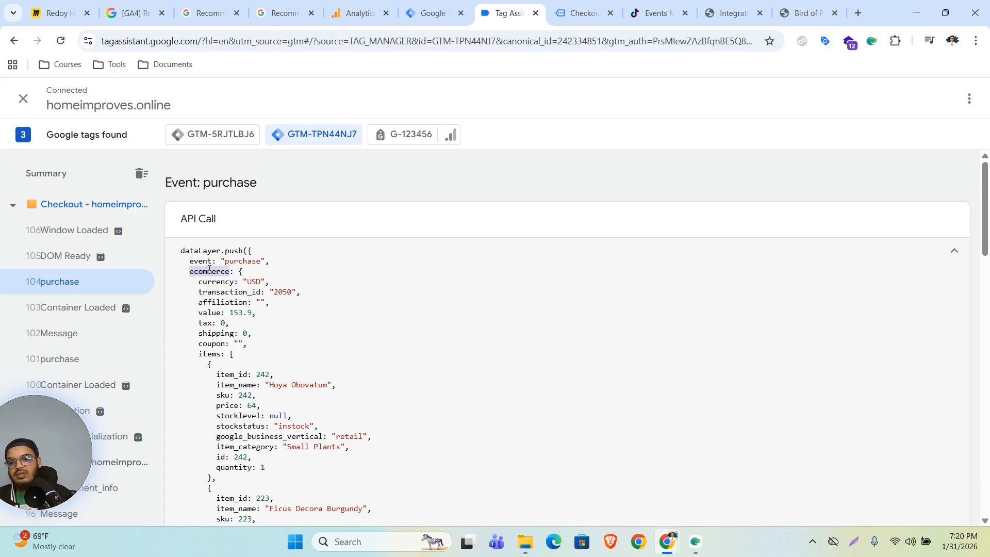
Step: Review the event-level ecommerce fields in the code, then go to Tag Manager's variables page
click(433, 13)
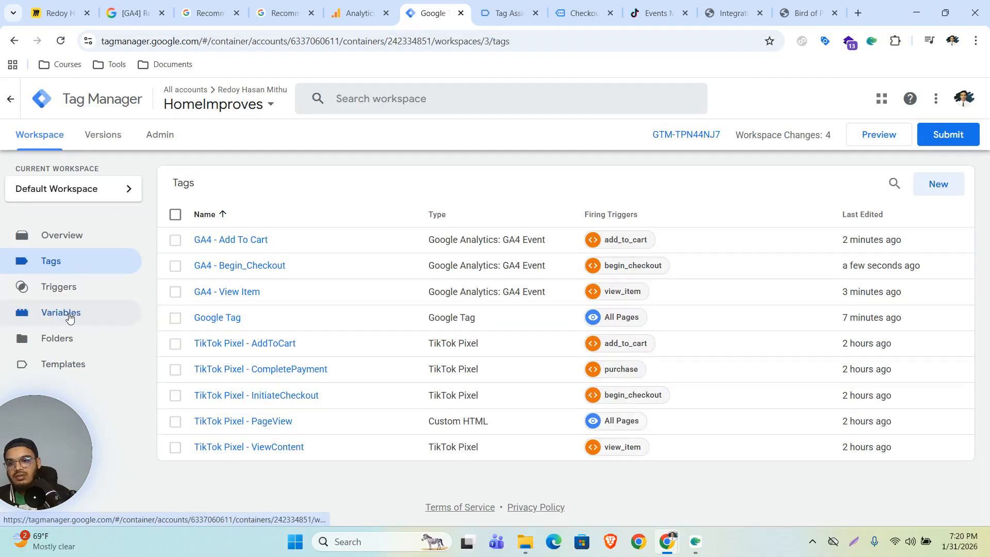
click(508, 13)
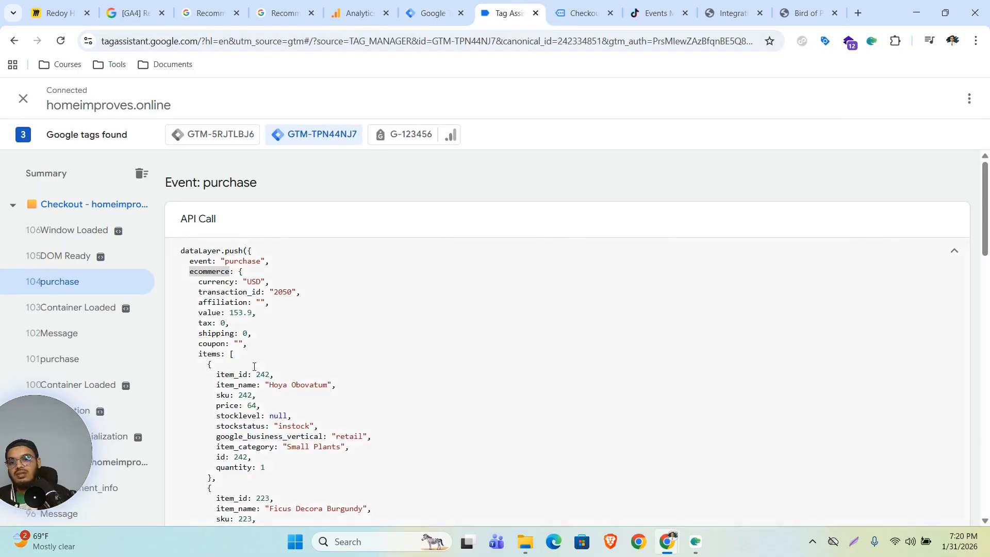
drag(188, 264, 243, 351)
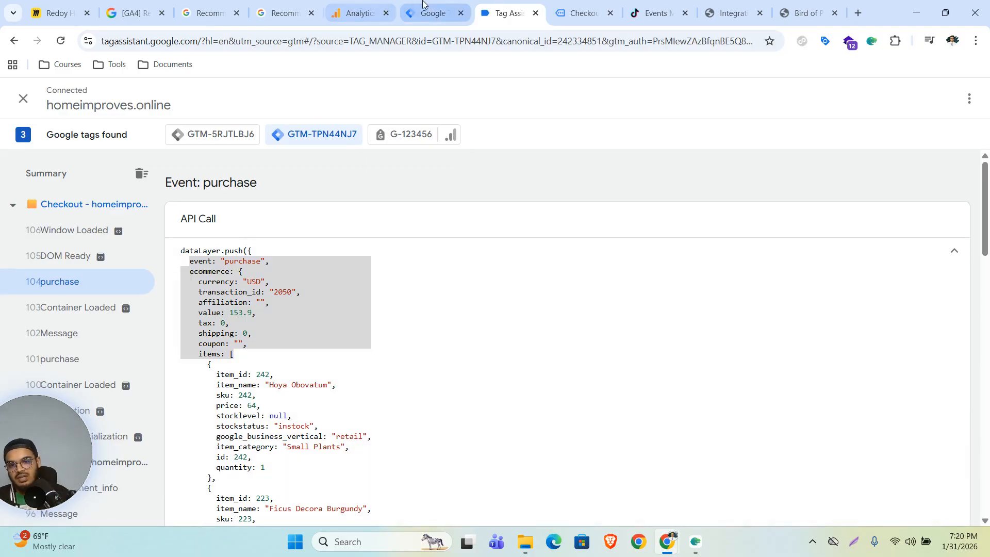
click(433, 13)
scroll(940, 395, down, 1)
scroll(939, 395, down, 1)
Step: Create a new Data Layer Variable with the key ecommerce.transaction_id
click(935, 320)
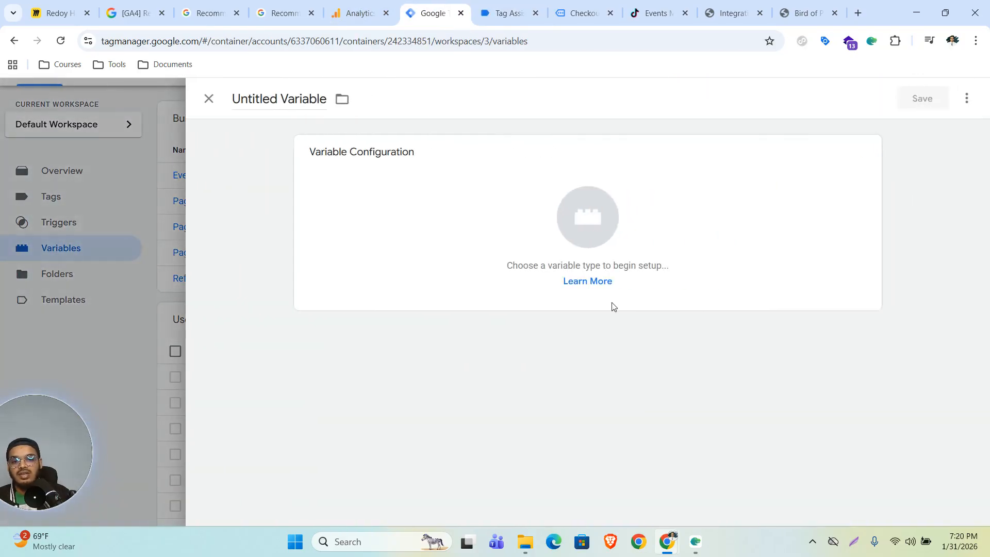
click(567, 188)
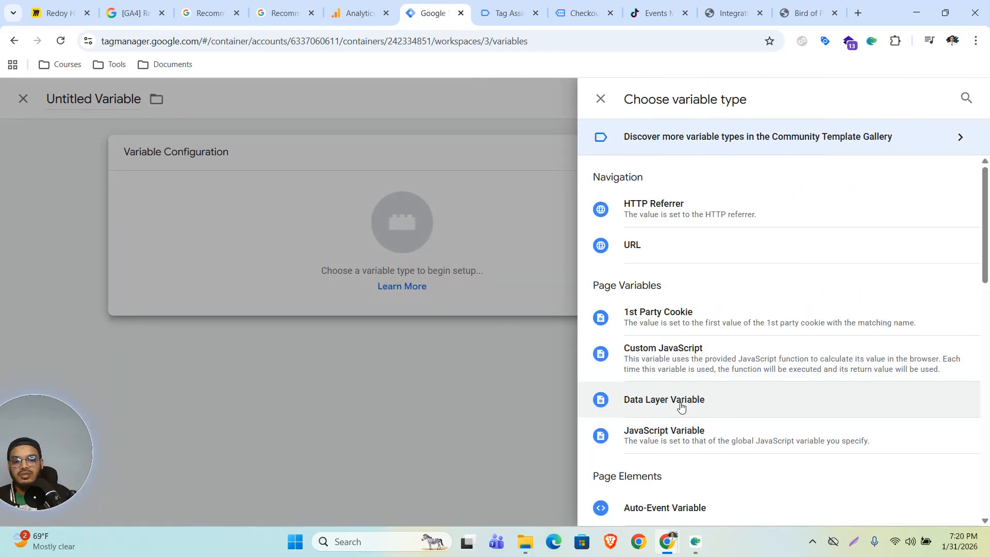
click(676, 407)
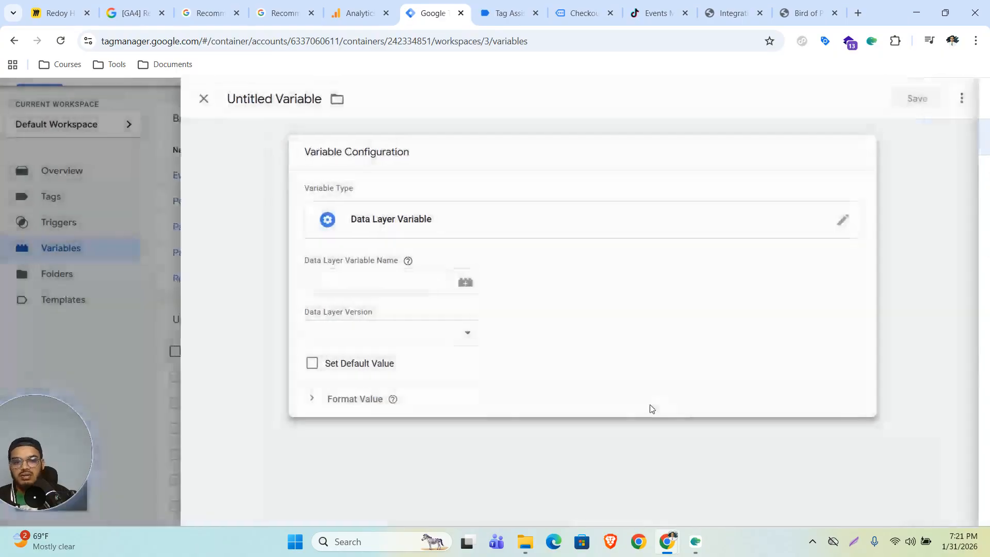
click(426, 286)
text(ecommerce.)
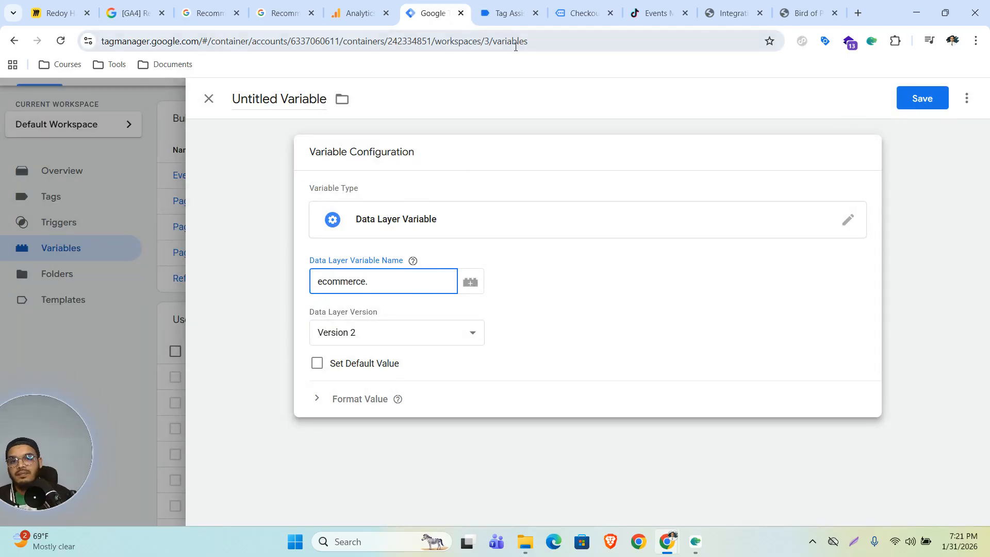
click(503, 13)
double_click(227, 292)
key(ctrl+c)
key(ctrl+shift+Tab)
text(.)
key(ctrl+v)
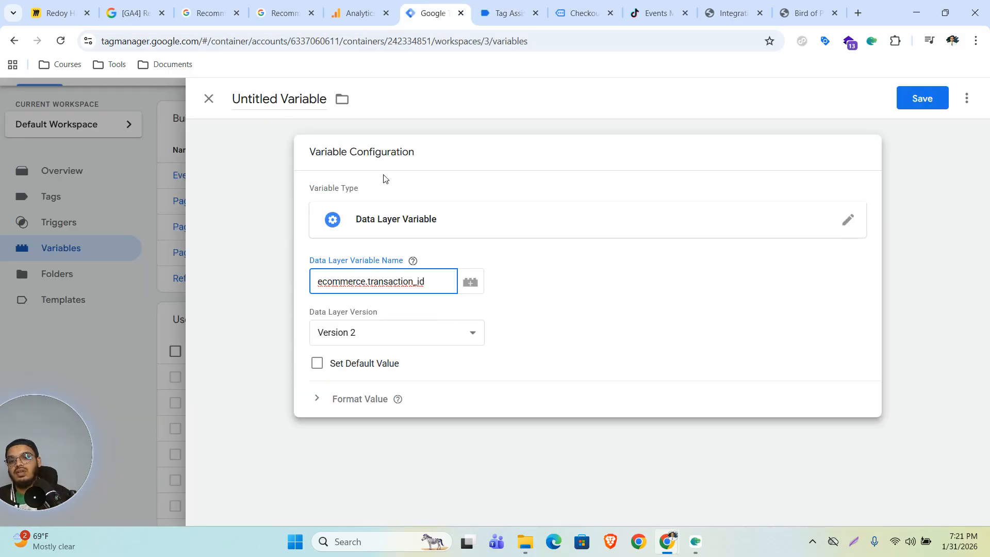
Step: Name the variable 'dlv - transaction_id'
click(281, 99)
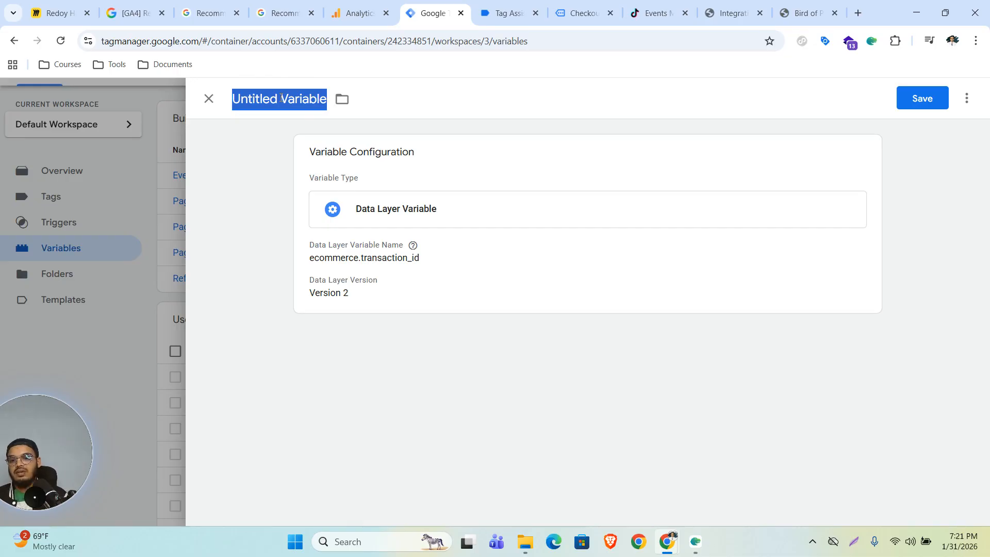
text(dlv -)
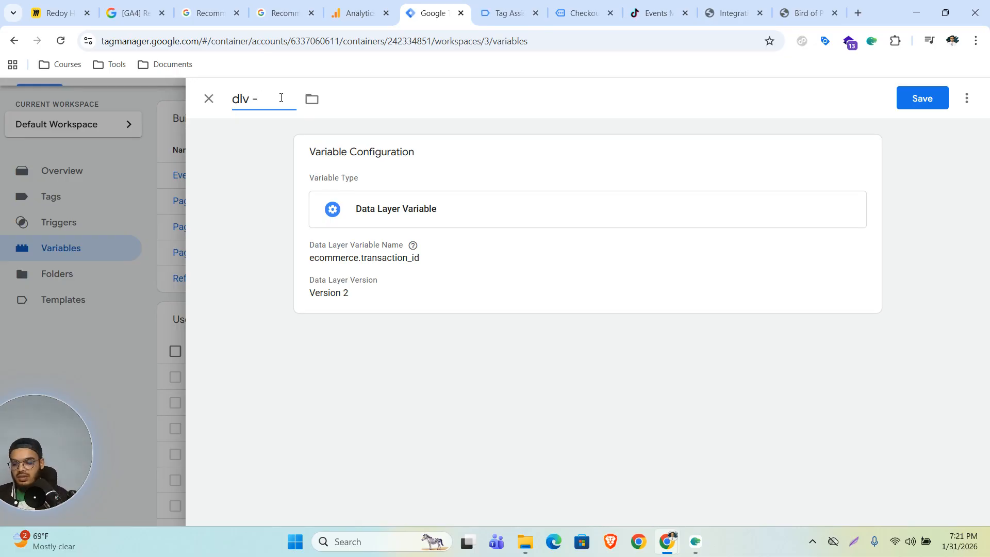
key(ctrl+v)
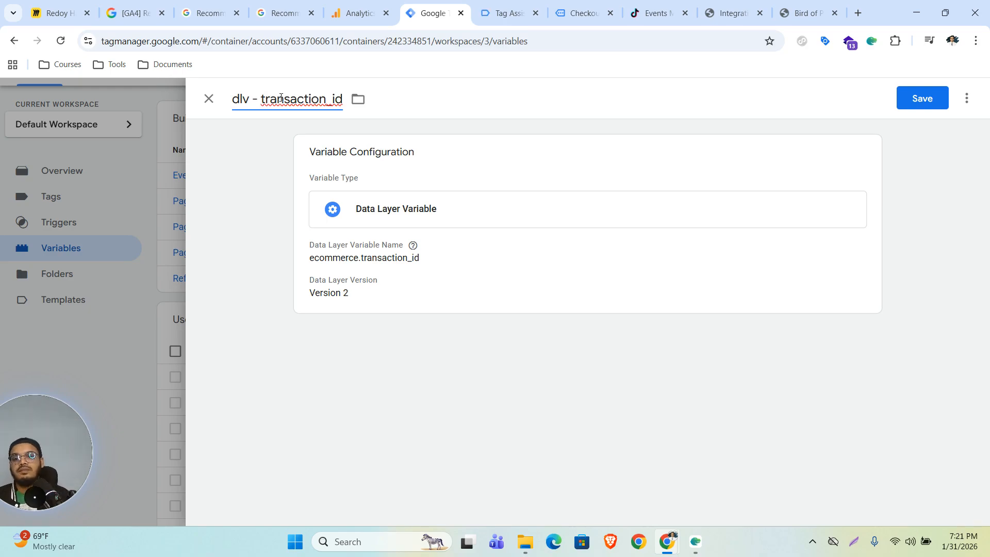
click(493, 12)
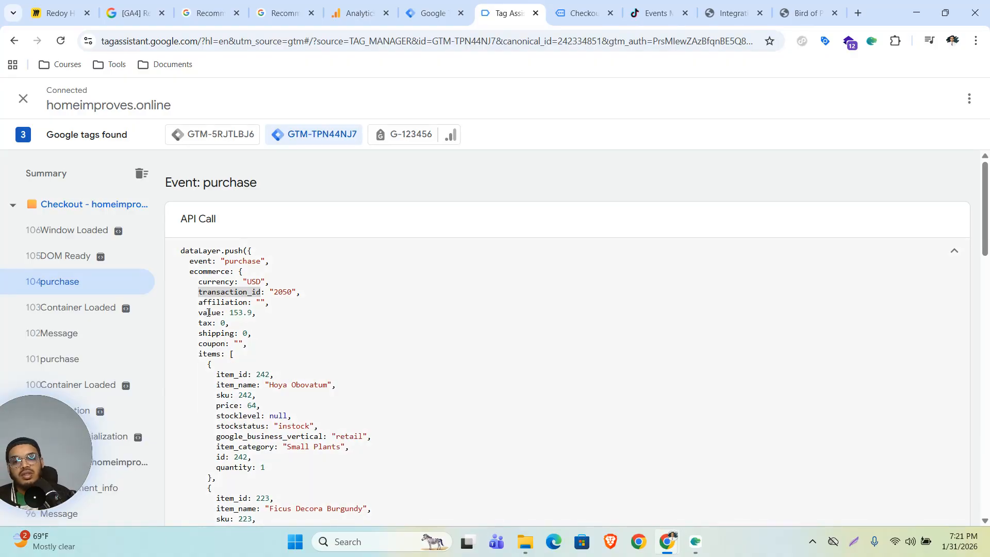
Step: Locate the value field in the purchase dataLayer code, then return to Tag Manager's variables
click(208, 312)
drag(221, 312, 199, 313)
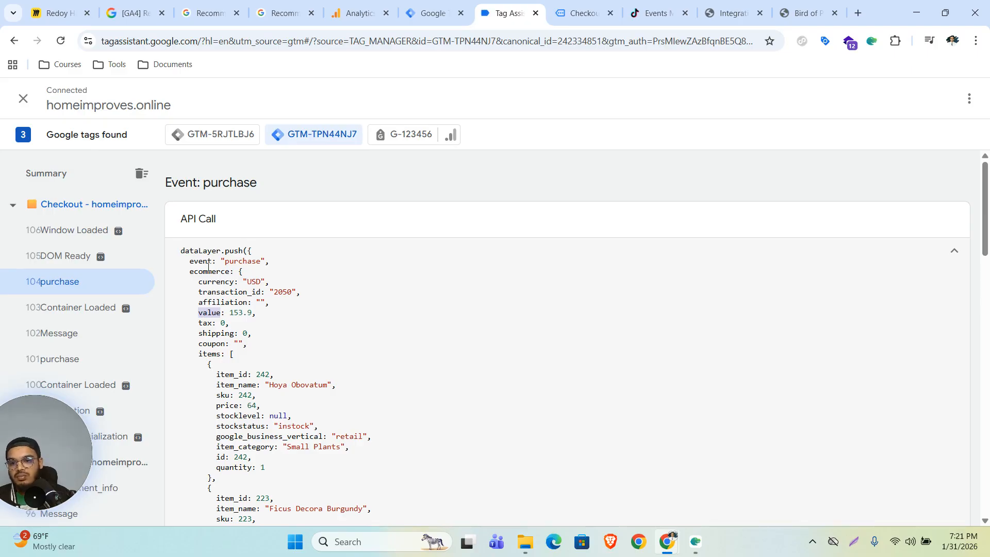
click(209, 314)
key(ctrl+shift+Tab)
Step: Open the dlv - value variable to confirm its key is ecommerce.value
scroll(289, 441, up, 1)
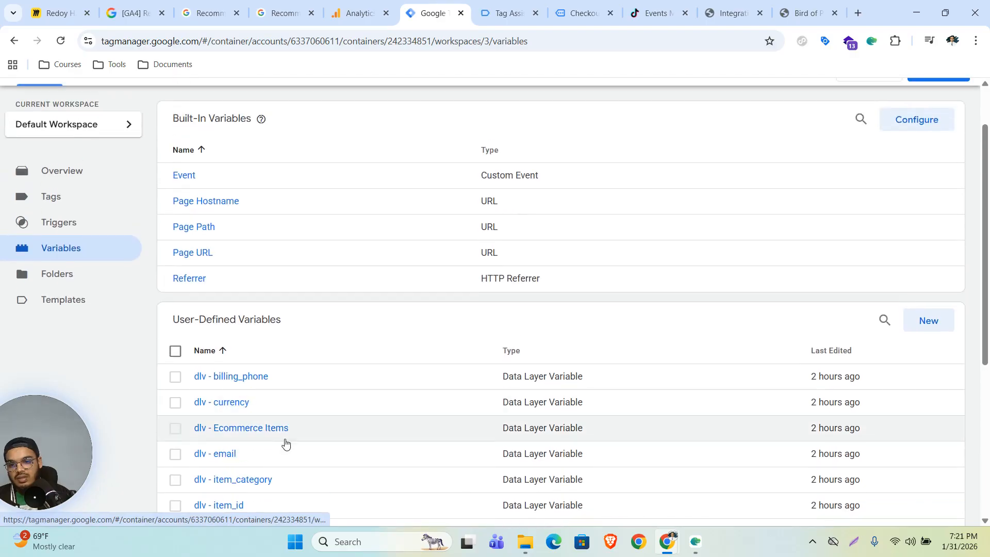
scroll(281, 444, down, 4)
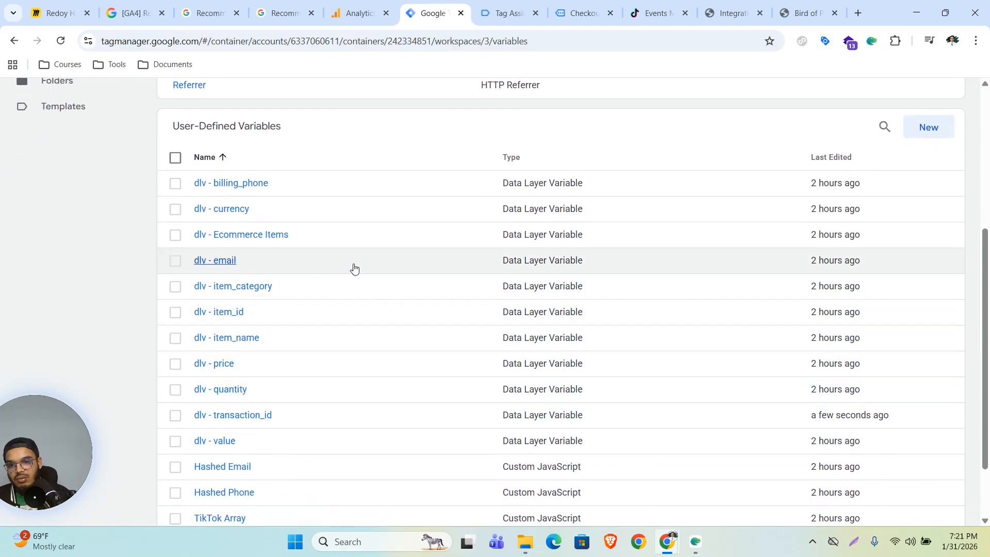
click(221, 441)
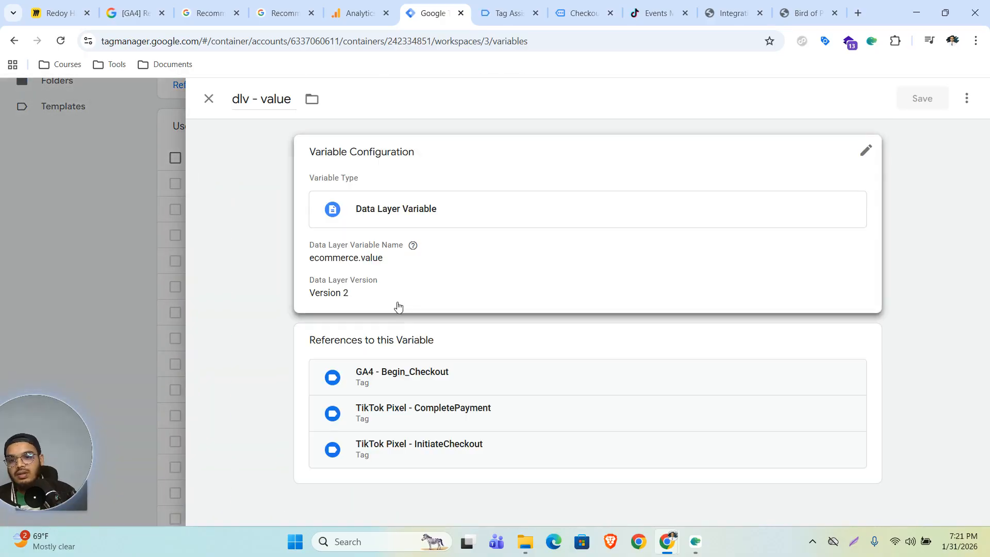
click(110, 268)
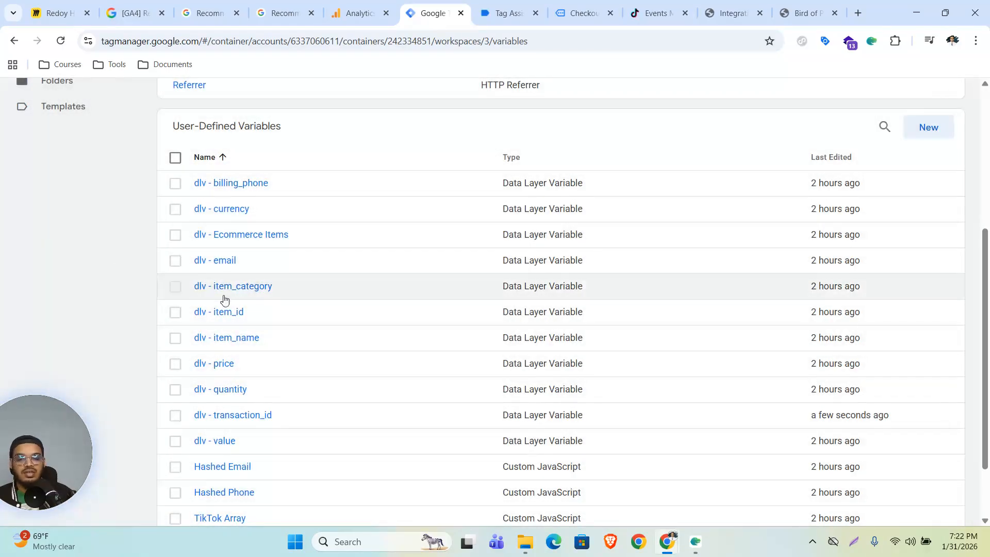
scroll(400, 365, up, 3)
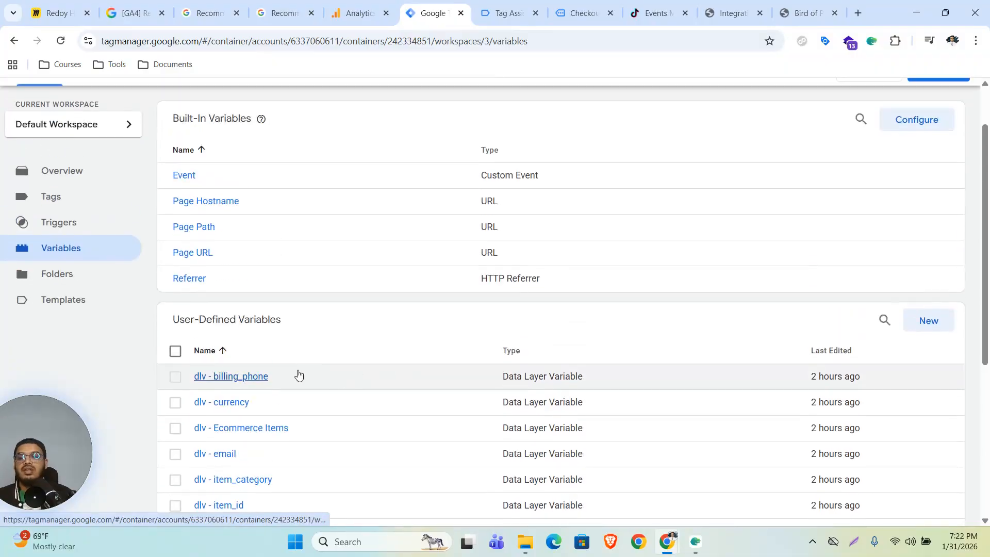
click(101, 206)
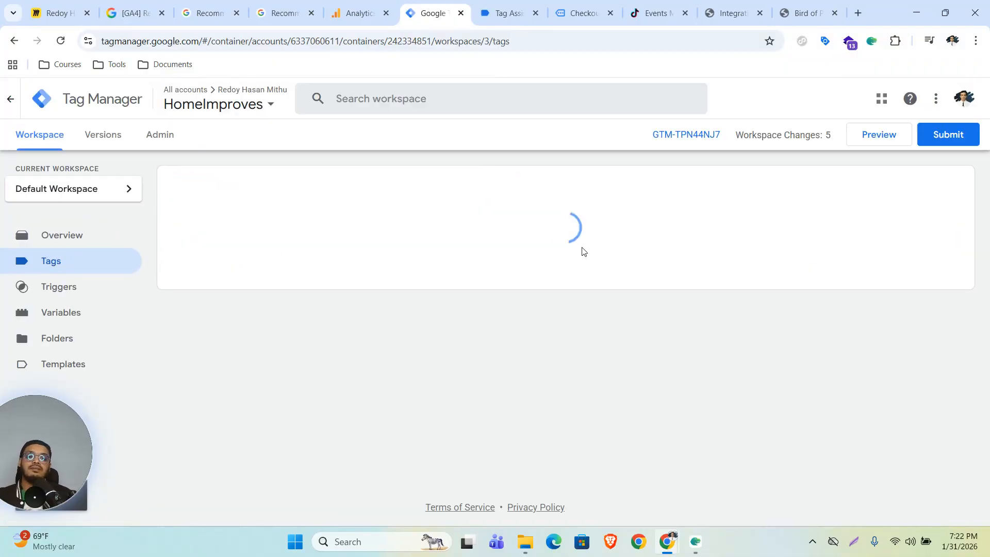
Step: Copy the GA4 - Begin_Checkout tag as GA4 - Purchase with event name purchase
click(335, 267)
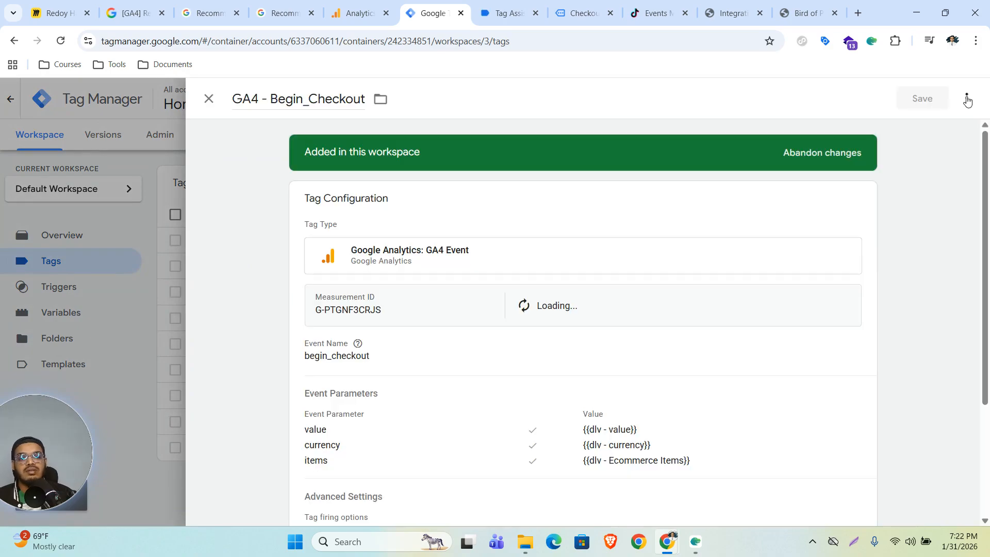
click(967, 98)
click(902, 128)
drag(270, 98, 364, 102)
text(Purchase)
double_click(382, 355)
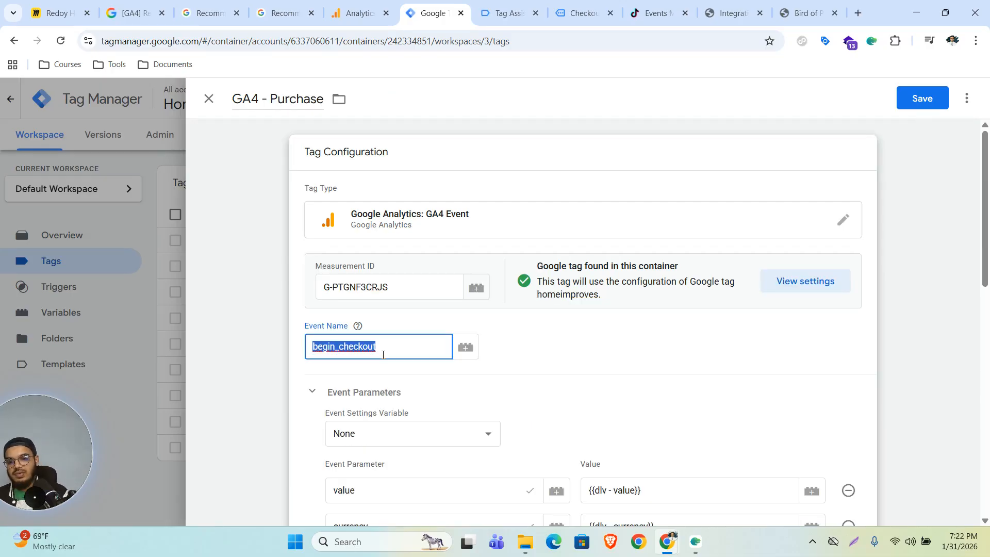
text(purchase)
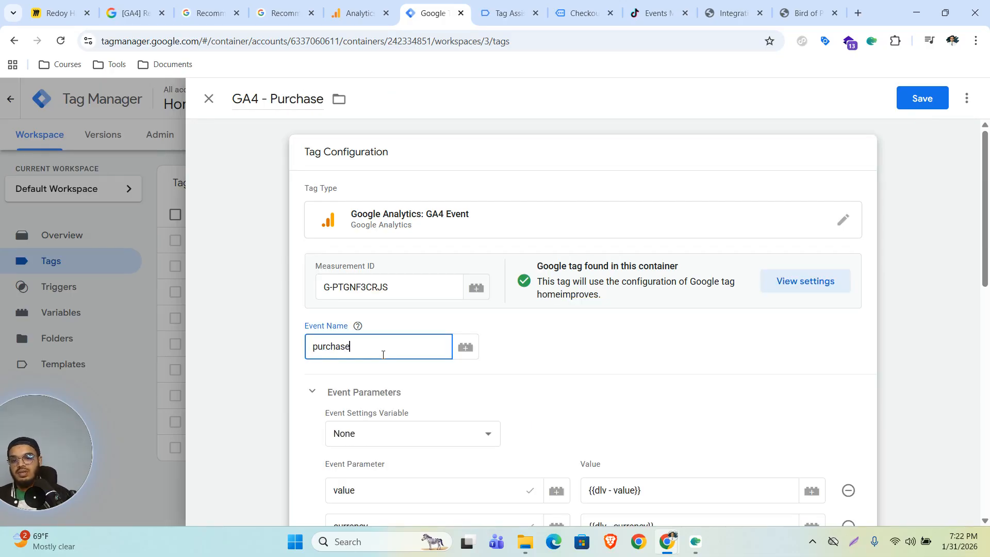
Step: Add a transaction_id event parameter with the value {{dlv - transaction_id}}
scroll(525, 389, down, 3)
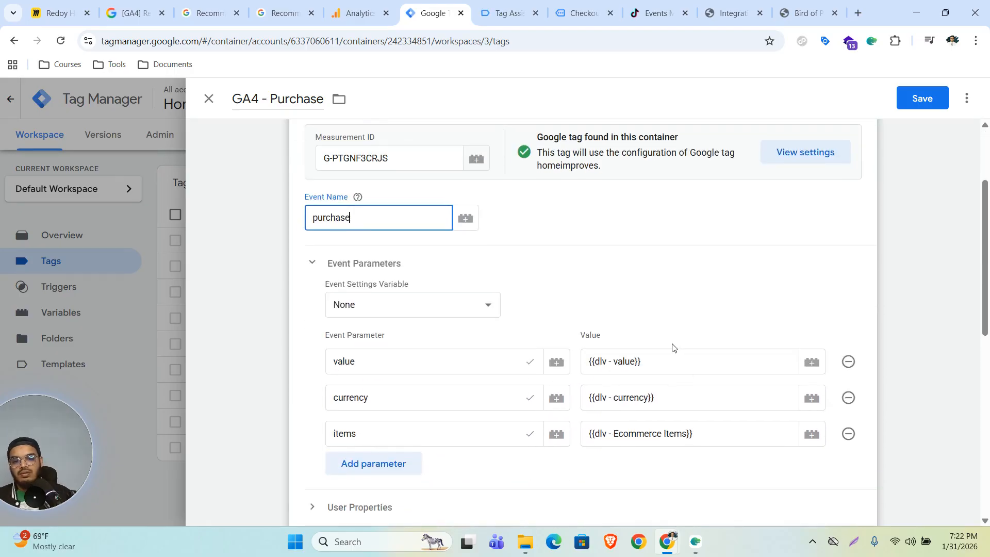
click(373, 467)
scroll(490, 402, down, 3)
click(443, 347)
text(transac)
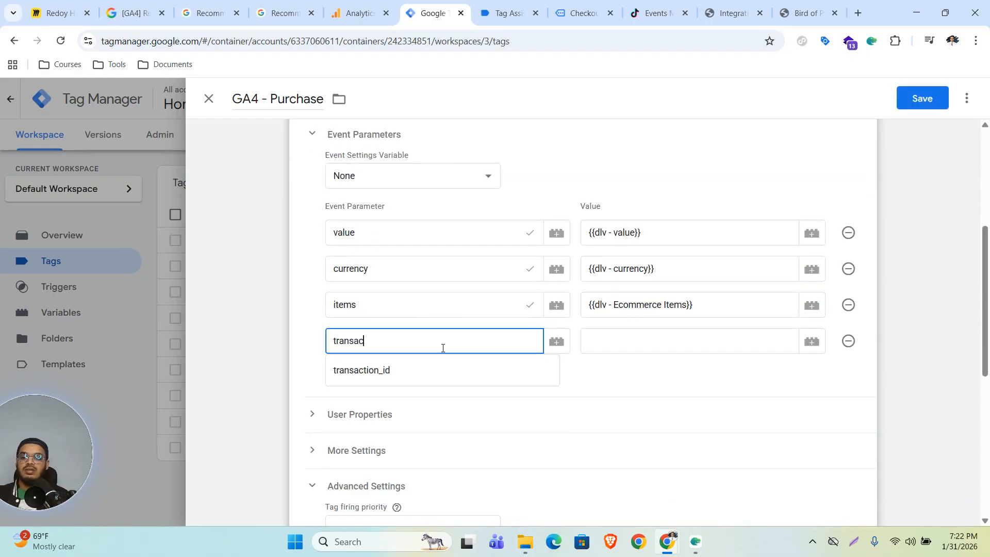
text(tion_id)
click(590, 349)
text({{)
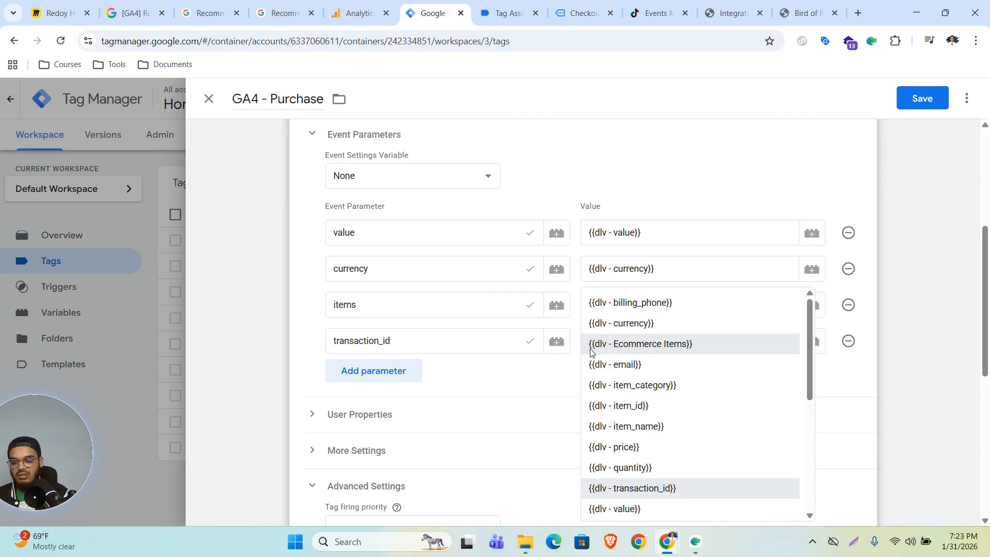
click(590, 349)
click(591, 349)
text({{tran)
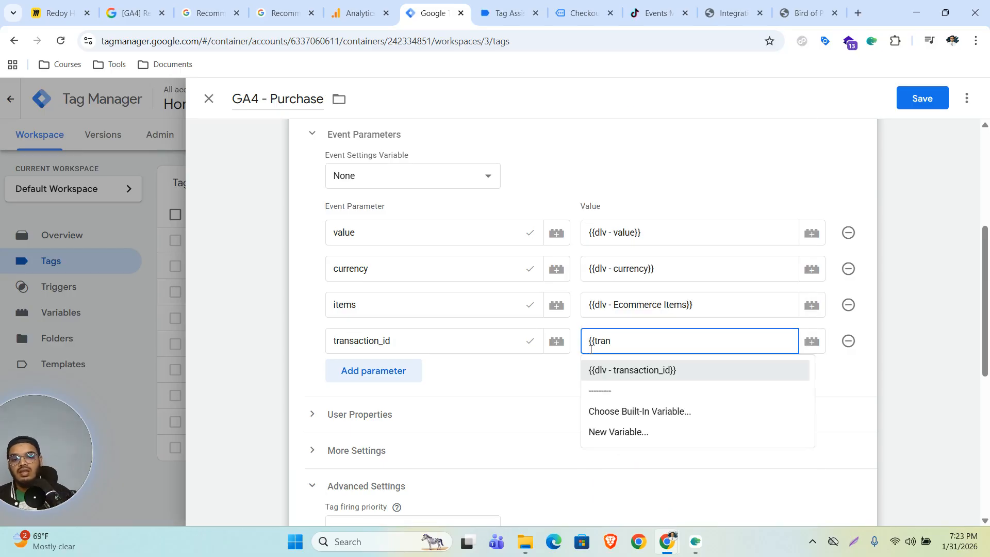
click(660, 375)
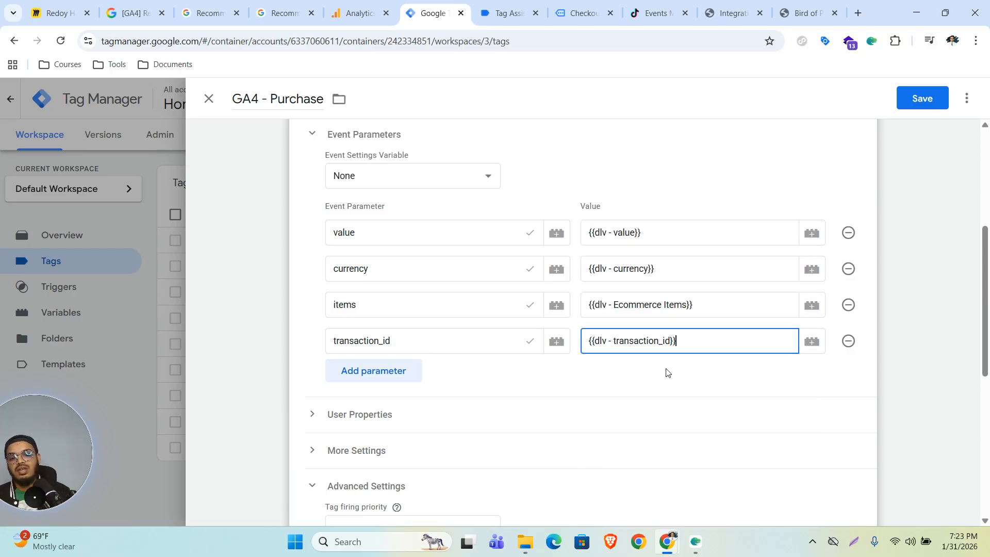
Step: Reset transaction_id's value by choosing dlv - transaction_id from the variable picker
drag(689, 343, 577, 348)
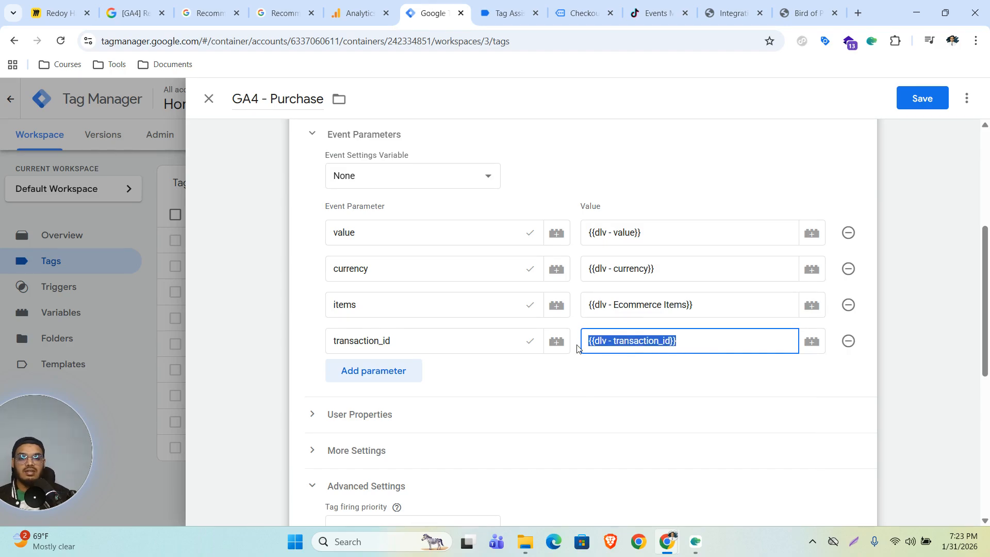
key(BackSpace)
click(812, 342)
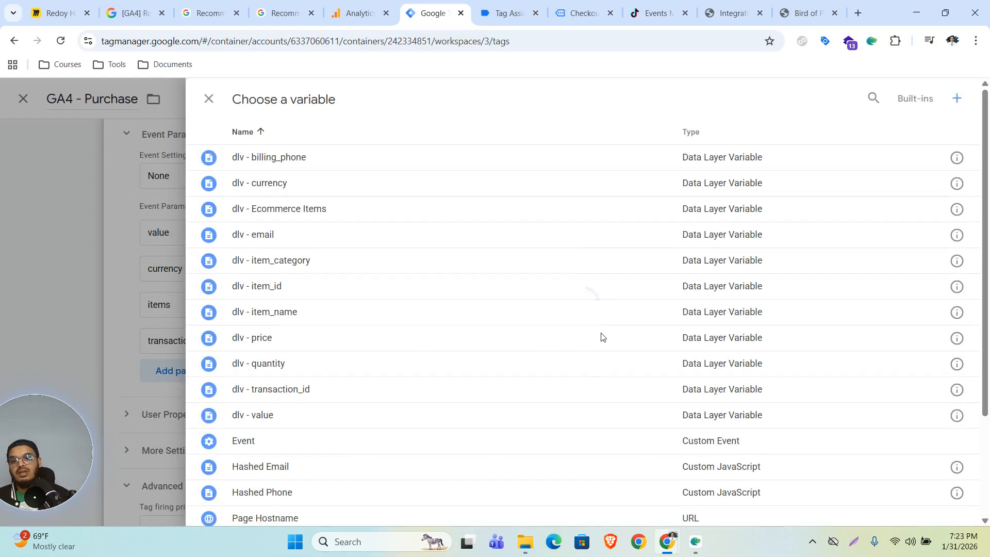
scroll(459, 286, down, 1)
scroll(466, 289, down, 1)
scroll(412, 335, up, 2)
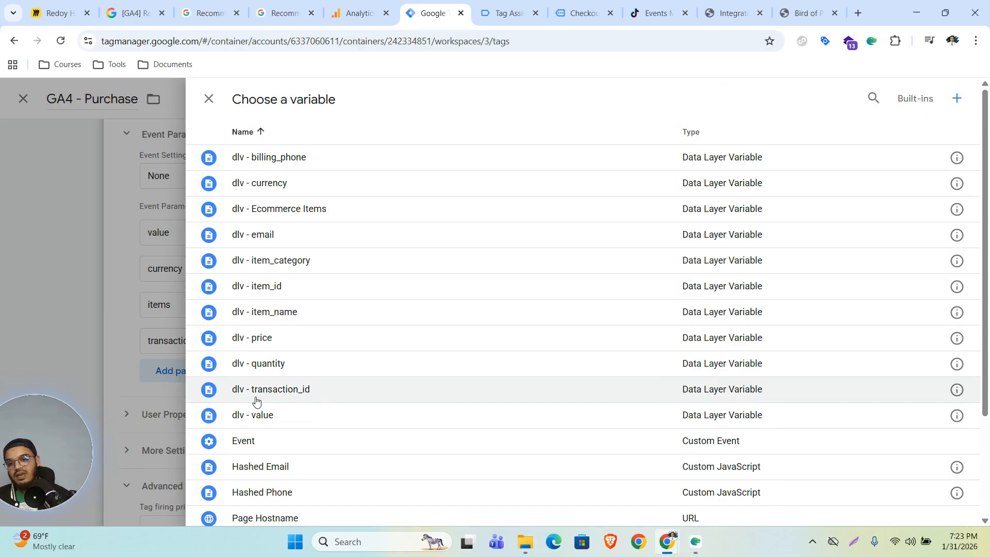
click(279, 396)
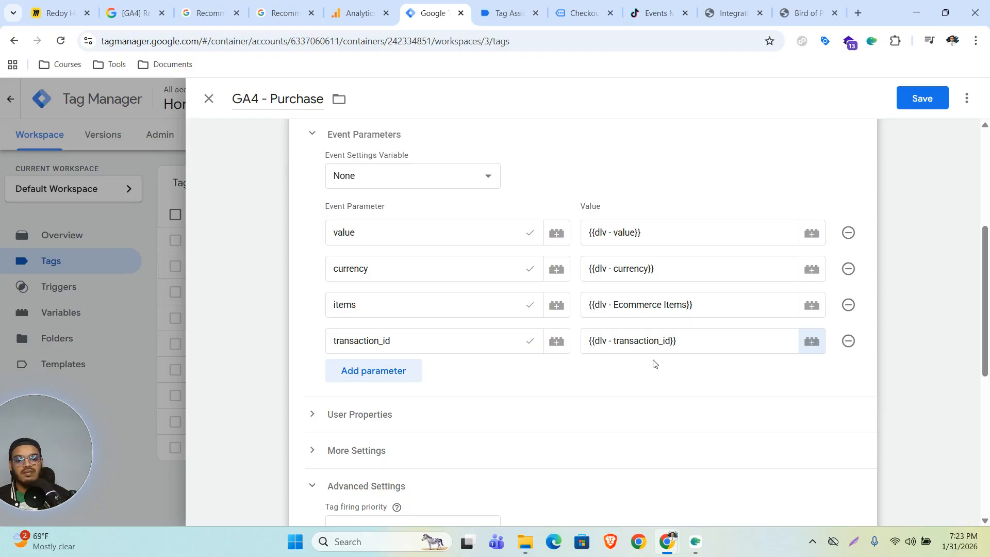
Step: Replace the begin_checkout trigger with purchase and save the GA4 - Purchase tag
scroll(546, 390, down, 5)
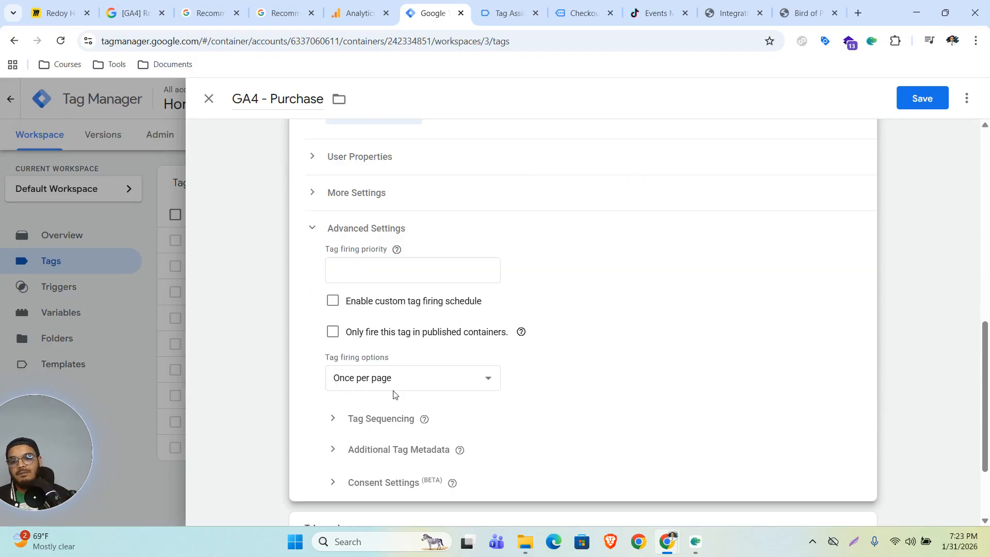
scroll(439, 380, down, 2)
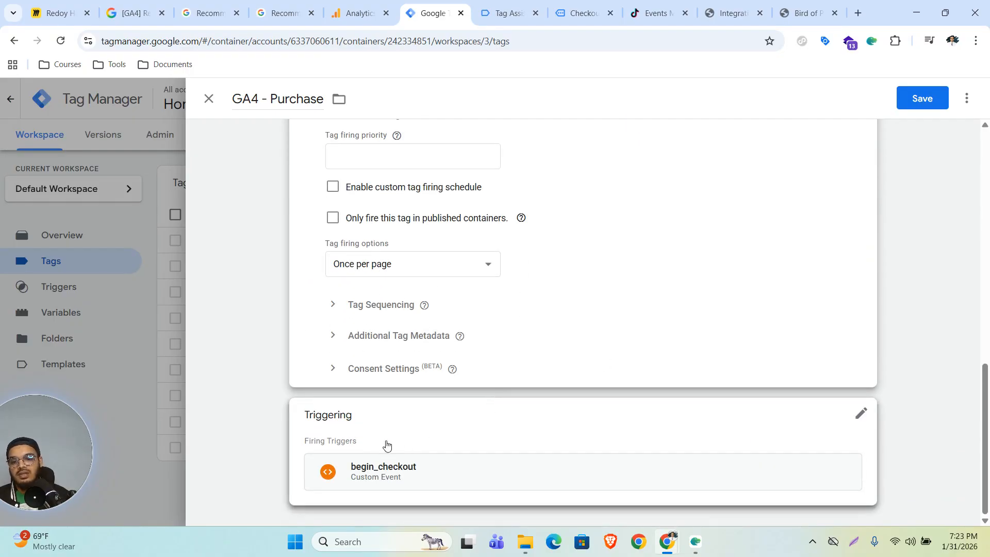
click(861, 416)
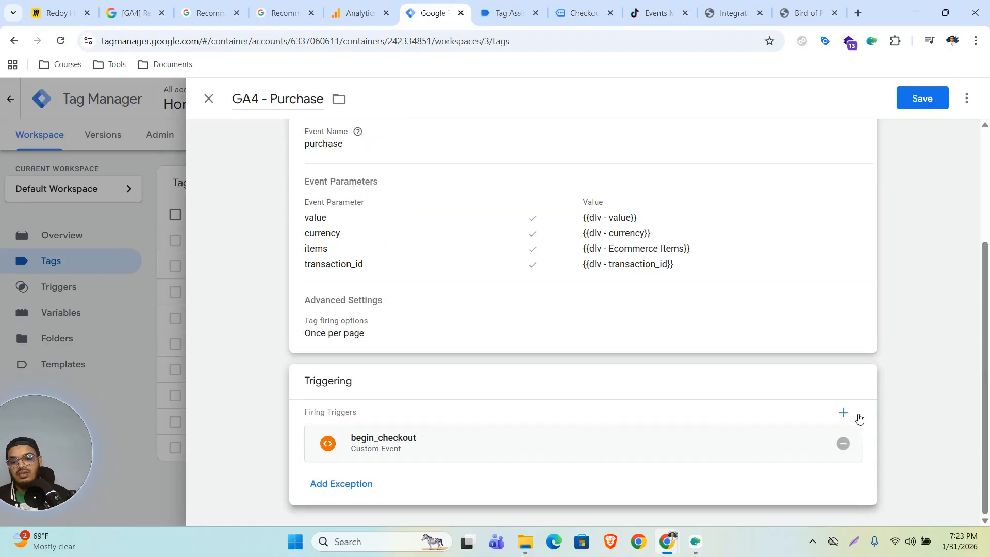
click(842, 444)
click(592, 442)
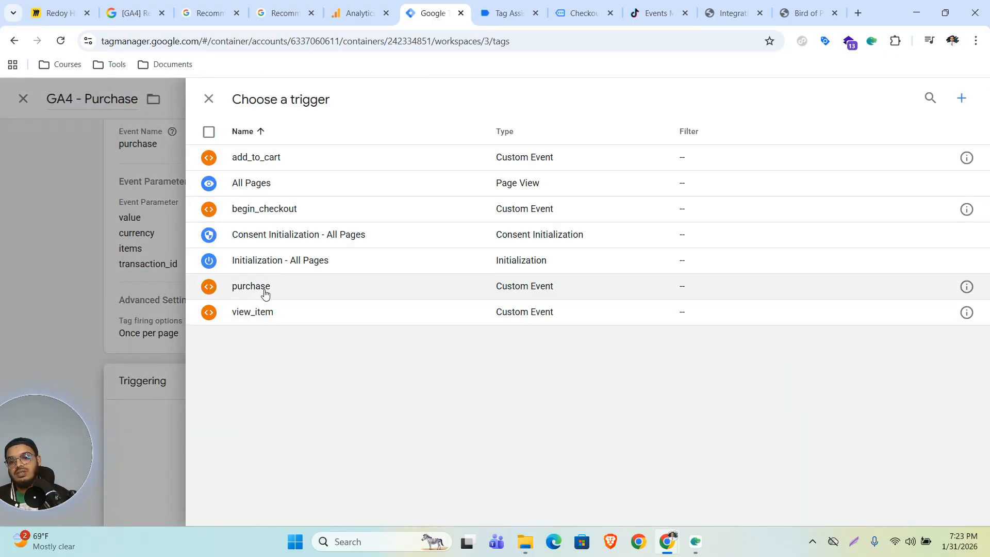
click(265, 287)
click(921, 98)
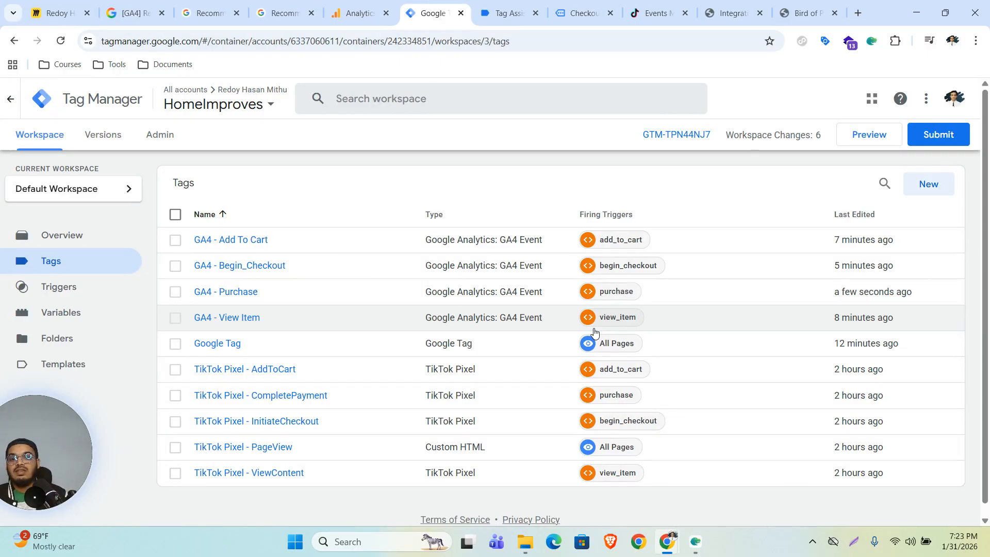
Step: Close the web stream details and finish data collection setup, continuing to the Analytics home page
click(359, 12)
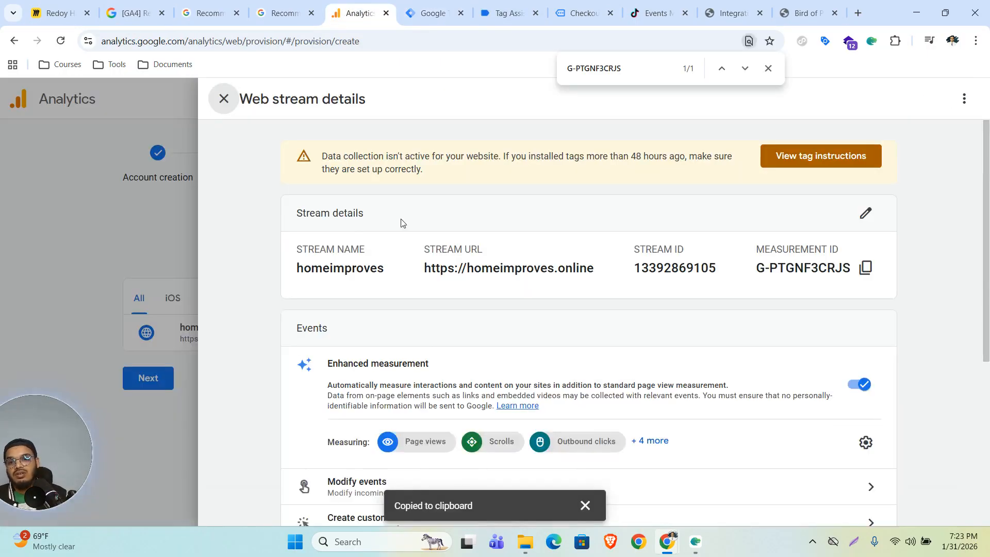
click(224, 99)
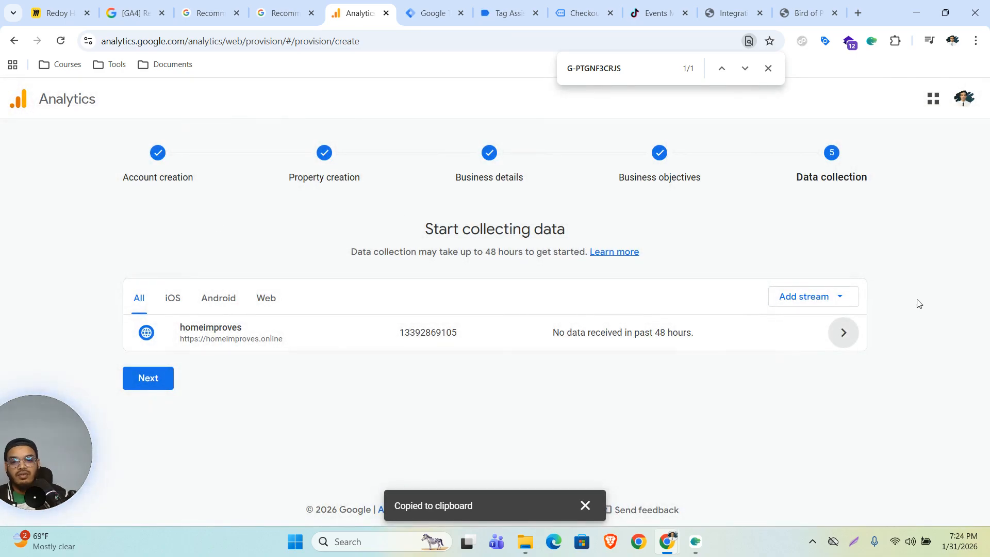
click(148, 378)
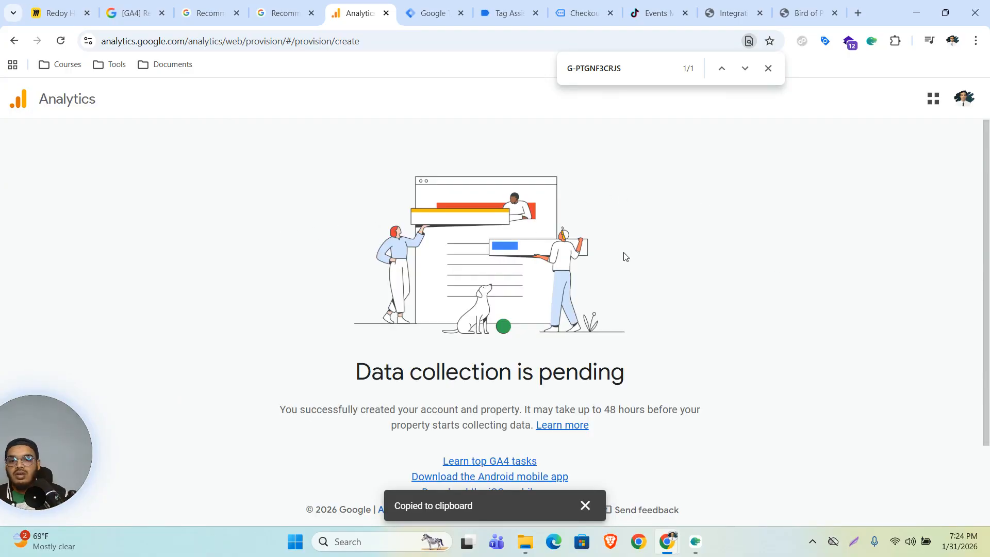
scroll(727, 269, down, 1)
click(523, 478)
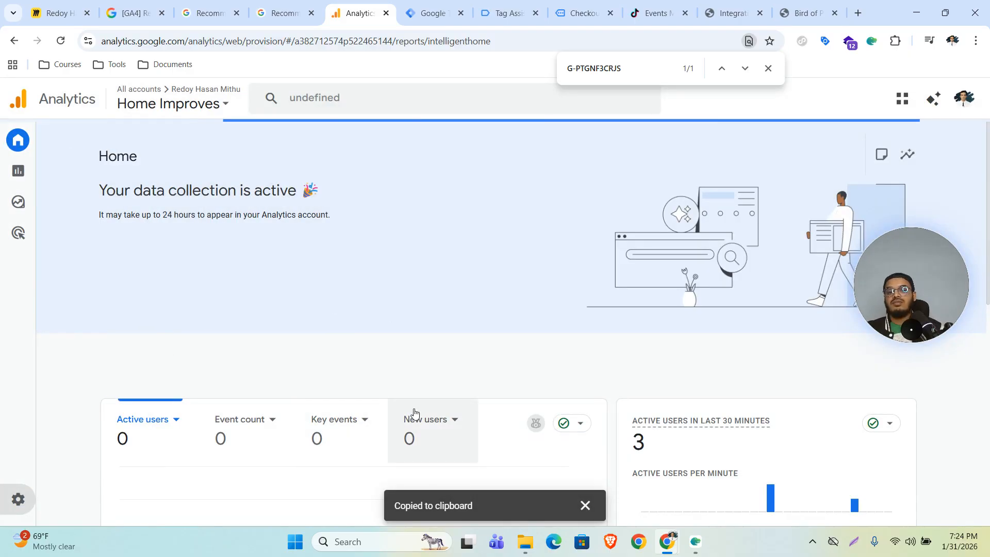
Step: Open DebugView for the Home Improves property
scroll(590, 367, up, 1)
scroll(453, 389, down, 6)
scroll(325, 382, down, 1)
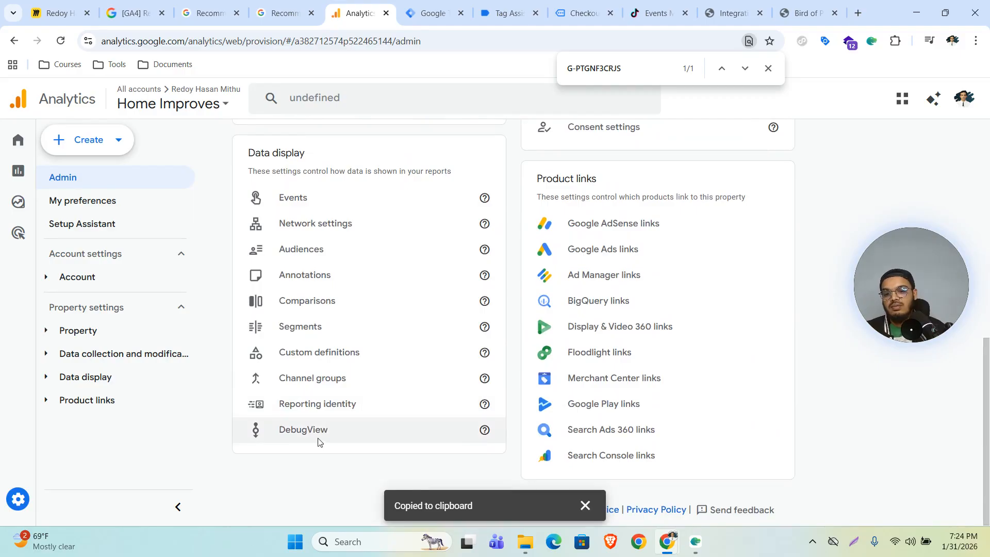
click(318, 434)
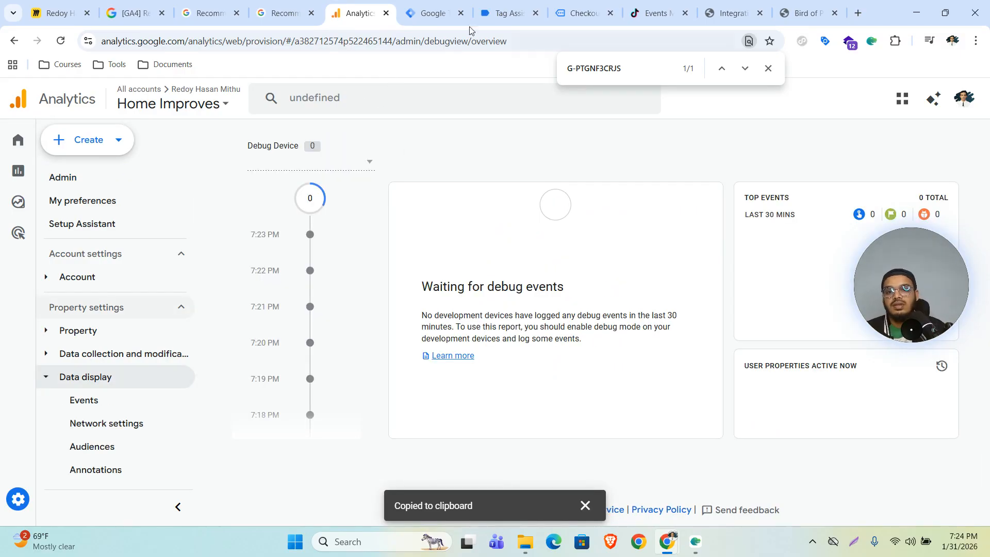
click(435, 13)
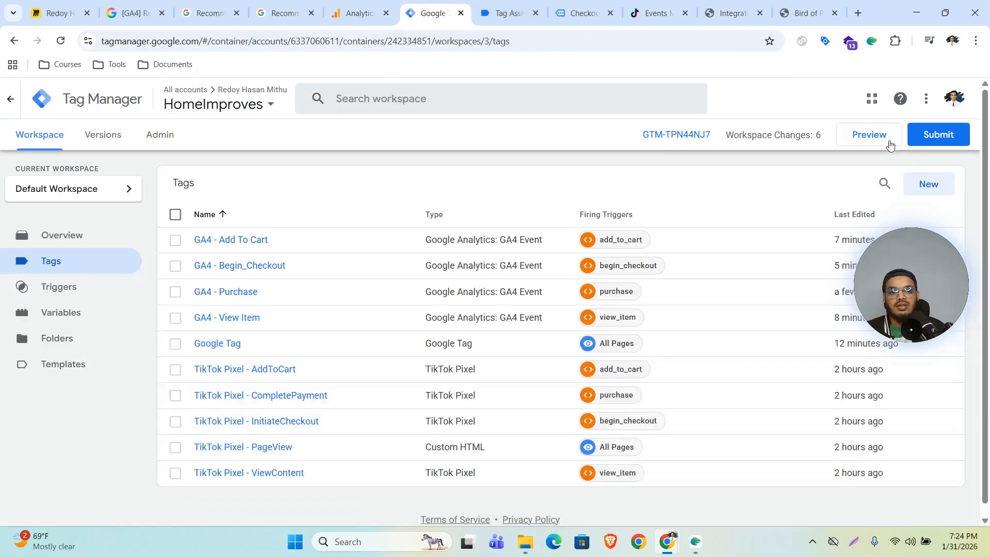
Step: Start a Preview session connected to homeimproves.online and open the Hoya Obovatum product page
click(868, 139)
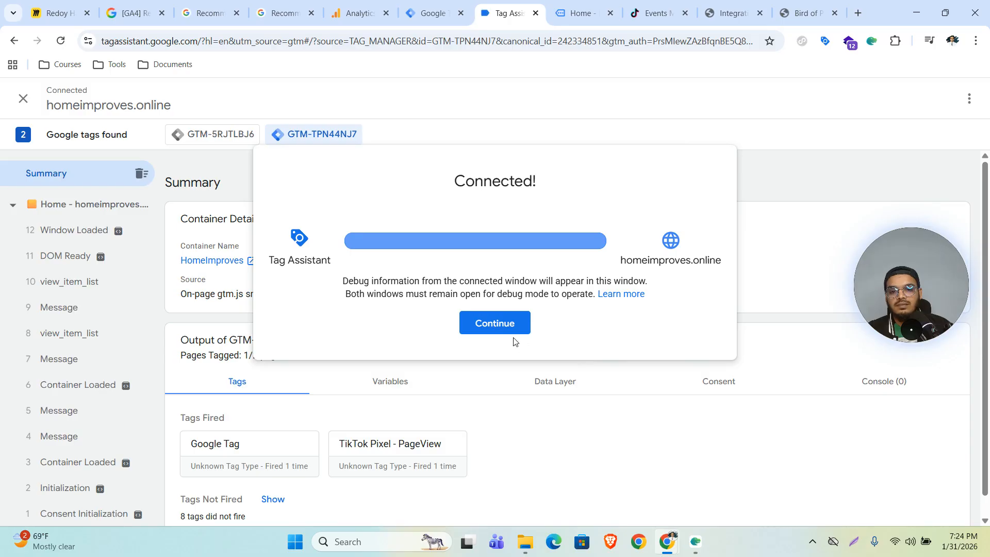
click(497, 330)
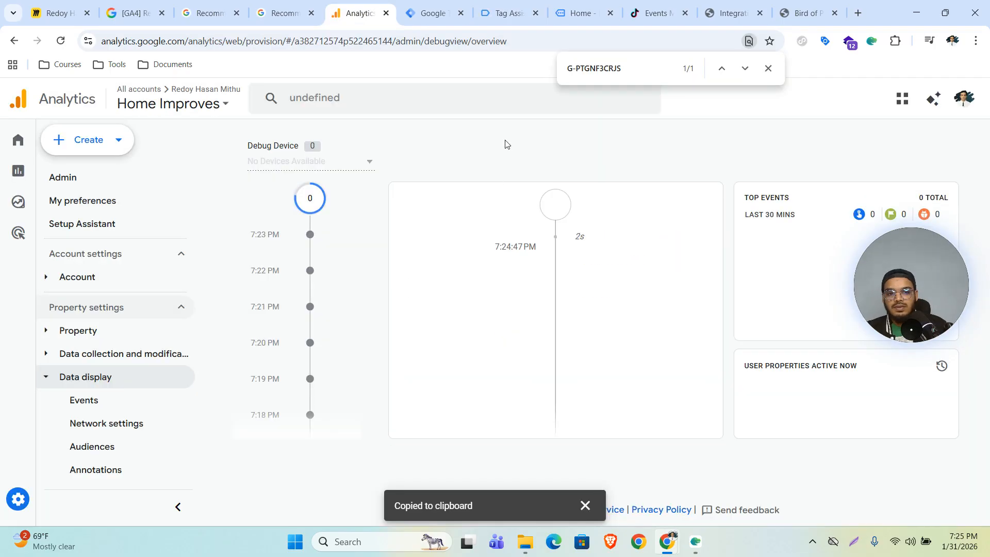
click(579, 11)
click(517, 233)
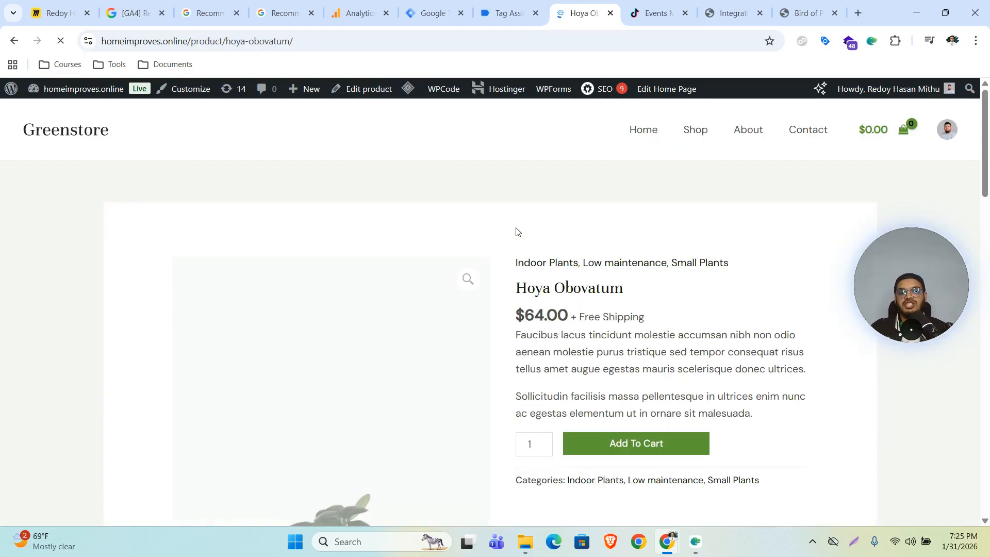
Step: Add Hoya Obovatum to the cart in the WooCommerce store
scroll(538, 224, down, 3)
scroll(538, 224, down, 1)
click(629, 258)
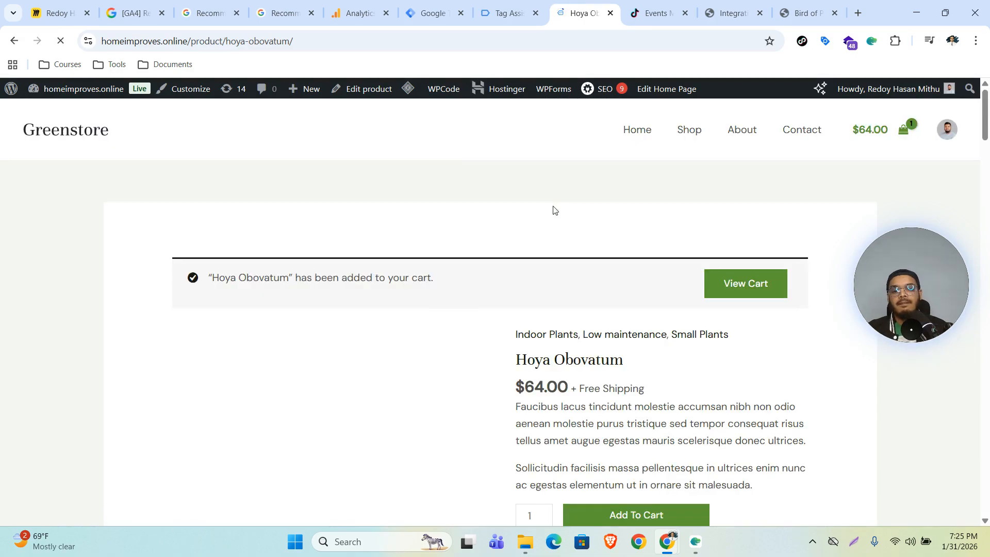
Step: Check out and place the $64.00 cash-on-delivery order, then return to Analytics
click(901, 130)
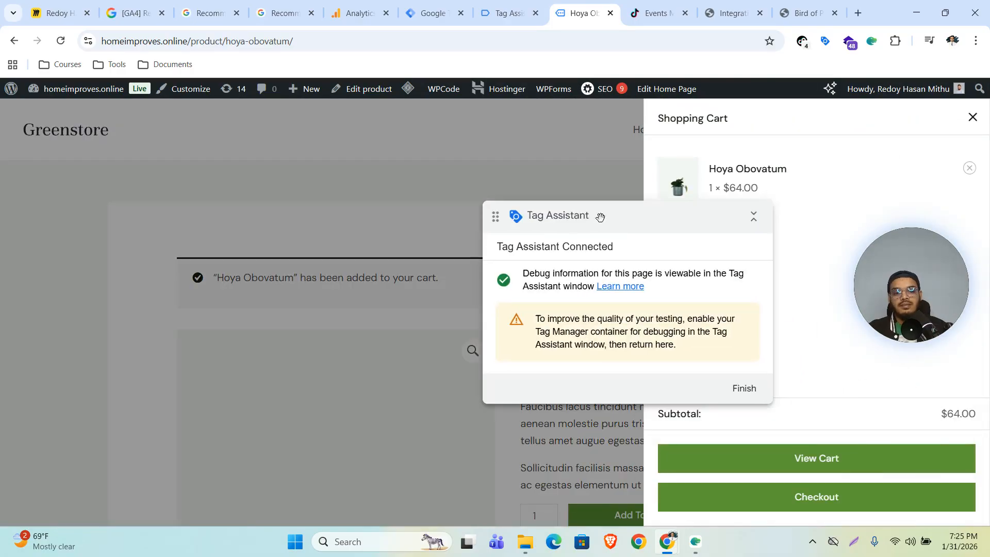
click(789, 495)
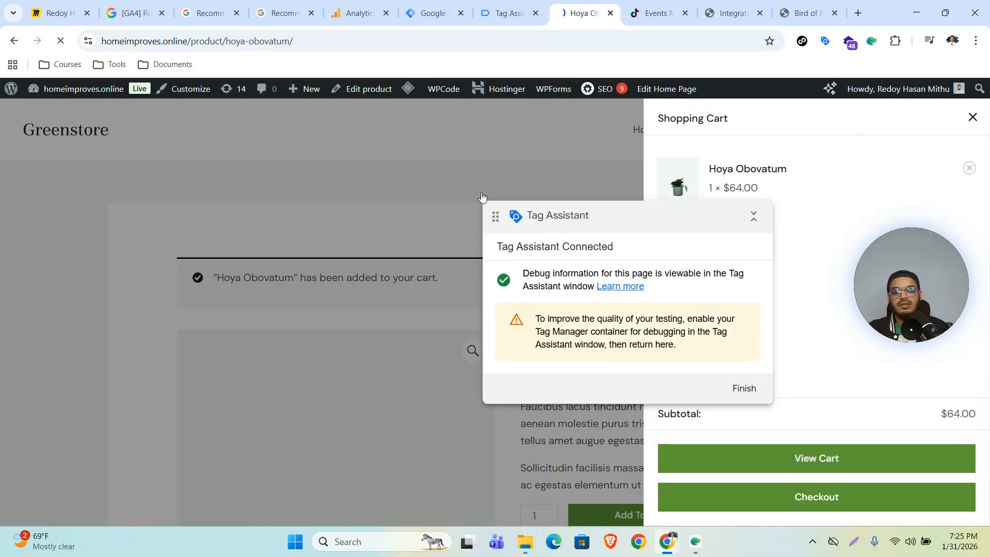
scroll(494, 196, down, 2)
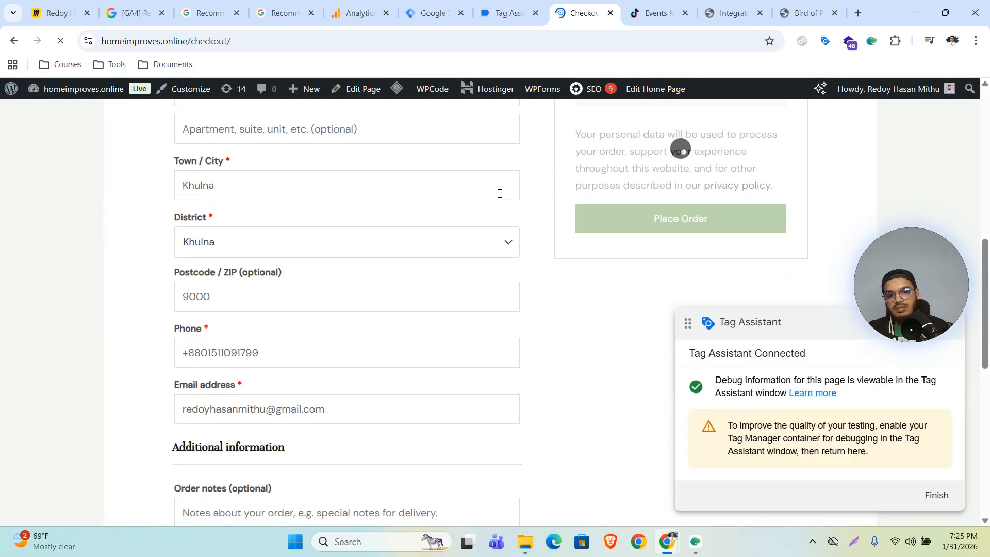
click(613, 207)
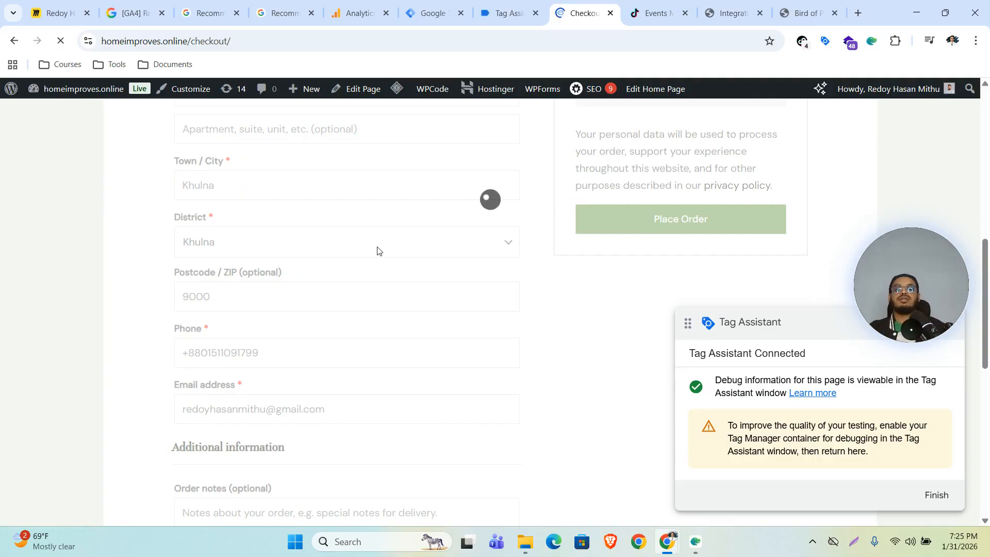
click(355, 8)
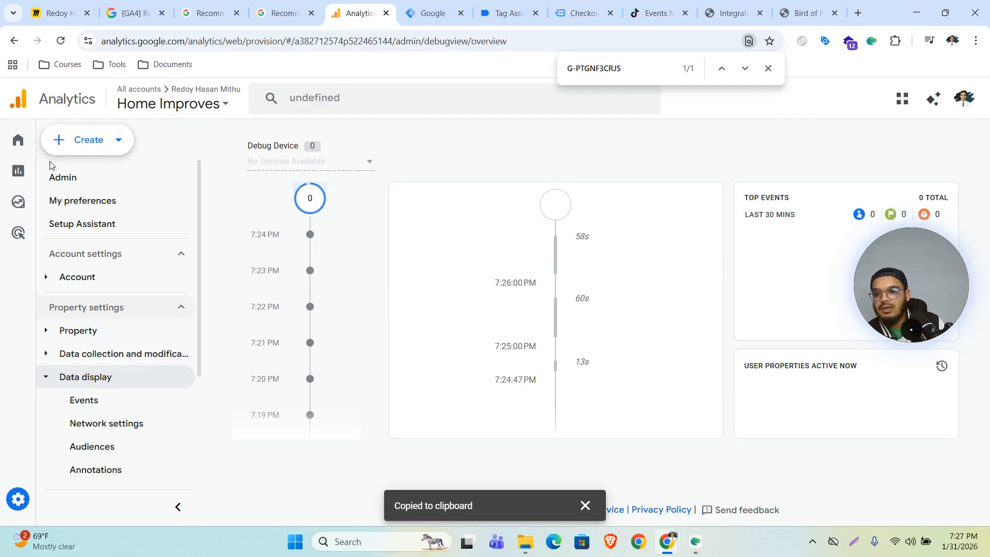
Step: Open the Realtime overview and page through the Event count card's event rows
mouse_move(21, 176)
click(52, 174)
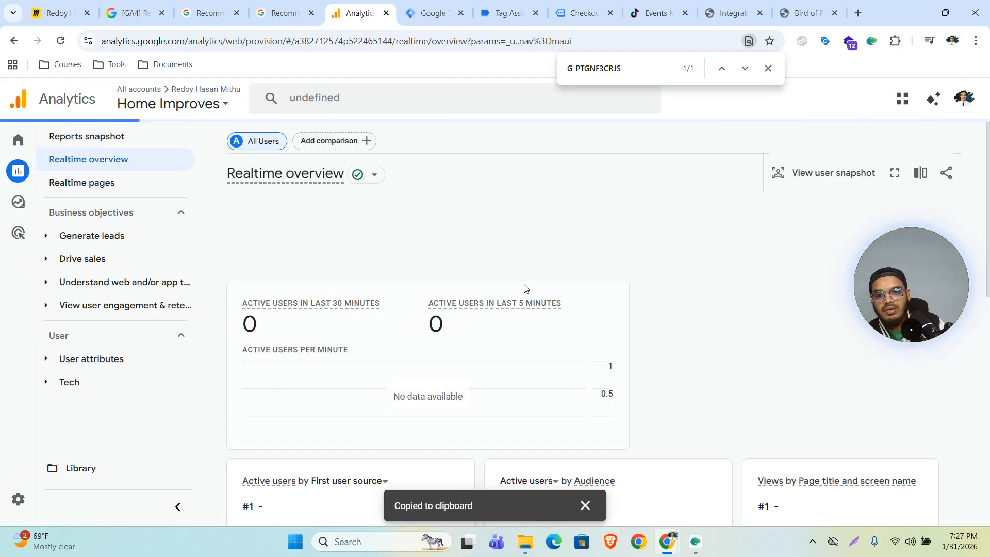
scroll(524, 285, down, 10)
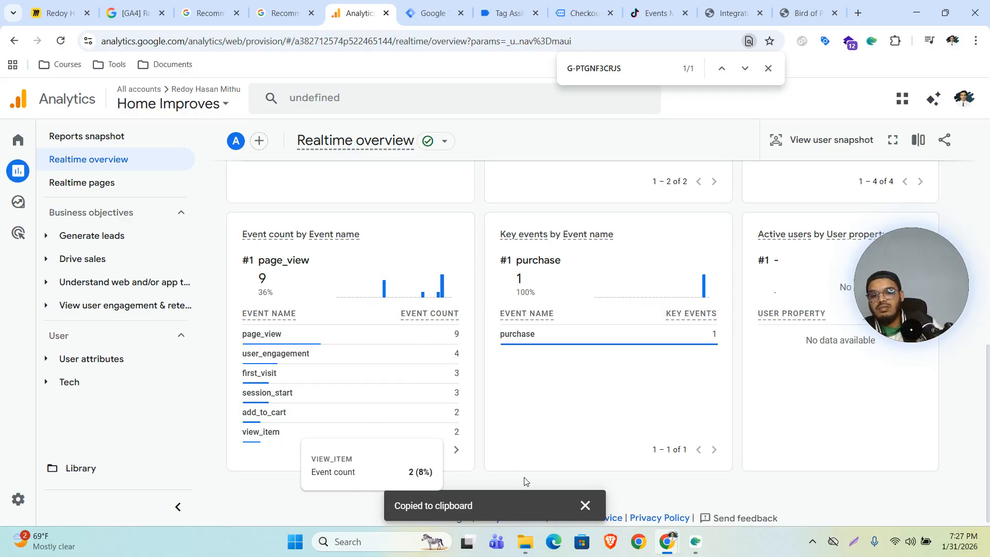
click(456, 449)
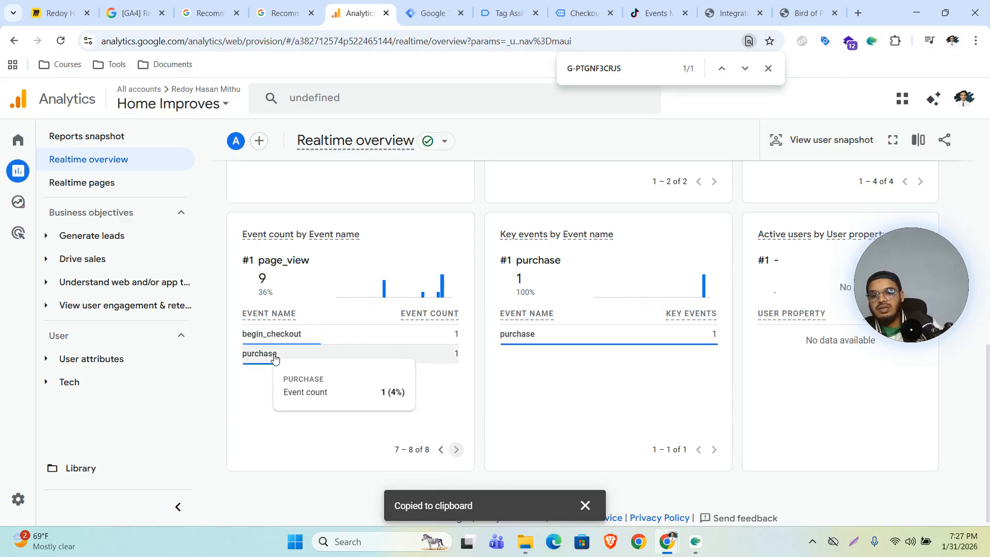
click(441, 449)
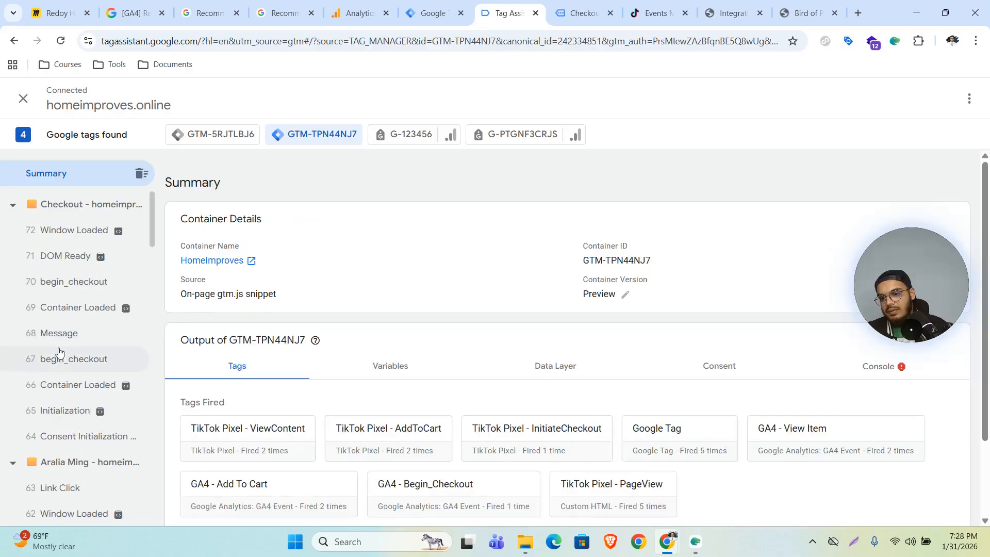
Step: Check which tags fired for begin_checkout in Tag Assistant, then open the Data display admin settings
click(59, 356)
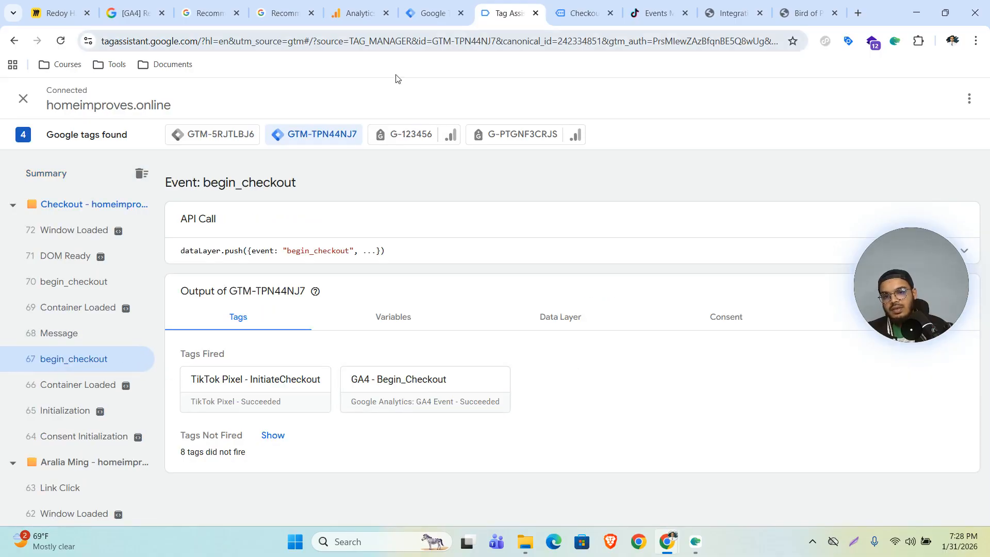
click(357, 13)
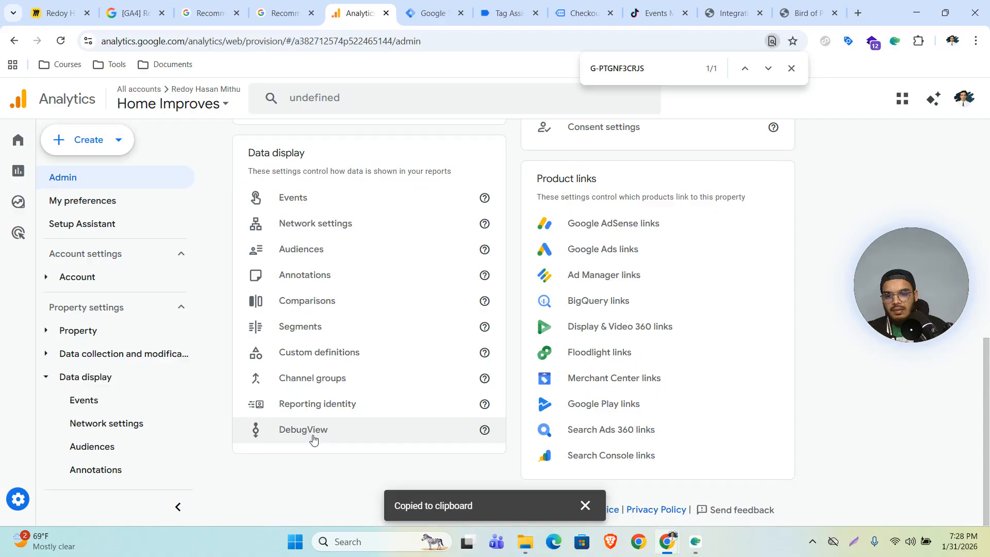
click(311, 438)
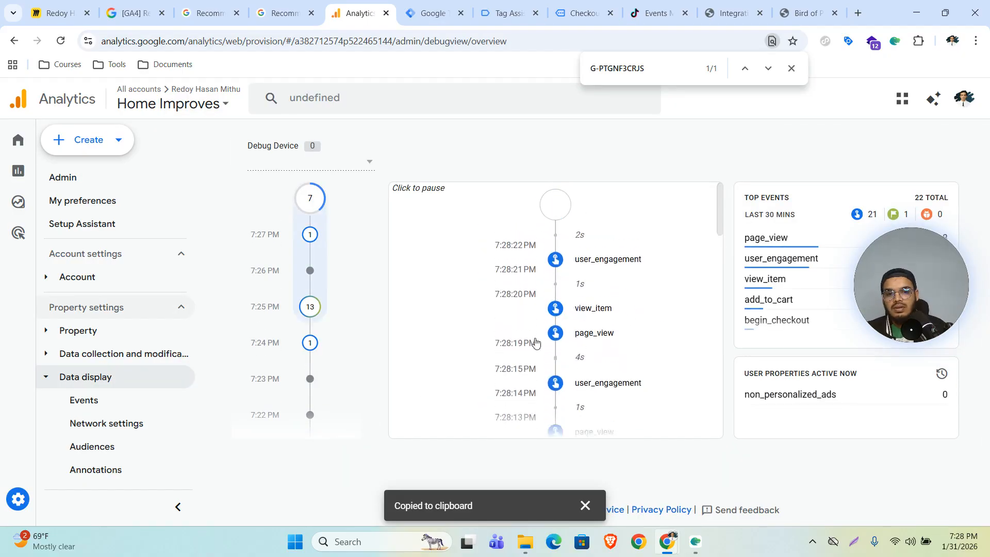
Step: Scroll the DebugView seconds stream for add_to_cart, begin_checkout and purchase, then reopen Realtime overview
scroll(630, 295, down, 2)
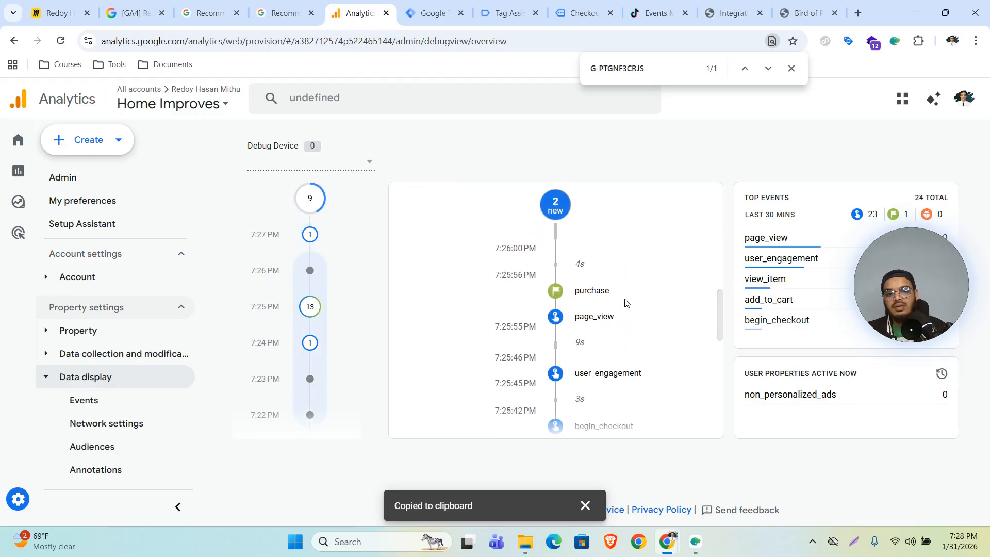
scroll(612, 338, down, 6)
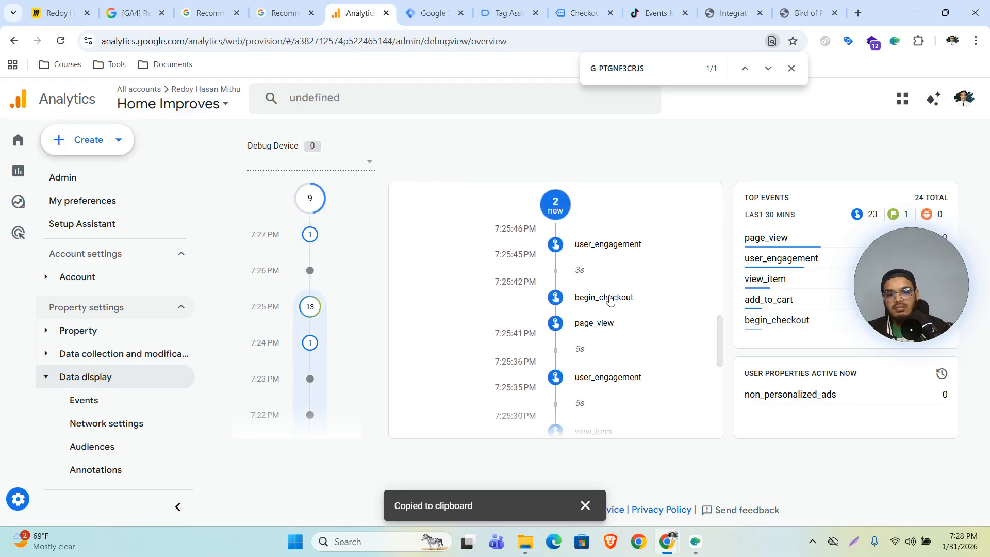
scroll(603, 326, down, 1)
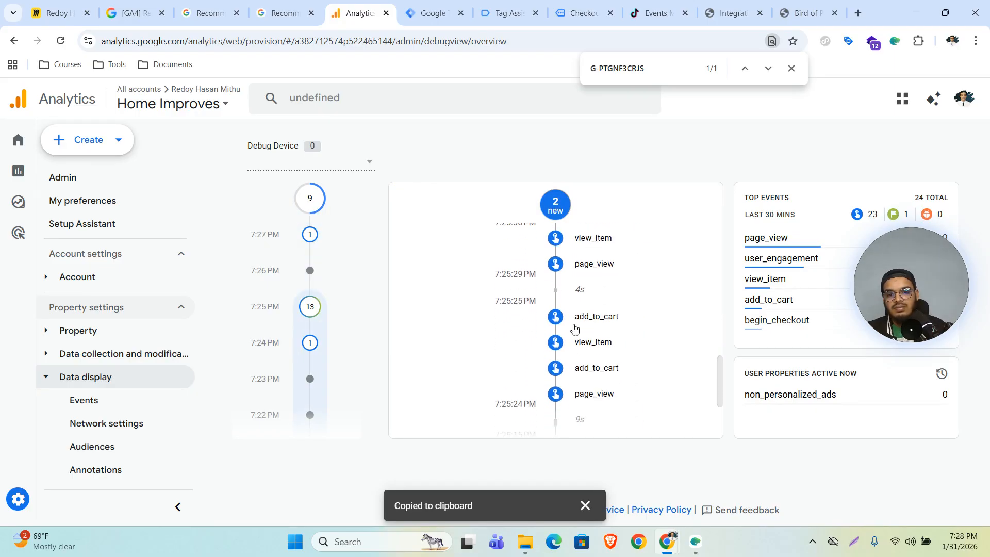
scroll(598, 369, down, 3)
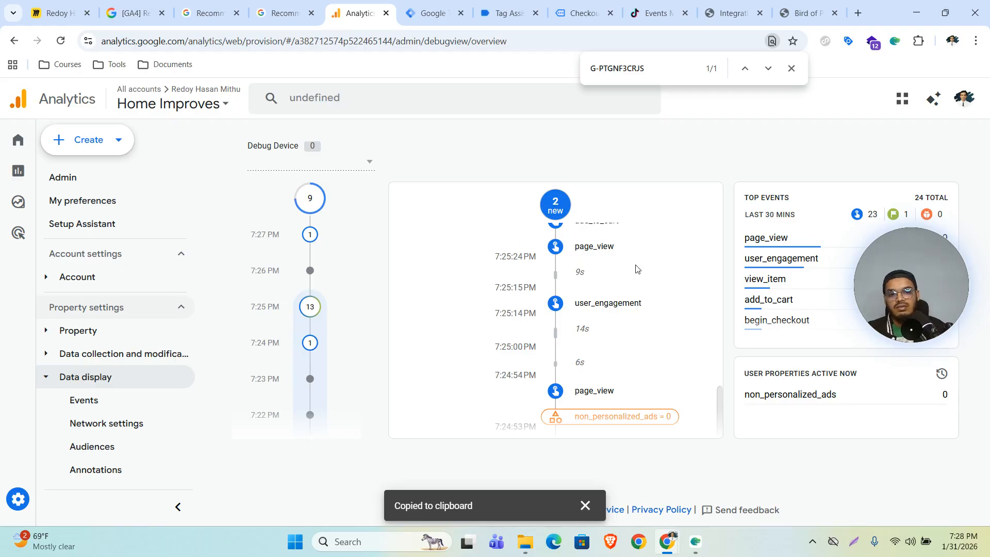
scroll(576, 305, up, 5)
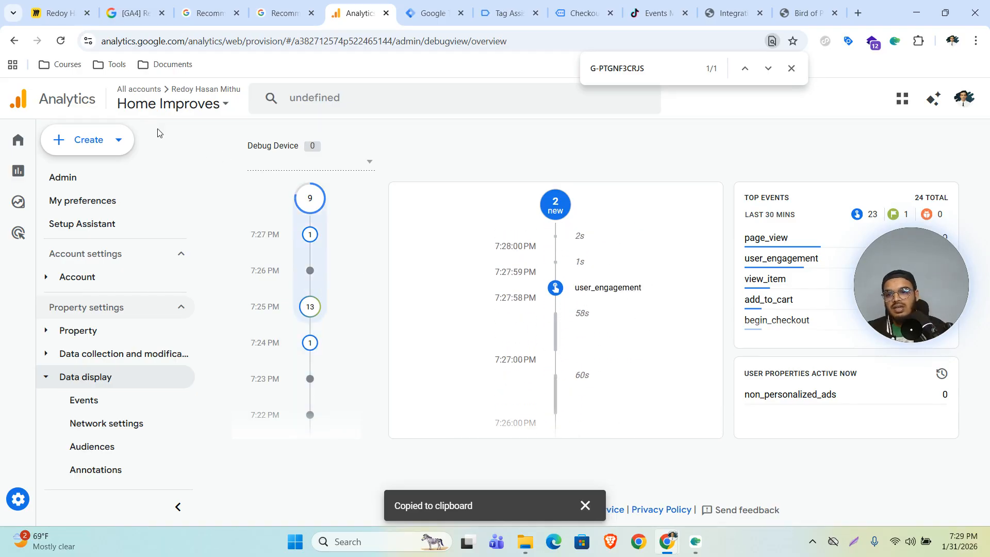
click(18, 170)
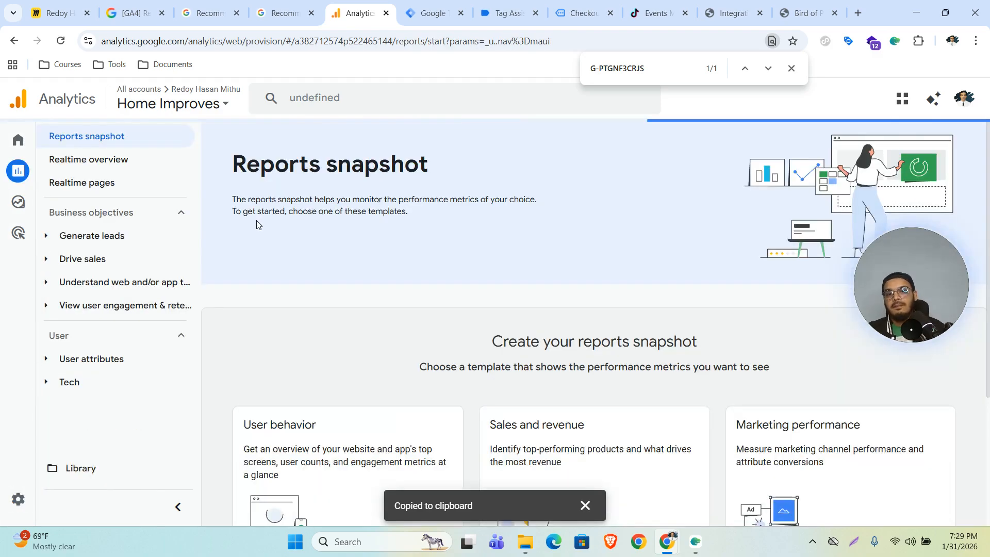
click(115, 161)
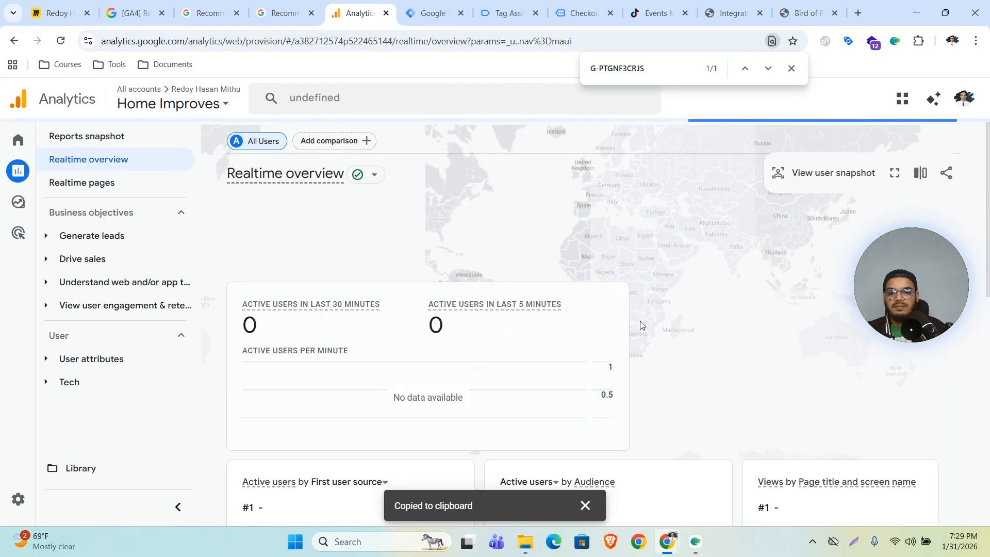
Step: Page the Event count card to rows 7–8 showing begin_checkout and purchase, then open Admin
scroll(507, 356, down, 10)
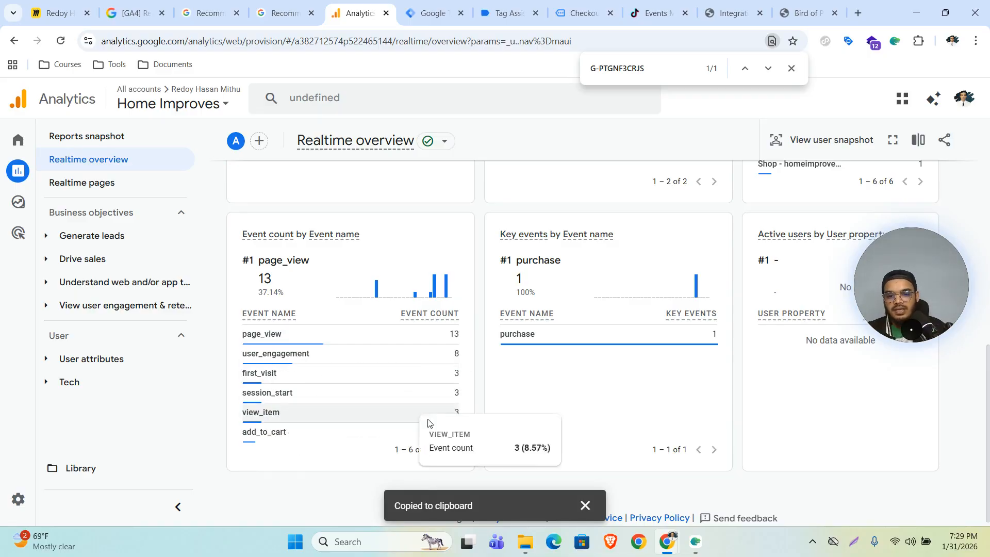
click(456, 449)
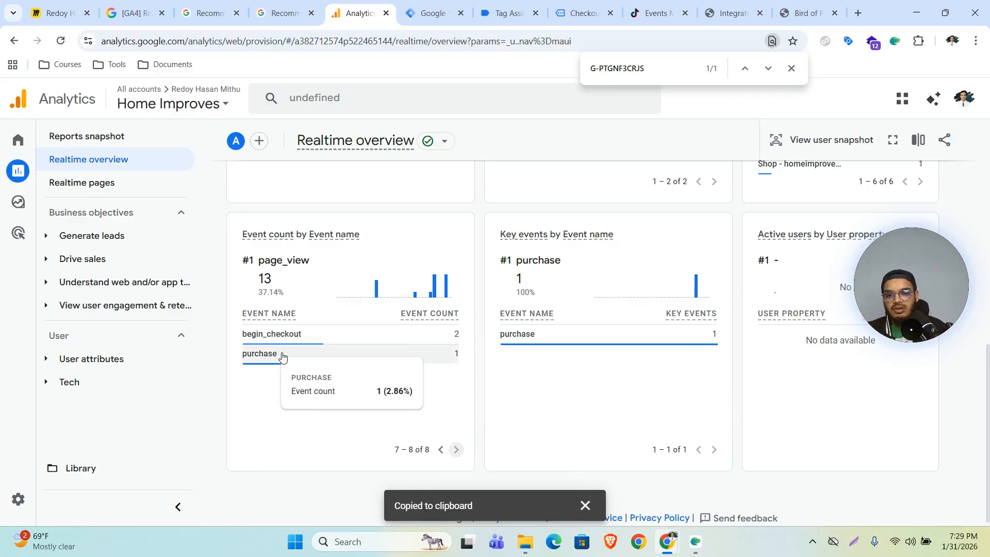
mouse_move(30, 447)
click(31, 499)
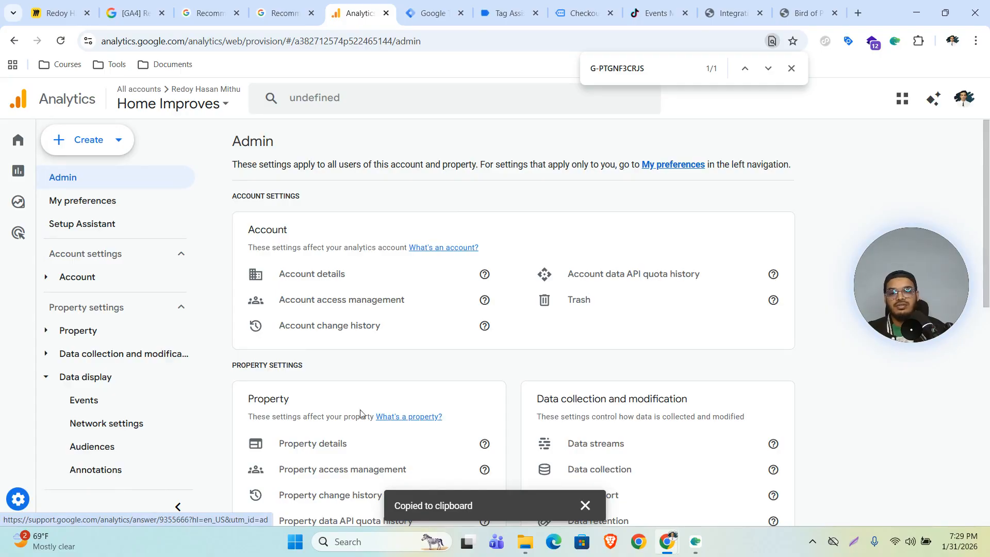
Step: In DebugView, inspect the begin_checkout event's items and expand the Aralia Ming item
click(610, 327)
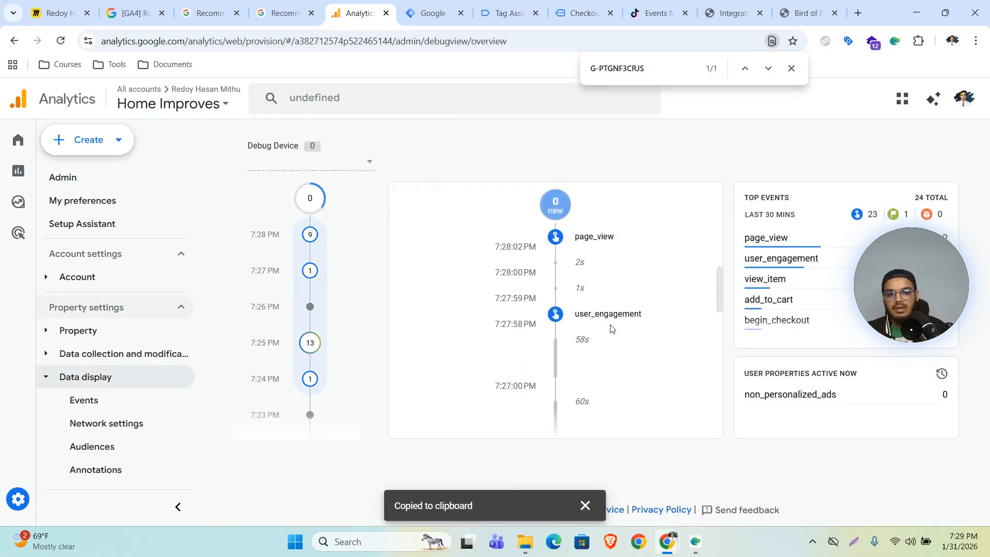
click(601, 326)
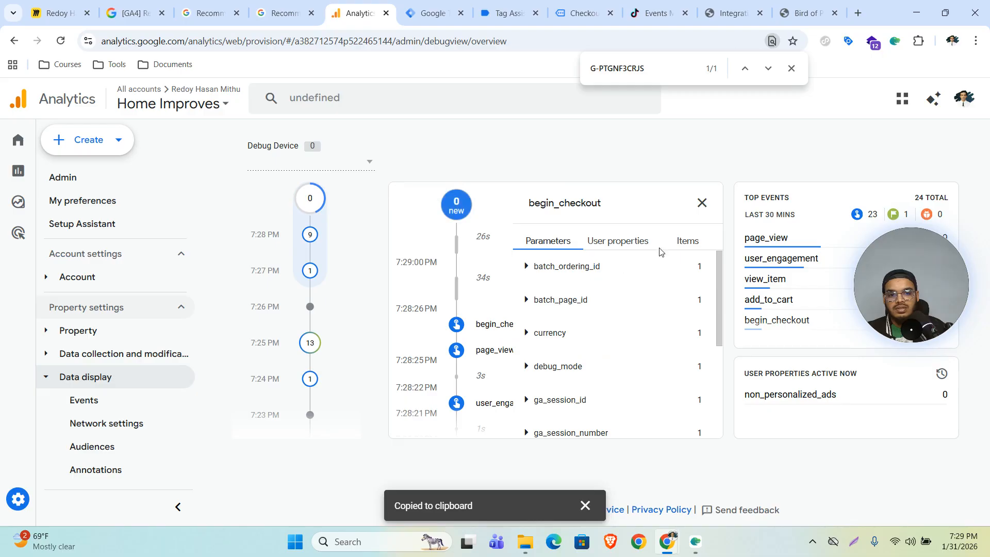
click(688, 241)
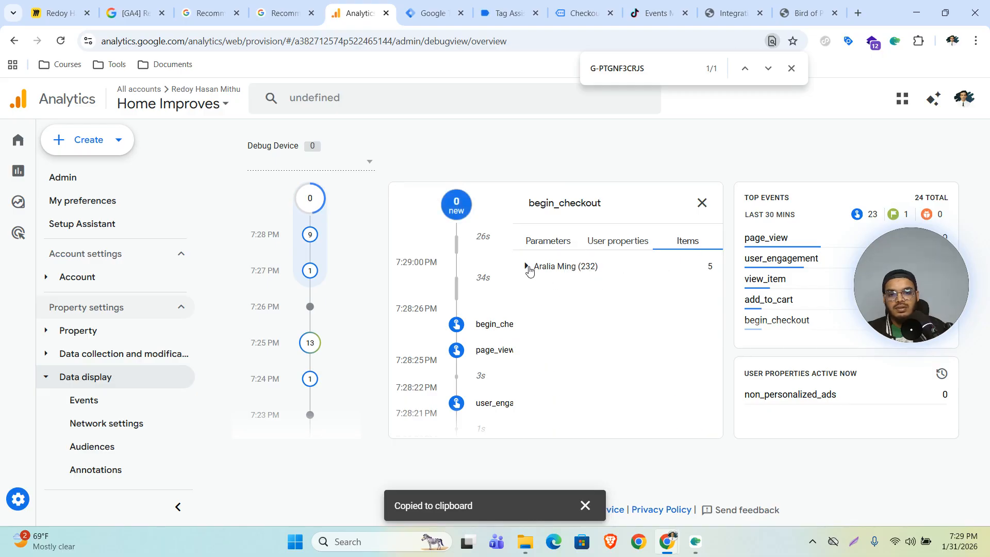
click(525, 266)
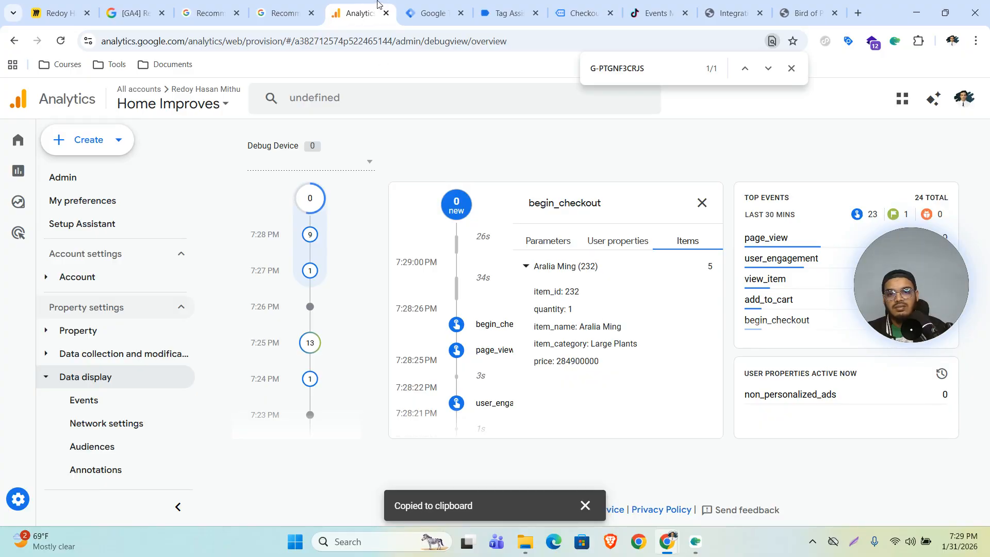
click(702, 204)
Step: Inspect the purchase event: expand the Hoya Obovatum item, check user properties, review parameters
scroll(632, 335, down, 10)
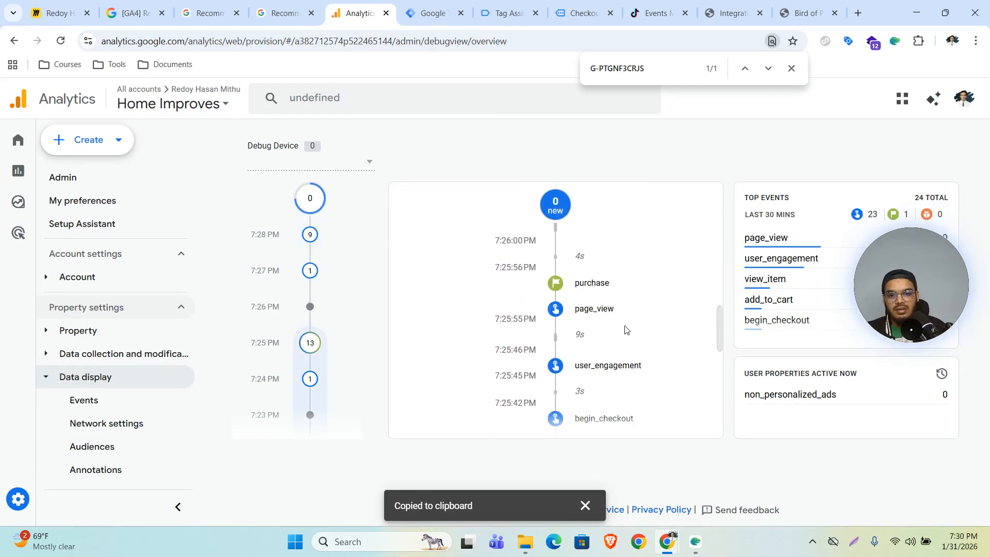
click(587, 304)
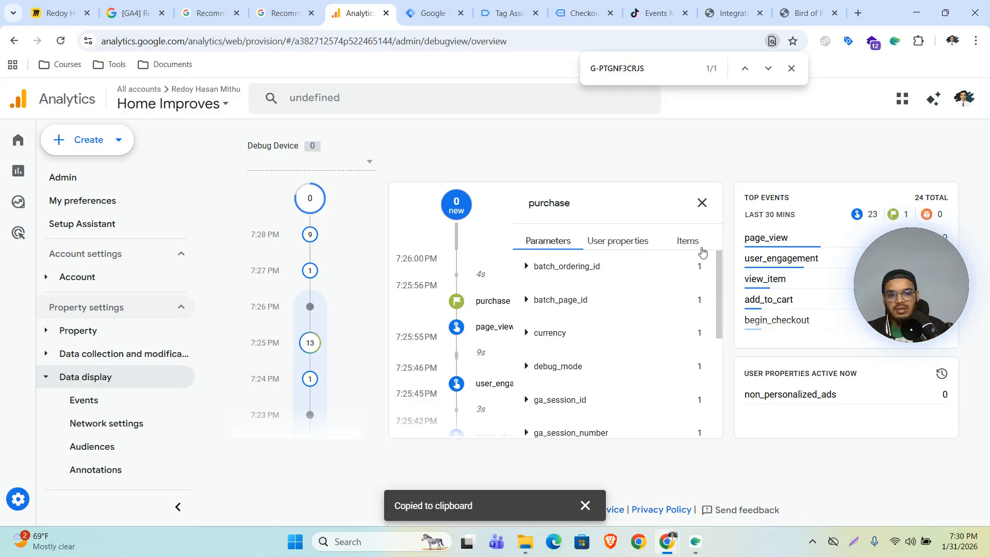
click(699, 249)
click(580, 266)
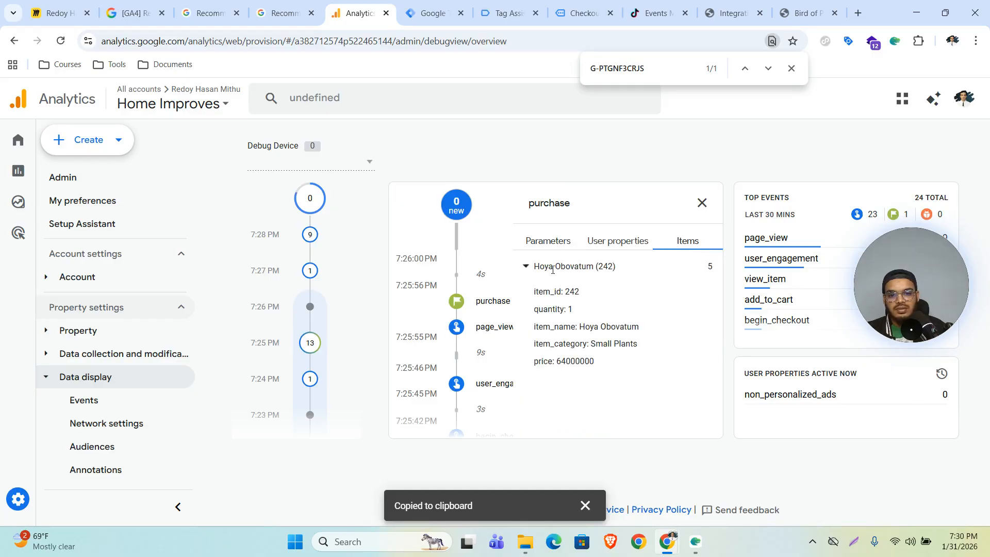
click(613, 241)
click(548, 238)
scroll(595, 327, down, 1)
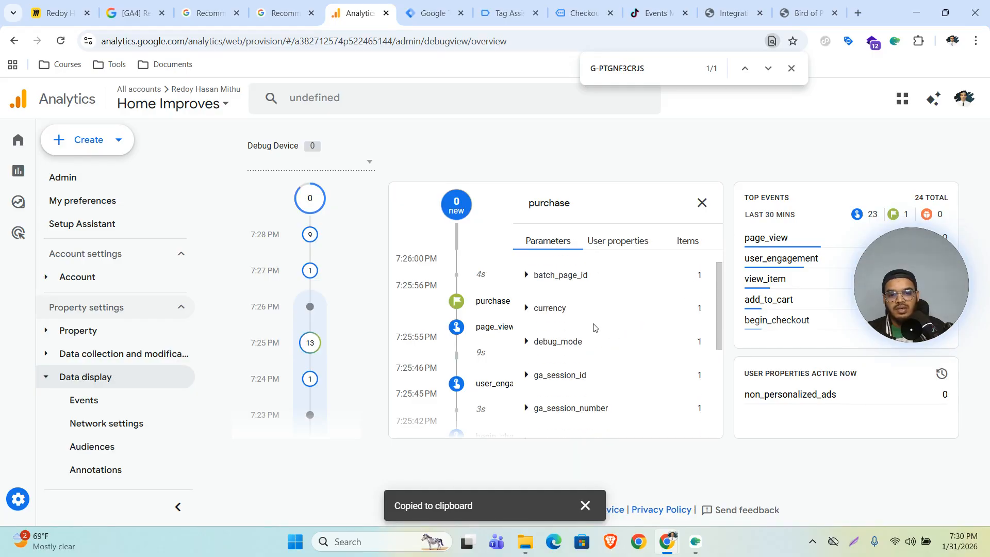
scroll(595, 327, down, 5)
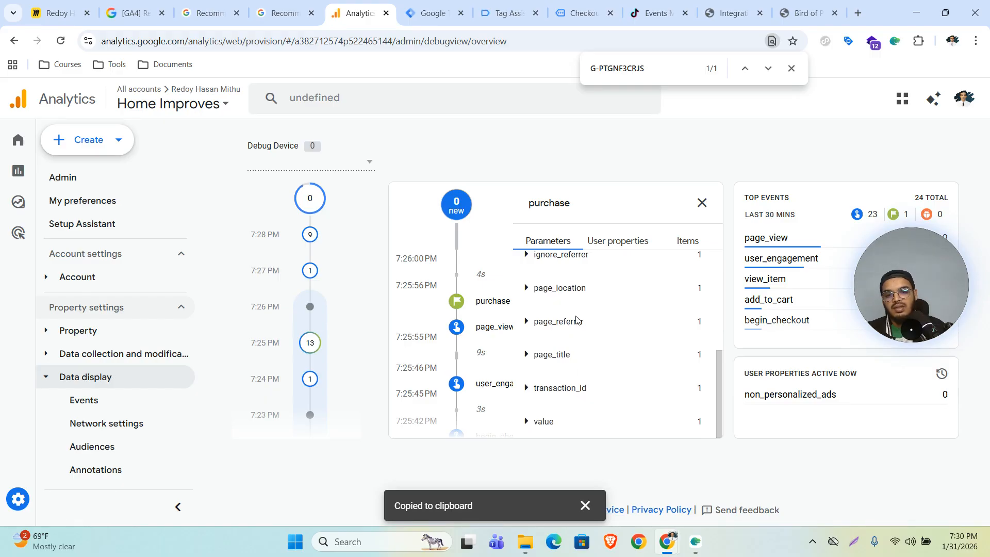